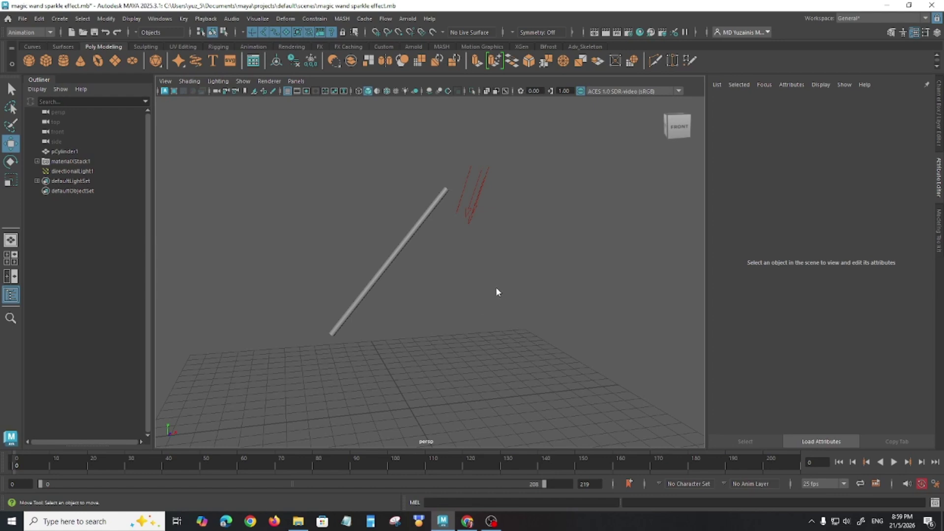
Play back the wand's animation, stop it and scrub the timeline to frame 18 to review the movement.
{"action": "left_click_drag", "start_coordinate": [455, 323], "coordinate": [444, 157], "text": "alt"}
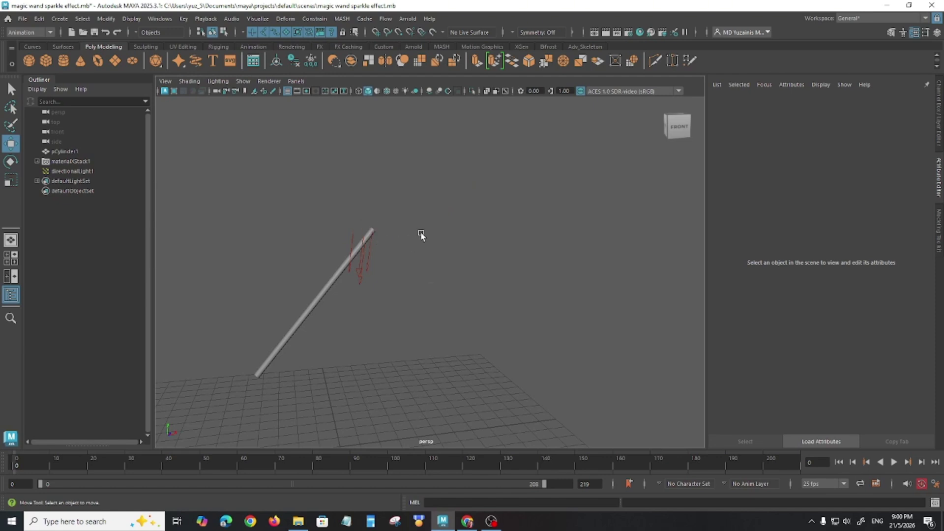
{"action": "left_click_drag", "start_coordinate": [435, 335], "coordinate": [411, 304], "text": "alt"}
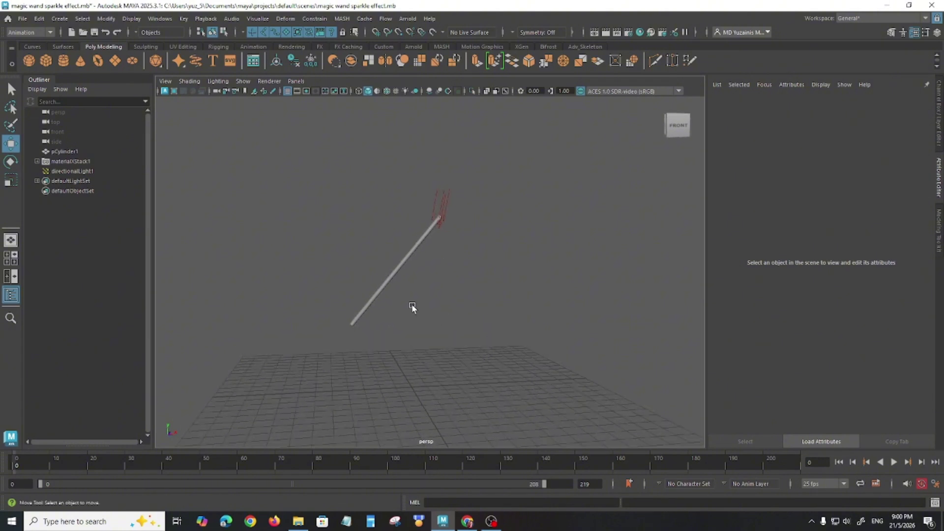
{"action": "left_click", "coordinate": [390, 278]}
{"action": "left_click", "coordinate": [482, 330]}
{"action": "left_click", "coordinate": [893, 463]}
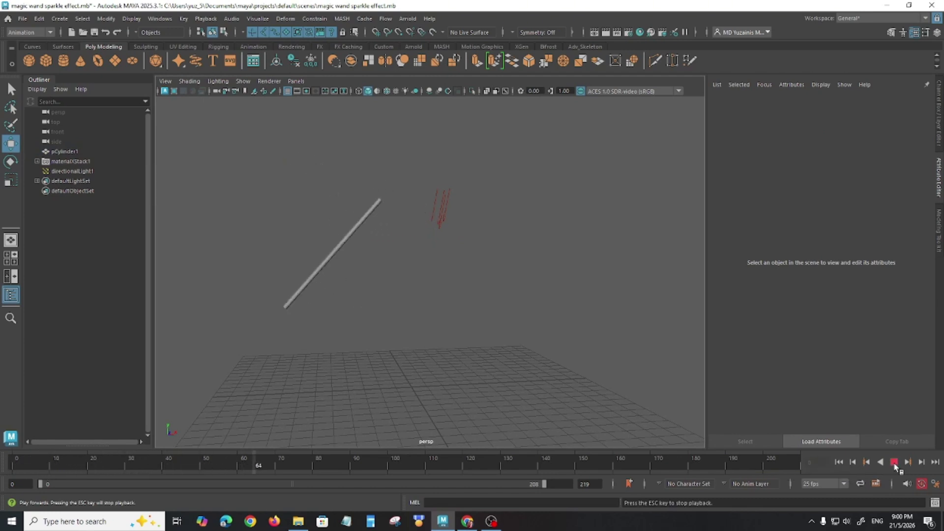
{"action": "left_click", "coordinate": [894, 463]}
{"action": "left_click_drag", "start_coordinate": [404, 462], "coordinate": [84, 465]}
{"action": "left_click_drag", "start_coordinate": [521, 308], "coordinate": [522, 231], "text": "alt"}
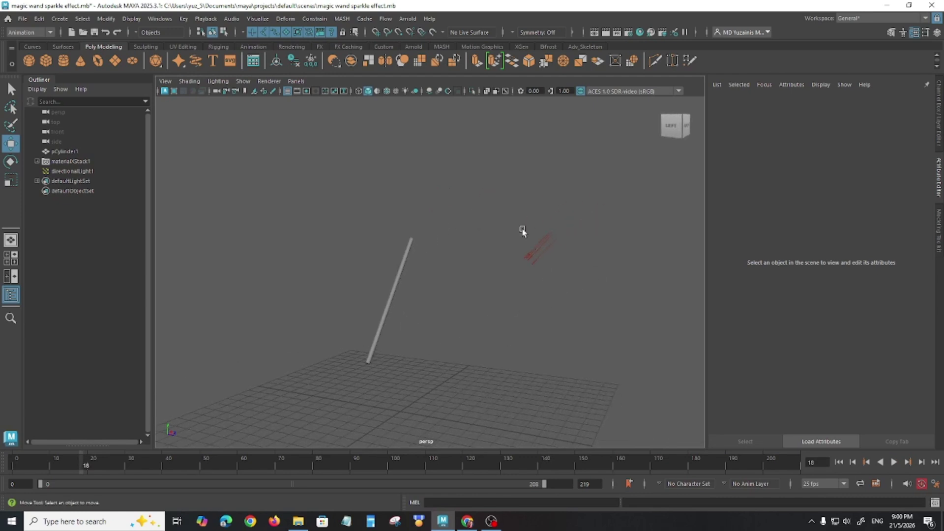
Select the directional light and test-render the wand in Arnold, closing the render window when done.
{"action": "left_click", "coordinate": [533, 246]}
{"action": "left_click_drag", "start_coordinate": [565, 331], "coordinate": [526, 329], "text": "alt"}
{"action": "left_click", "coordinate": [400, 19]}
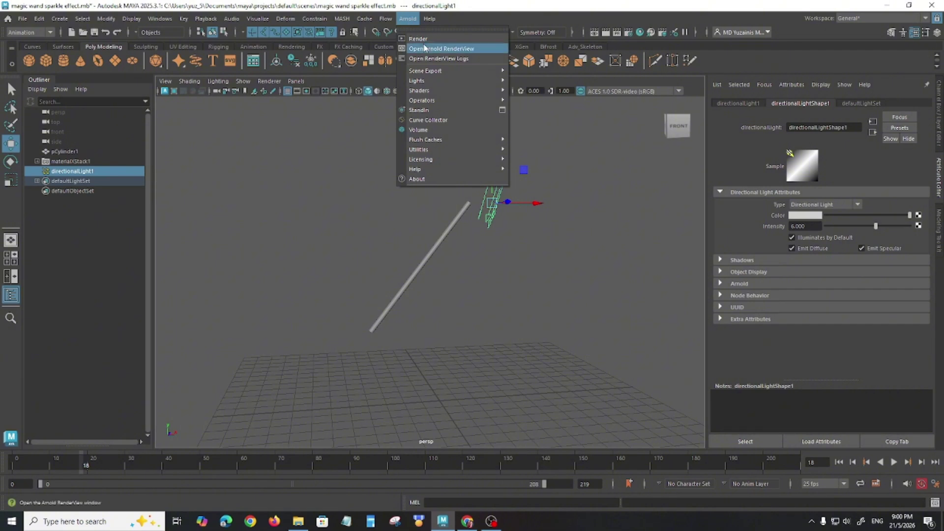
{"action": "left_click", "coordinate": [428, 39]}
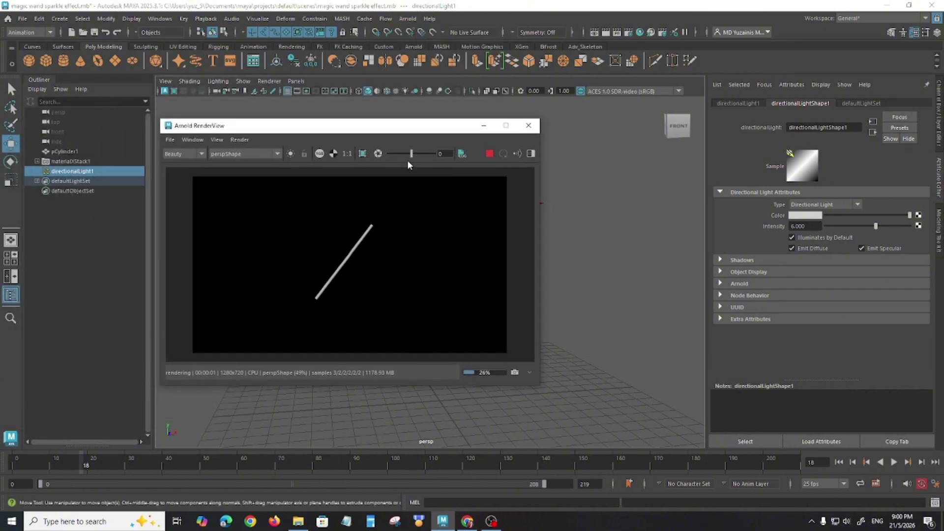
{"action": "left_click", "coordinate": [528, 125]}
Switch to the FX menu set and set the default nParticle type to Point.
{"action": "middle_click_drag", "start_coordinate": [493, 285], "coordinate": [465, 292], "text": "alt"}
{"action": "left_click_drag", "start_coordinate": [465, 292], "coordinate": [426, 216], "text": "alt"}
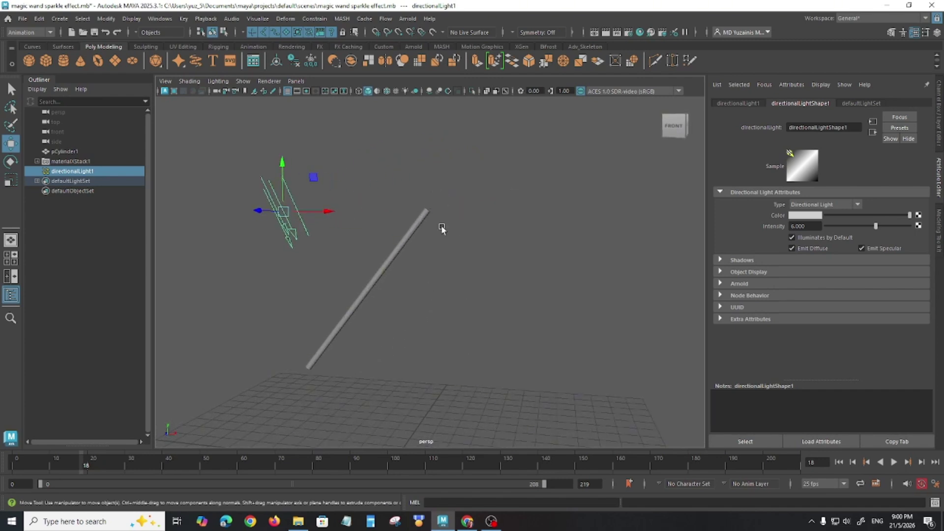
{"action": "left_click_drag", "start_coordinate": [468, 327], "coordinate": [444, 316], "text": "alt"}
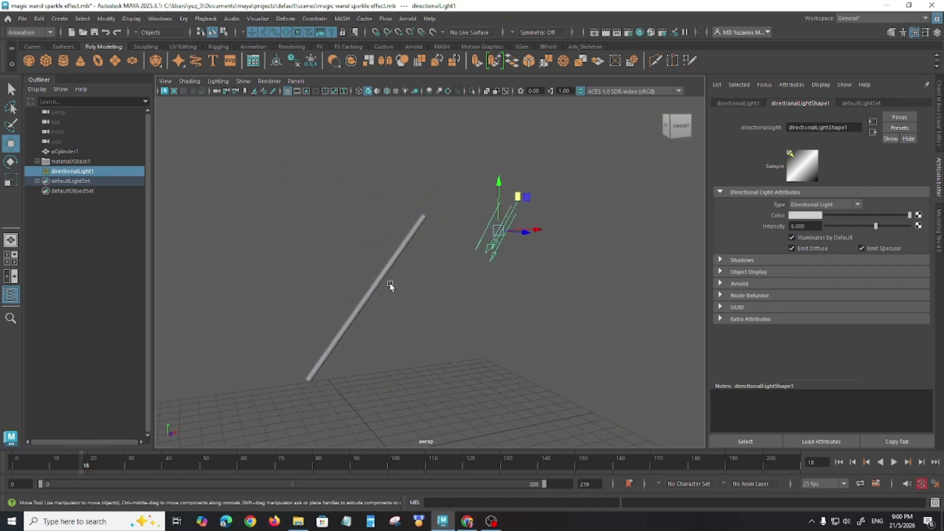
{"action": "left_click", "coordinate": [34, 31]}
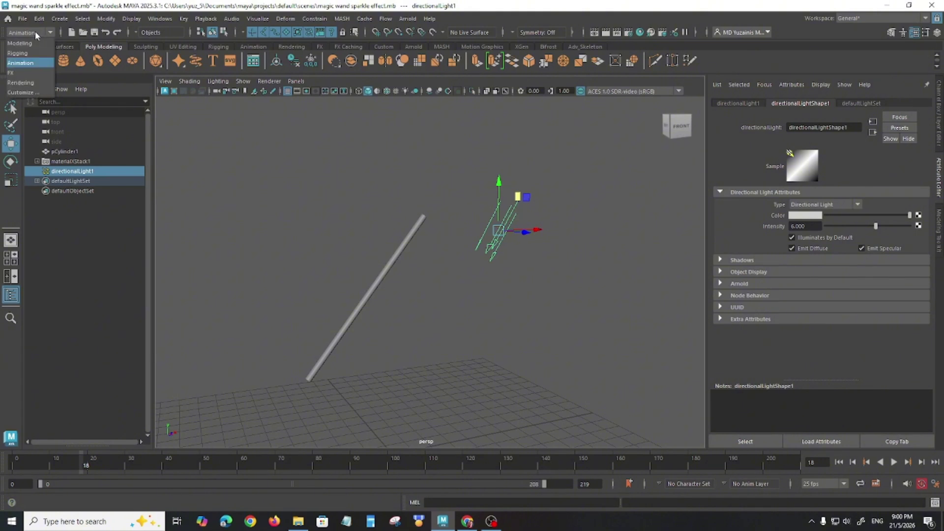
{"action": "left_click", "coordinate": [15, 73]}
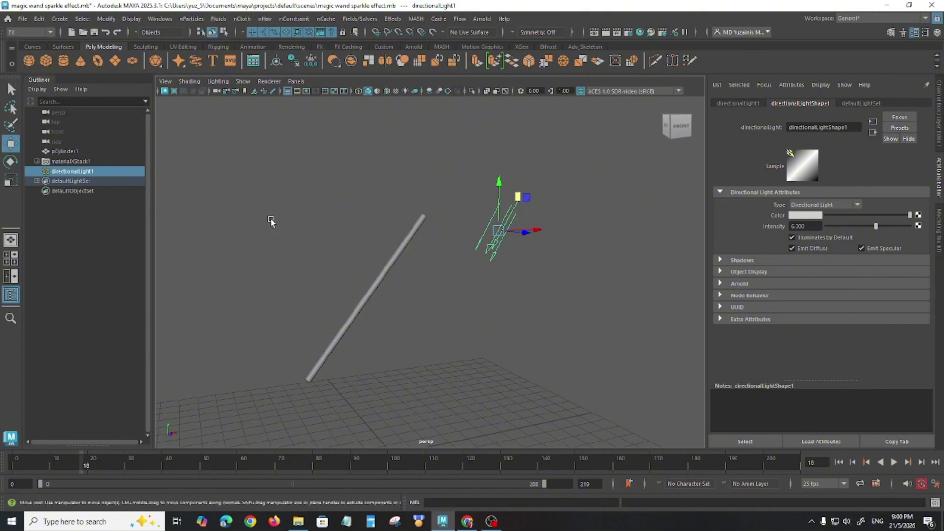
{"action": "left_click", "coordinate": [193, 19]}
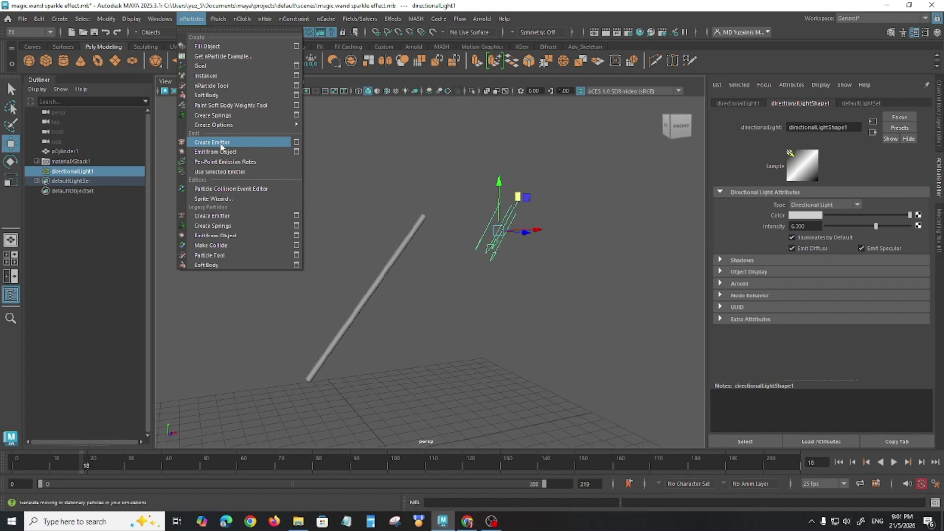
{"action": "mouse_move", "coordinate": [223, 127]}
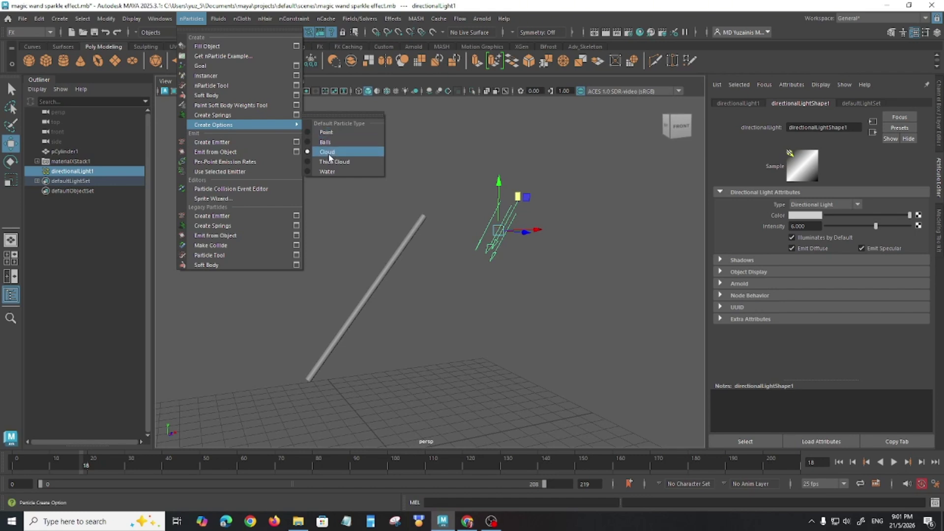
{"action": "left_click", "coordinate": [325, 134]}
Create an nParticle emitter in the scene.
{"action": "left_click", "coordinate": [191, 18]}
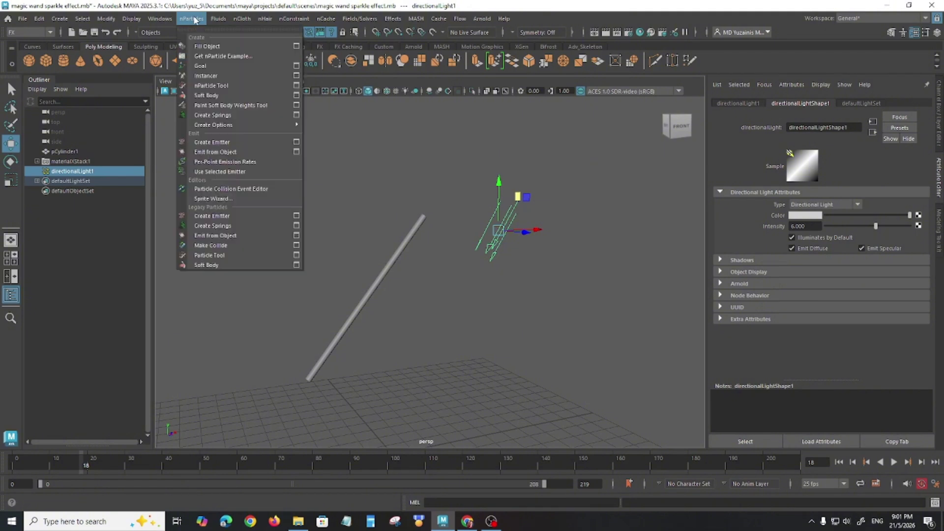
{"action": "mouse_move", "coordinate": [238, 126]}
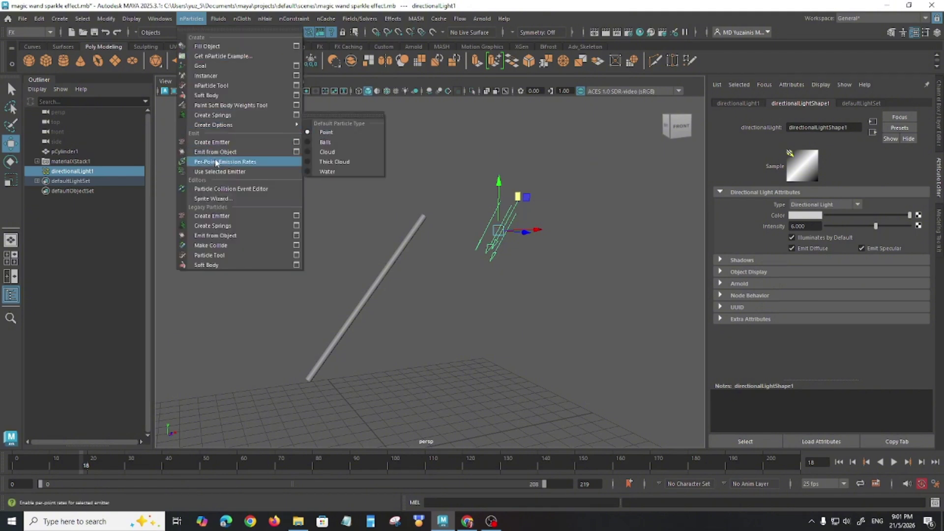
{"action": "left_click", "coordinate": [222, 143]}
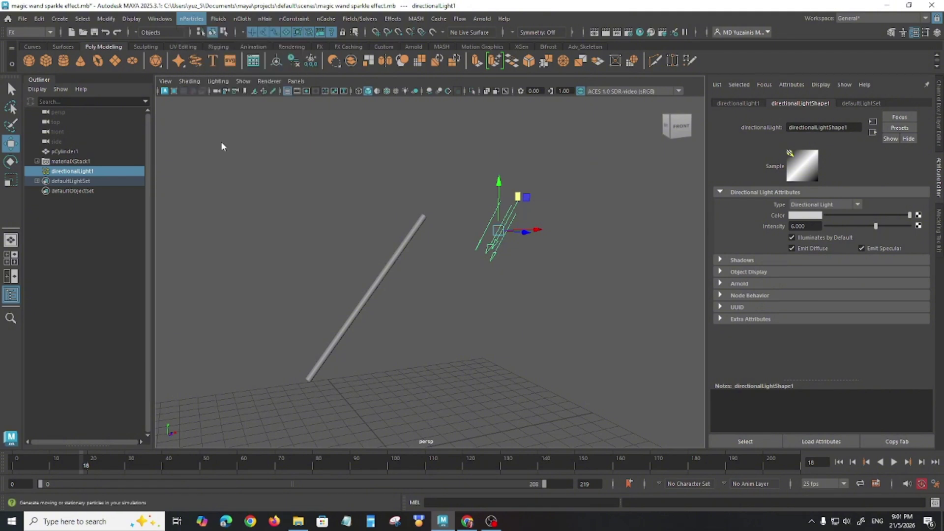
Move the nucleus away from the origin to about X -8.6, Y 7.0.
{"action": "left_click_drag", "start_coordinate": [485, 344], "coordinate": [397, 302], "text": "alt"}
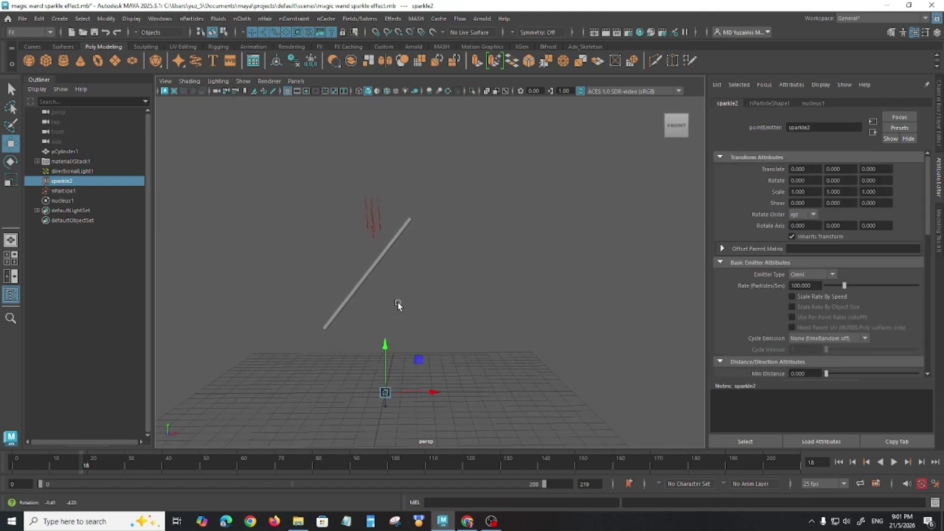
{"action": "left_click", "coordinate": [392, 409]}
{"action": "left_click", "coordinate": [386, 408]}
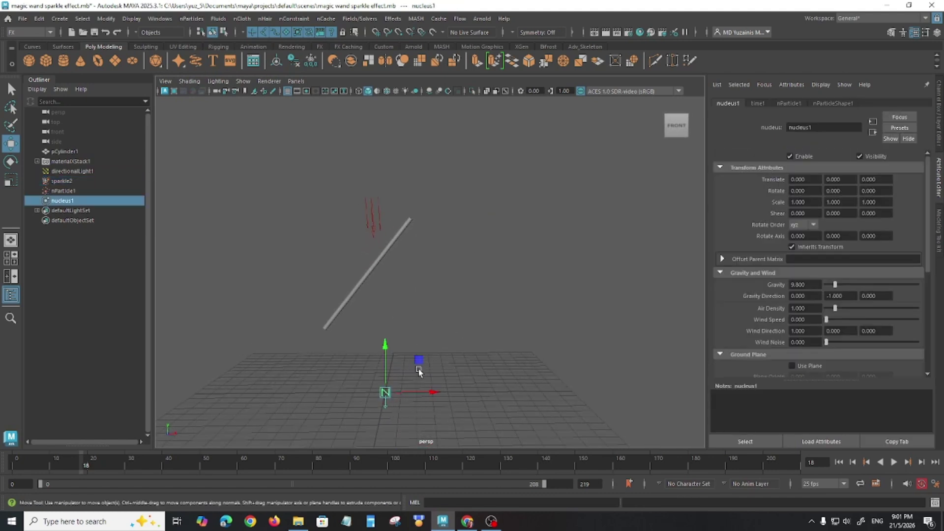
{"action": "left_click_drag", "start_coordinate": [419, 372], "coordinate": [279, 253]}
Move the particle emitter from the origin onto the wand's upper tip, at about X 1.66, Y 11.1.
{"action": "left_click", "coordinate": [383, 397]}
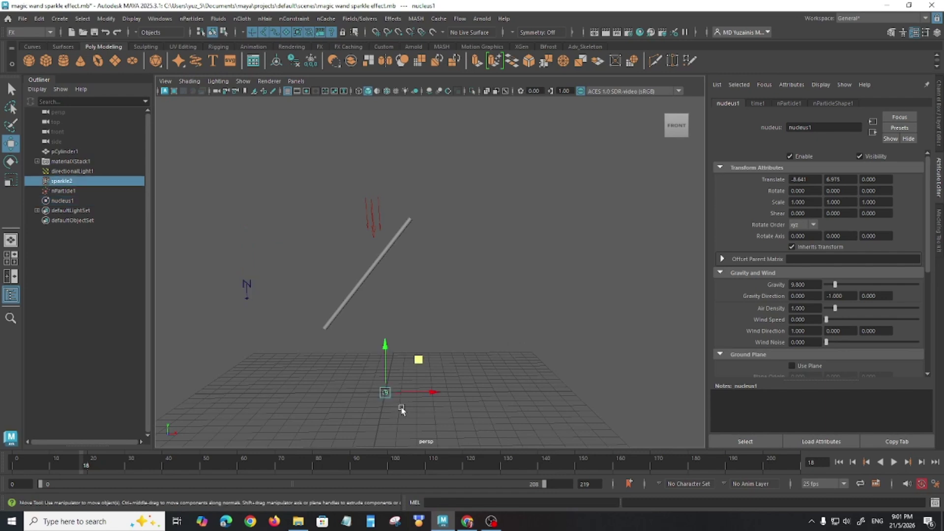
{"action": "left_click_drag", "start_coordinate": [421, 363], "coordinate": [469, 236]}
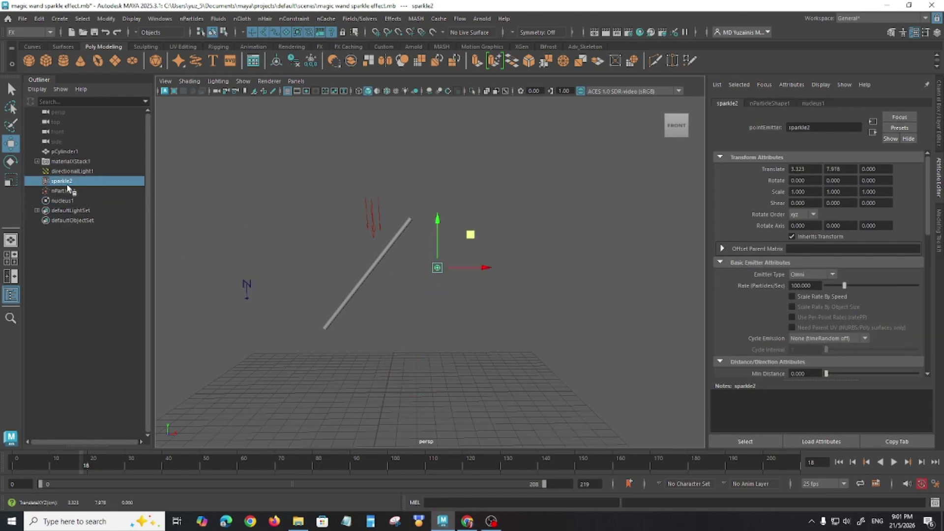
{"action": "left_click_drag", "start_coordinate": [343, 267], "coordinate": [405, 364], "text": "alt"}
{"action": "middle_click_drag", "start_coordinate": [439, 257], "coordinate": [381, 151]}
{"action": "right_click_drag", "start_coordinate": [348, 227], "coordinate": [450, 362], "text": "alt"}
{"action": "left_click_drag", "start_coordinate": [450, 362], "coordinate": [369, 310], "text": "alt"}
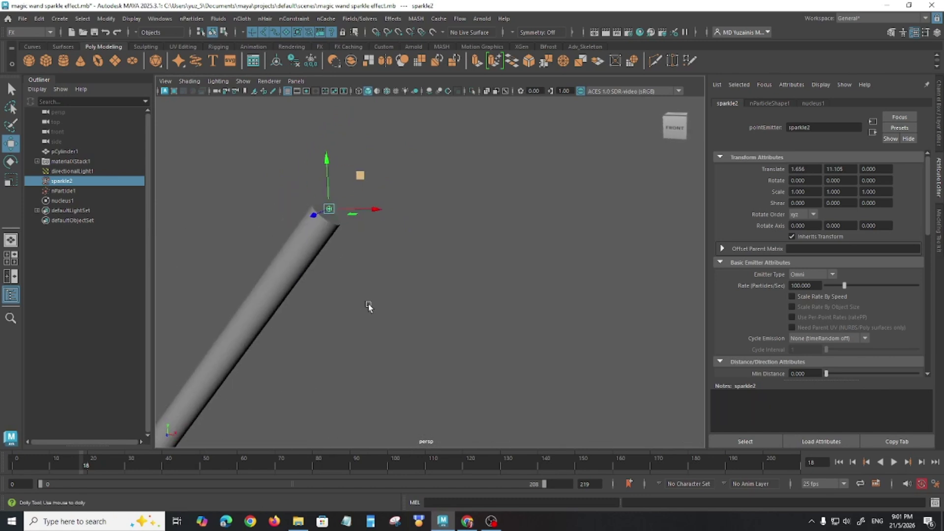
Examine the emitter's placement at the wand's tip from several viewing angles.
{"action": "mouse_move", "coordinate": [369, 309]}
{"action": "right_mouse_down", "text": "alt"}
{"action": "mouse_move", "coordinate": [440, 382]}
{"action": "mouse_move", "coordinate": [475, 294]}
{"action": "mouse_move", "coordinate": [449, 347]}
{"action": "mouse_move", "coordinate": [478, 310]}
{"action": "mouse_move", "coordinate": [462, 356]}
{"action": "right_mouse_up", "text": "alt"}
{"action": "left_click_drag", "start_coordinate": [461, 356], "coordinate": [358, 253], "text": "alt"}
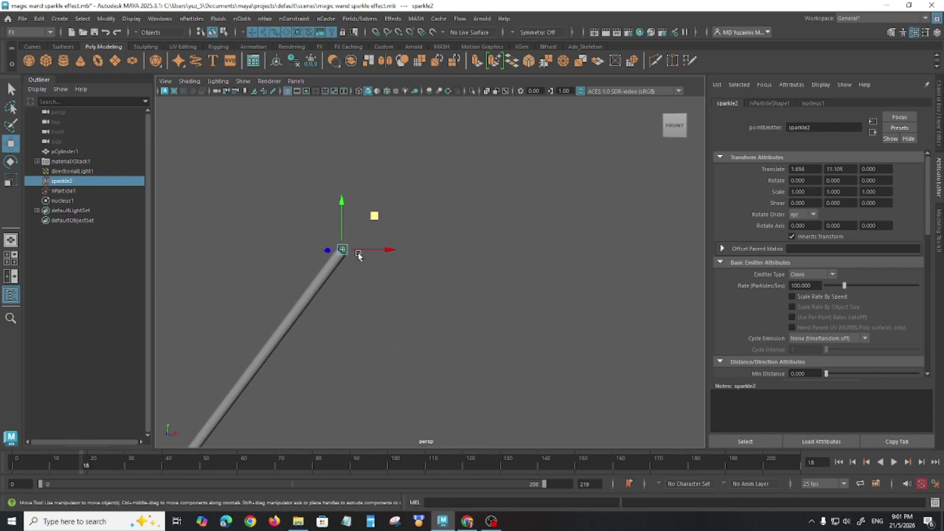
{"action": "left_click_drag", "start_coordinate": [335, 304], "coordinate": [342, 273], "text": "alt"}
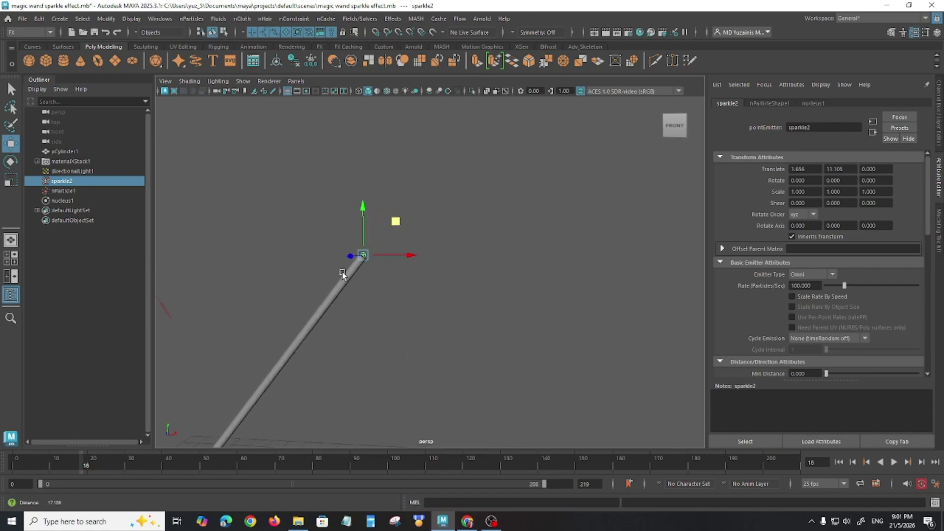
{"action": "mouse_move", "coordinate": [280, 302]}
{"action": "left_mouse_down"}
{"action": "mouse_move", "coordinate": [354, 374]}
{"action": "mouse_move", "coordinate": [365, 328]}
{"action": "mouse_move", "coordinate": [383, 343]}
{"action": "mouse_move", "coordinate": [412, 329]}
{"action": "left_mouse_up"}
{"action": "left_click", "coordinate": [388, 394]}
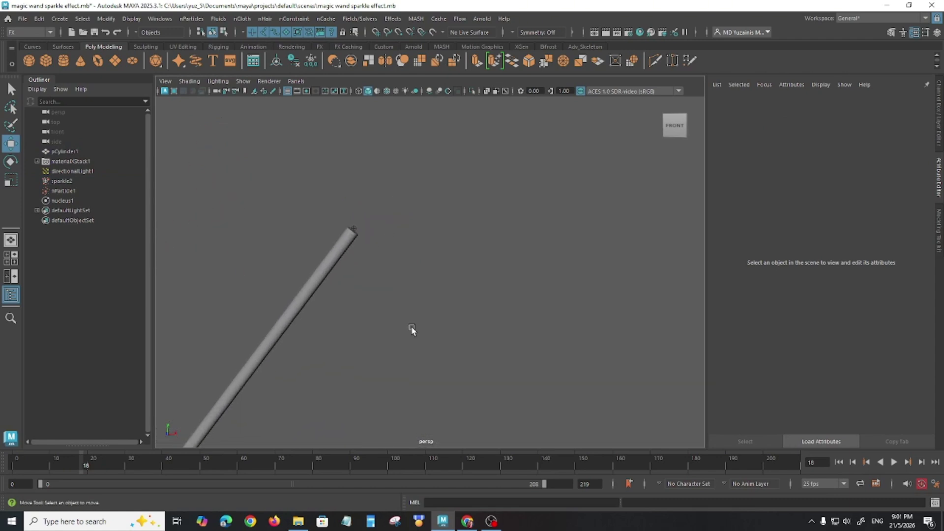
{"action": "left_click", "coordinate": [353, 227]}
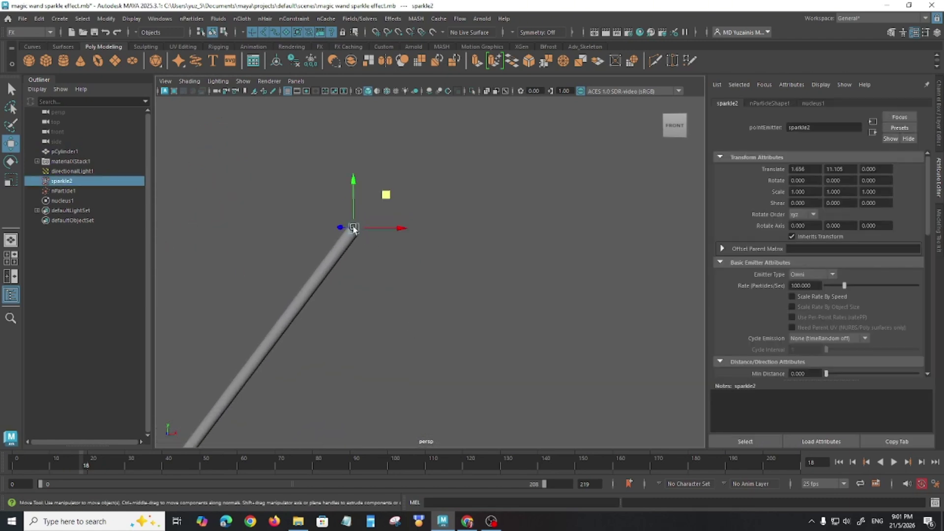
{"action": "left_click_drag", "start_coordinate": [349, 268], "coordinate": [384, 168], "text": "alt"}
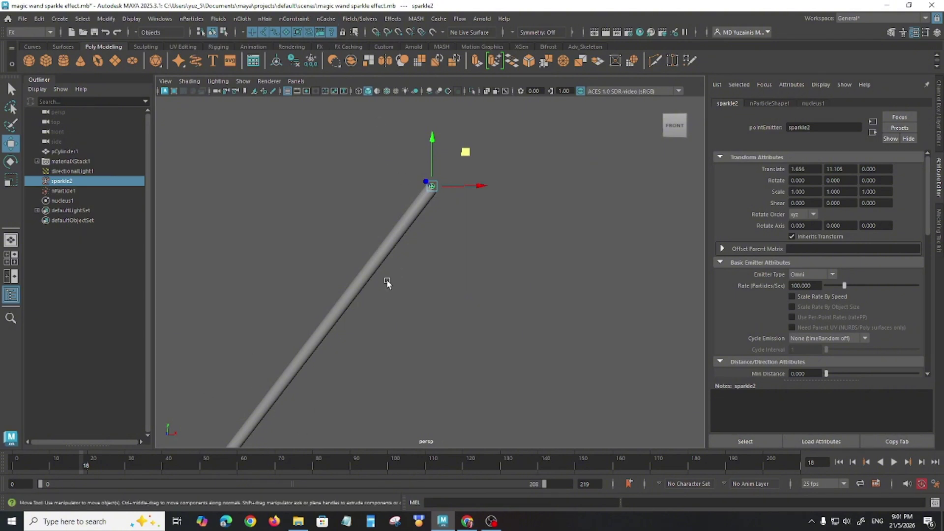
{"action": "left_click", "coordinate": [425, 299]}
{"action": "left_click_drag", "start_coordinate": [435, 316], "coordinate": [426, 282], "text": "alt"}
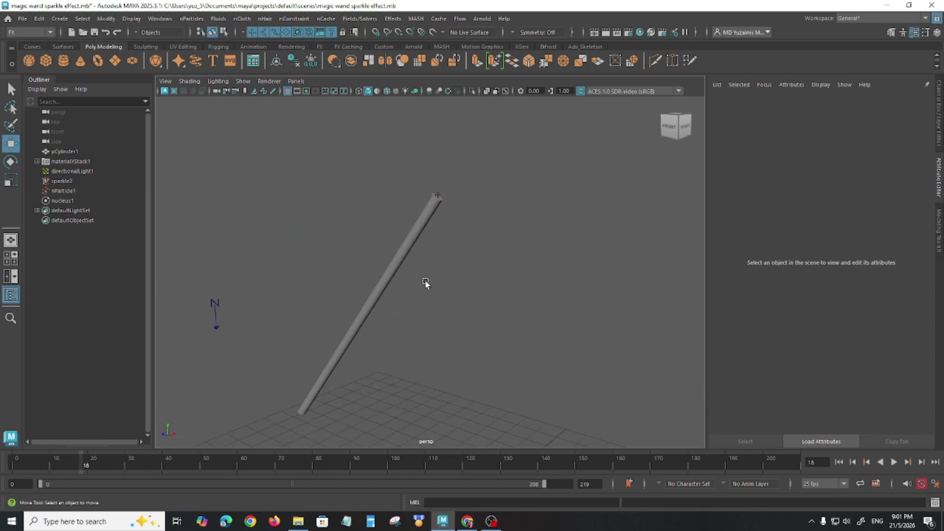
{"action": "right_click_drag", "start_coordinate": [426, 282], "coordinate": [434, 329], "text": "alt"}
{"action": "left_click_drag", "start_coordinate": [434, 328], "coordinate": [416, 231], "text": "alt"}
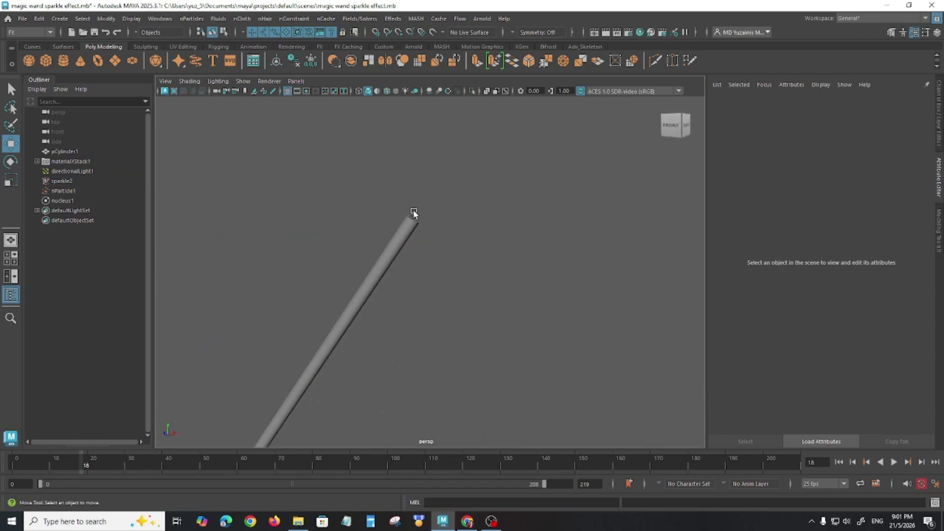
{"action": "left_click", "coordinate": [414, 215]}
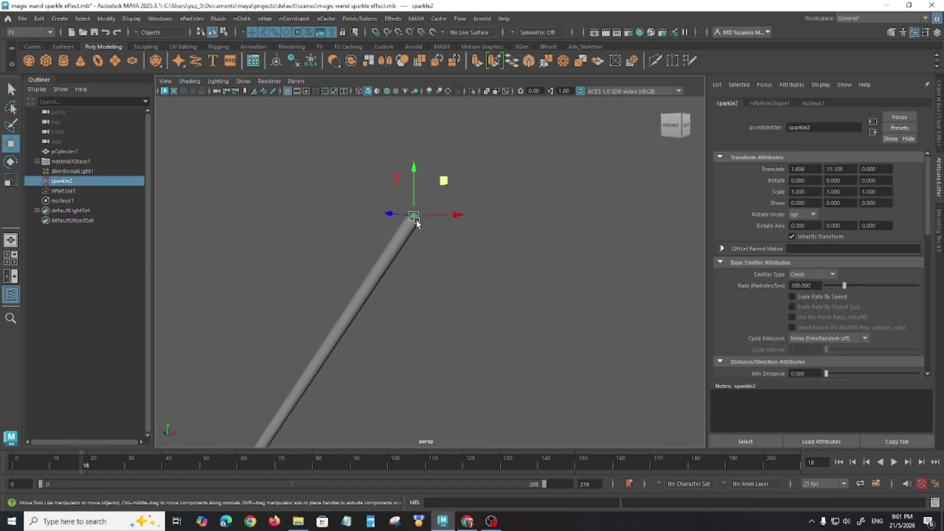
Select the wand, scrub its animation and play from frame 0 to compare its tip with the emitter.
{"action": "left_click", "coordinate": [388, 259]}
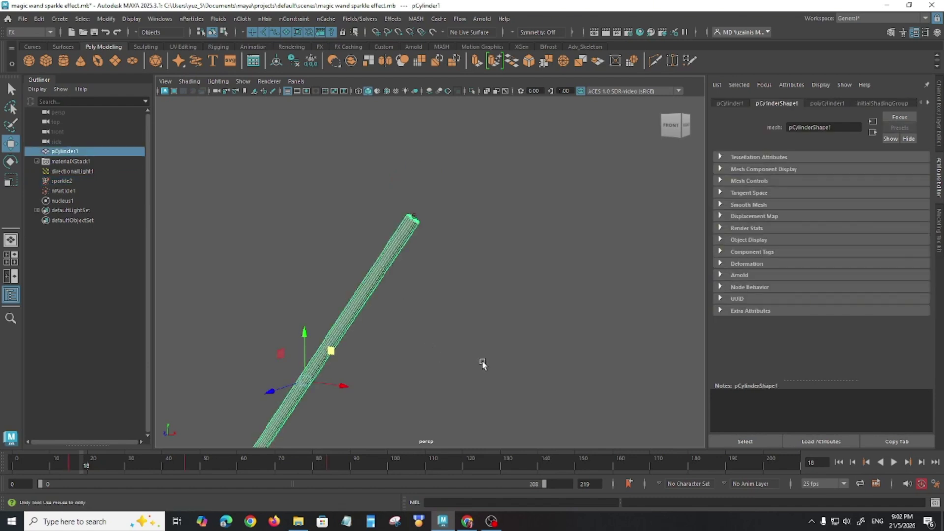
{"action": "mouse_move", "coordinate": [118, 467]}
{"action": "left_mouse_down"}
{"action": "mouse_move", "coordinate": [145, 468]}
{"action": "mouse_move", "coordinate": [66, 468]}
{"action": "mouse_move", "coordinate": [341, 468]}
{"action": "left_mouse_up"}
{"action": "key", "text": "alt+shift+v"}
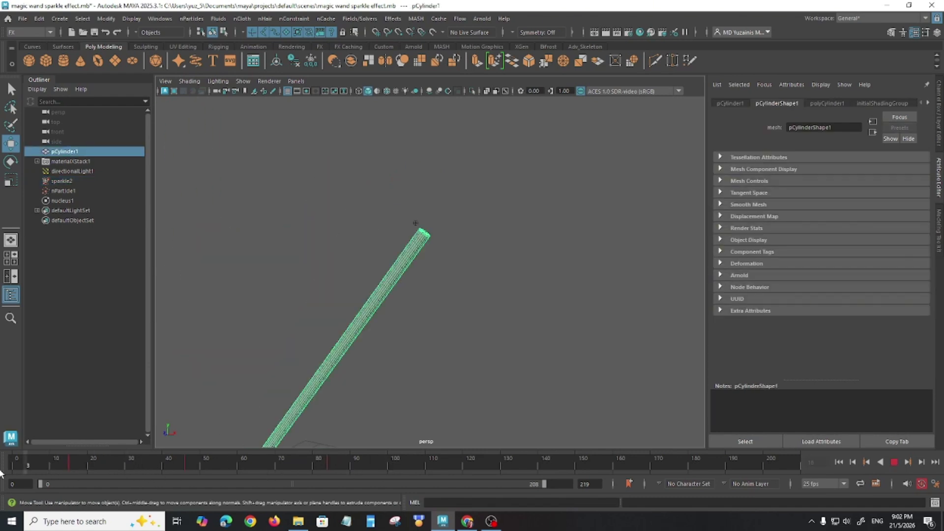
{"action": "left_click_drag", "start_coordinate": [411, 289], "coordinate": [459, 279], "text": "alt"}
{"action": "key", "text": "alt+v"}
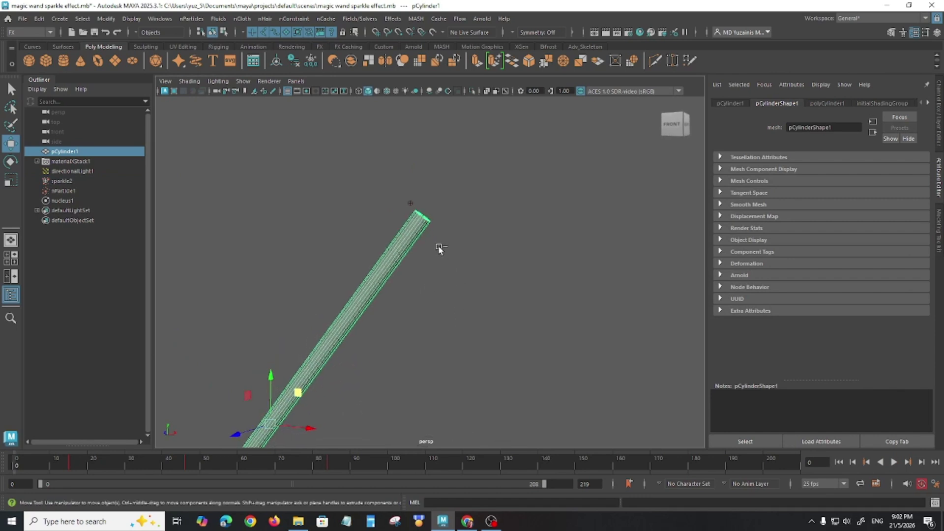
Return to frame 0 and reposition the emitter onto the wand's tip, at about X 1.88, Y 10.92.
{"action": "left_click", "coordinate": [445, 268]}
{"action": "left_click", "coordinate": [409, 204]}
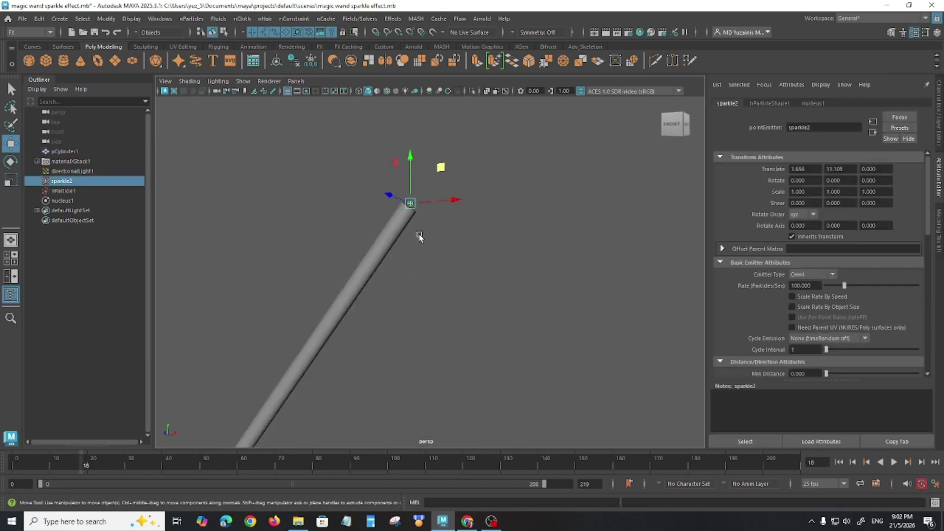
{"action": "key", "text": "alt+shift+v"}
{"action": "key", "text": "alt+v"}
{"action": "key", "text": "alt+v"}
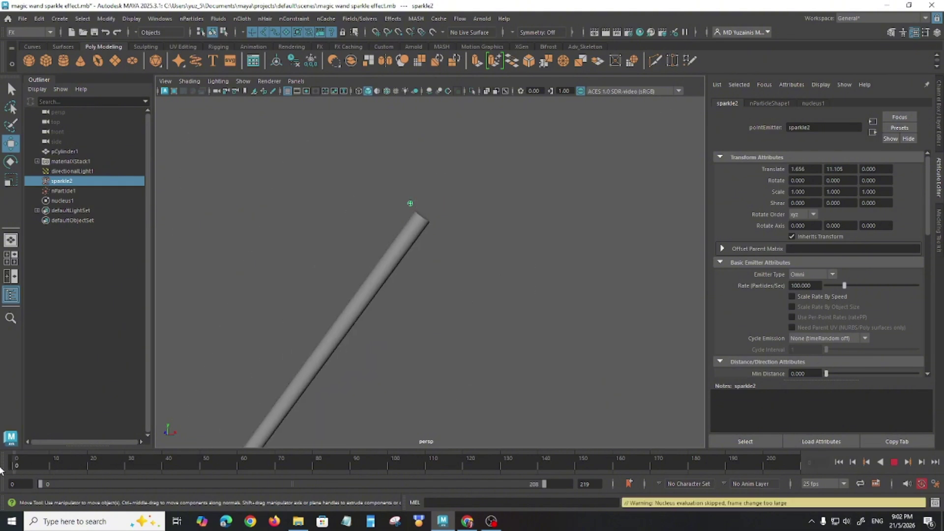
{"action": "left_click_drag", "start_coordinate": [480, 365], "coordinate": [447, 223], "text": "alt"}
{"action": "middle_click_drag", "start_coordinate": [435, 184], "coordinate": [455, 206]}
{"action": "left_click_drag", "start_coordinate": [465, 289], "coordinate": [451, 204], "text": "alt"}
{"action": "middle_click_drag", "start_coordinate": [450, 204], "coordinate": [449, 203]}
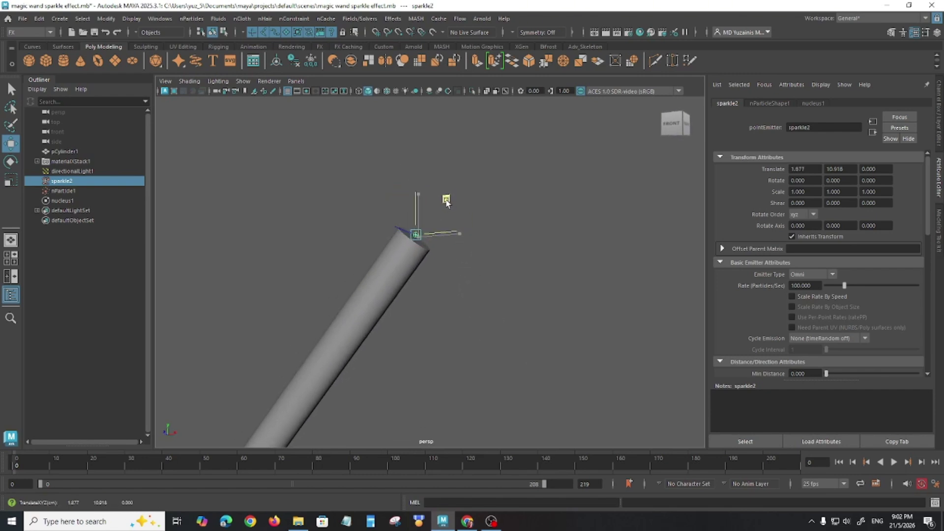
Parent-constrain the sparkle2 emitter to the wand, maintaining offset on all translate and rotate axes with a weight of 1.
{"action": "left_click", "coordinate": [464, 291]}
{"action": "right_click_drag", "start_coordinate": [464, 290], "coordinate": [445, 265], "text": "alt"}
{"action": "left_click_drag", "start_coordinate": [445, 265], "coordinate": [393, 292], "text": "alt"}
{"action": "left_click", "coordinate": [393, 292]}
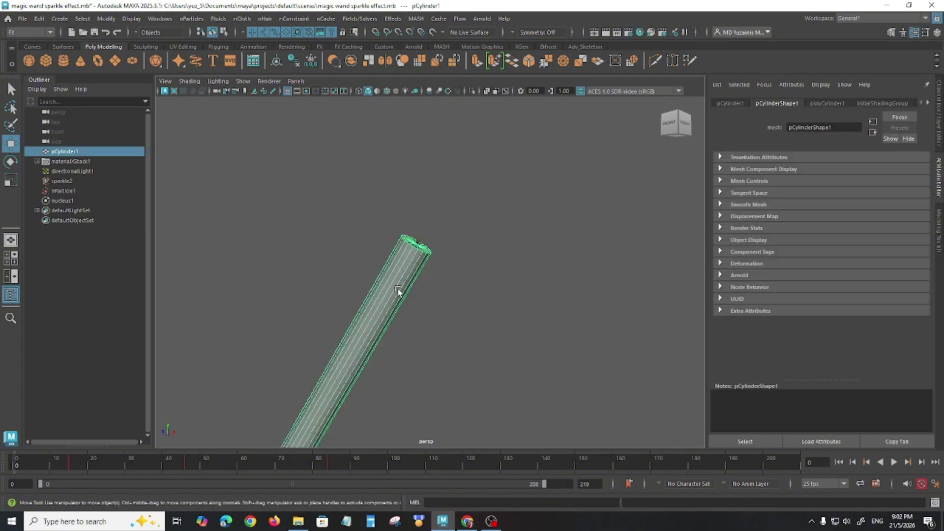
{"action": "left_click", "coordinate": [419, 241]}
{"action": "right_click_drag", "start_coordinate": [445, 268], "coordinate": [465, 303], "text": "alt"}
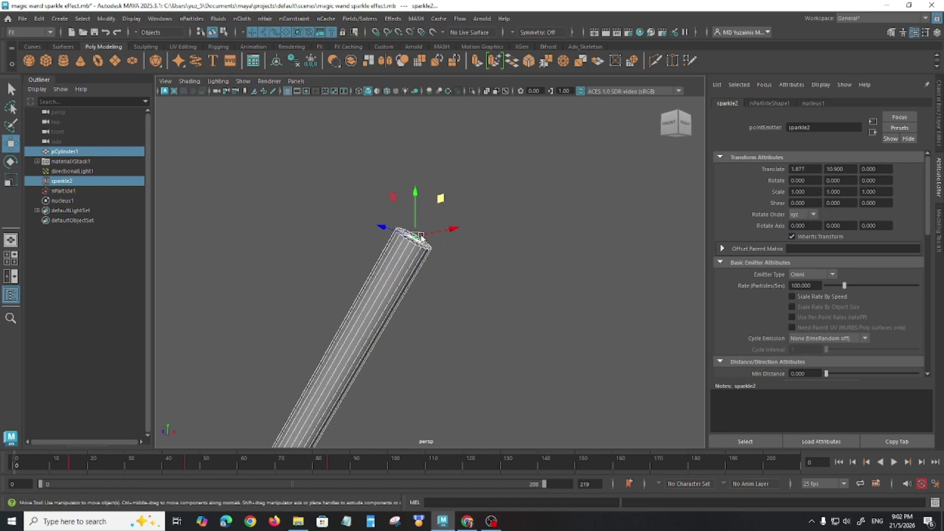
{"action": "left_click", "coordinate": [27, 32]}
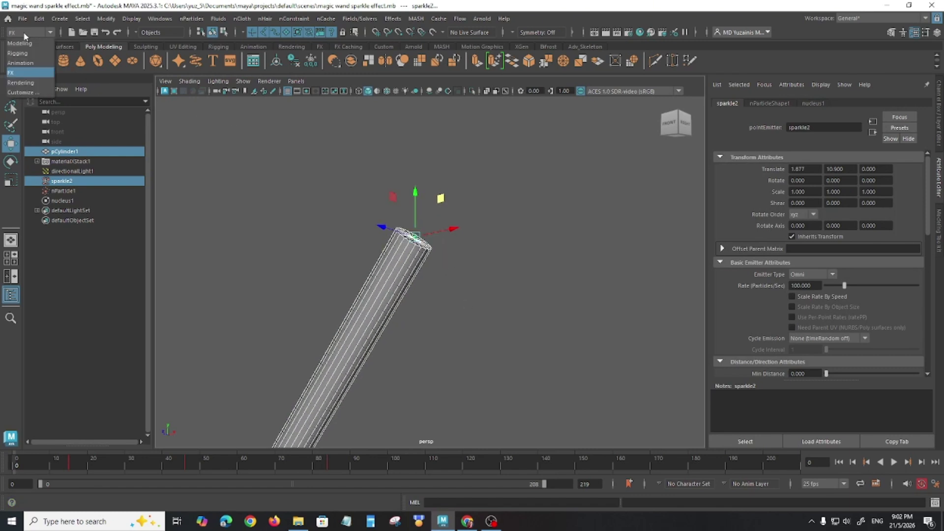
{"action": "left_click", "coordinate": [23, 63]}
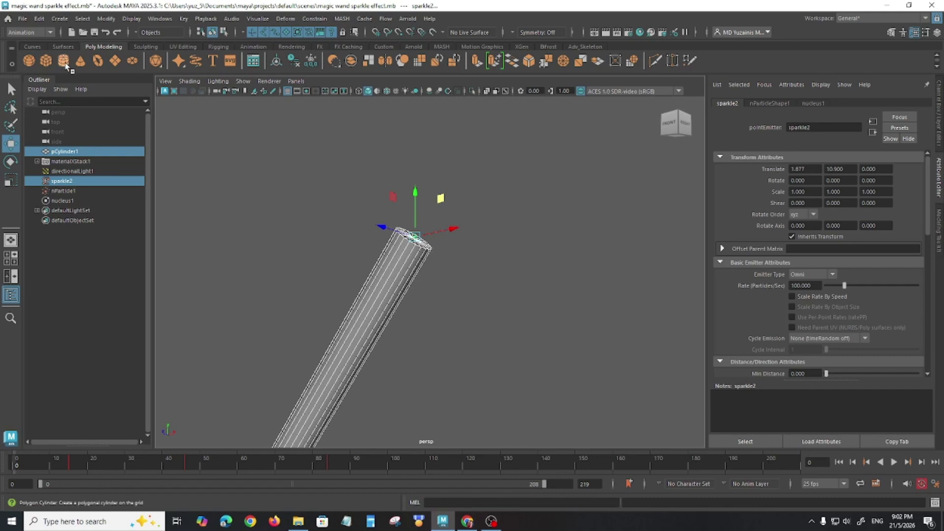
{"action": "left_click", "coordinate": [318, 20]}
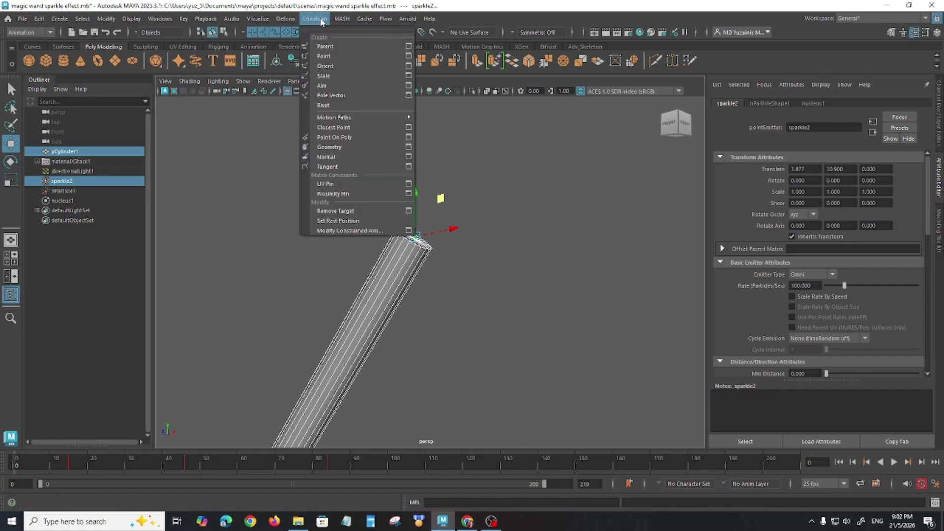
{"action": "left_click", "coordinate": [408, 47]}
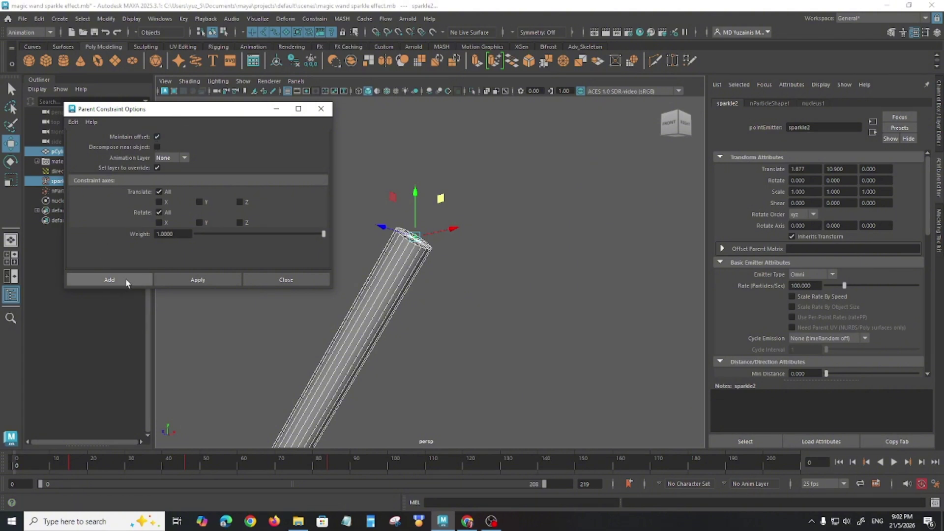
{"action": "left_click", "coordinate": [110, 280]}
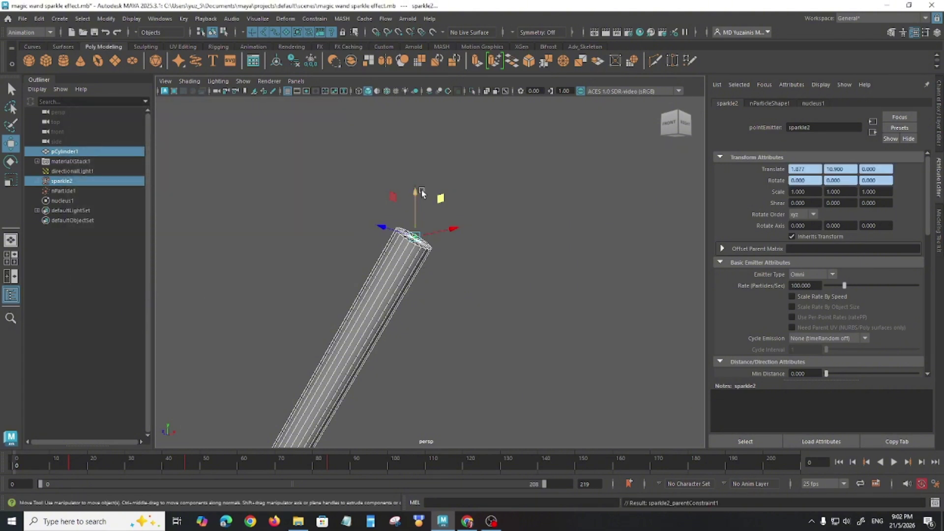
Inspect the emitter at the wand's tip and reveal its parent constraint in the scene hierarchy.
{"action": "mouse_move", "coordinate": [465, 271]}
{"action": "left_mouse_down", "text": "alt"}
{"action": "mouse_move", "coordinate": [455, 275]}
{"action": "mouse_move", "coordinate": [477, 282]}
{"action": "left_mouse_up", "text": "alt"}
{"action": "scroll", "coordinate": [492, 269], "scroll_direction": "down", "scroll_amount": 1}
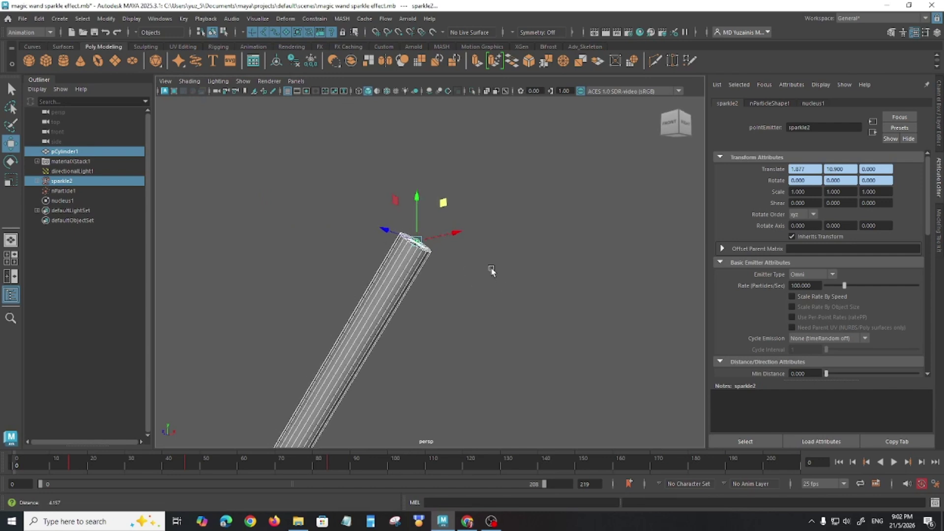
{"action": "middle_click_drag", "start_coordinate": [492, 271], "coordinate": [488, 243], "text": "alt"}
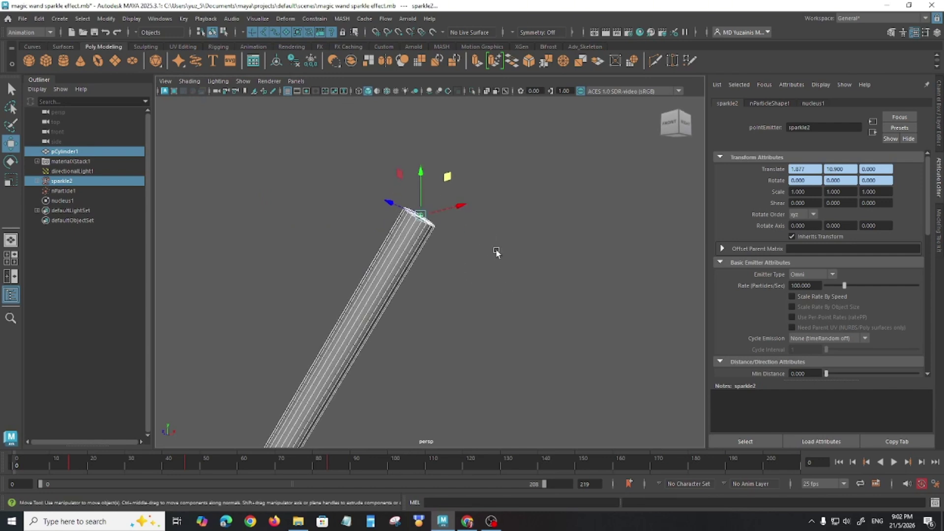
{"action": "left_click", "coordinate": [467, 267]}
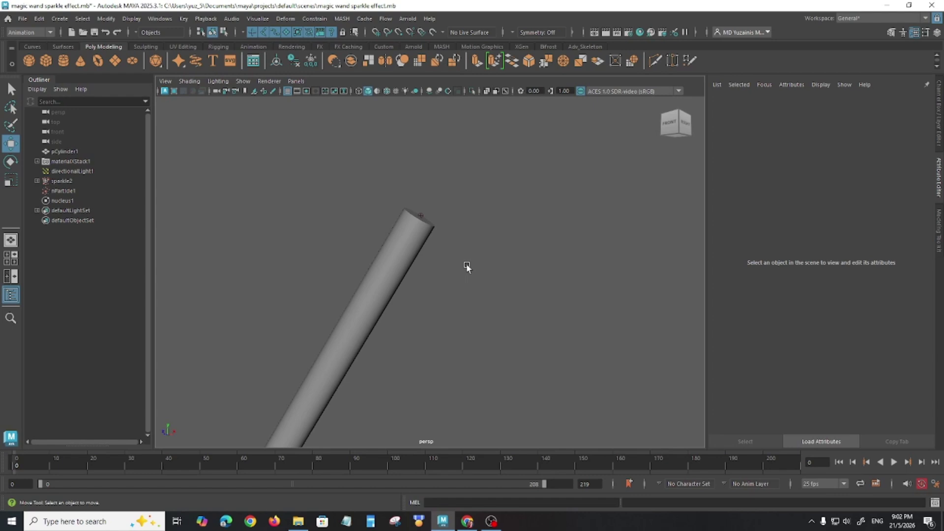
{"action": "left_click", "coordinate": [422, 215]}
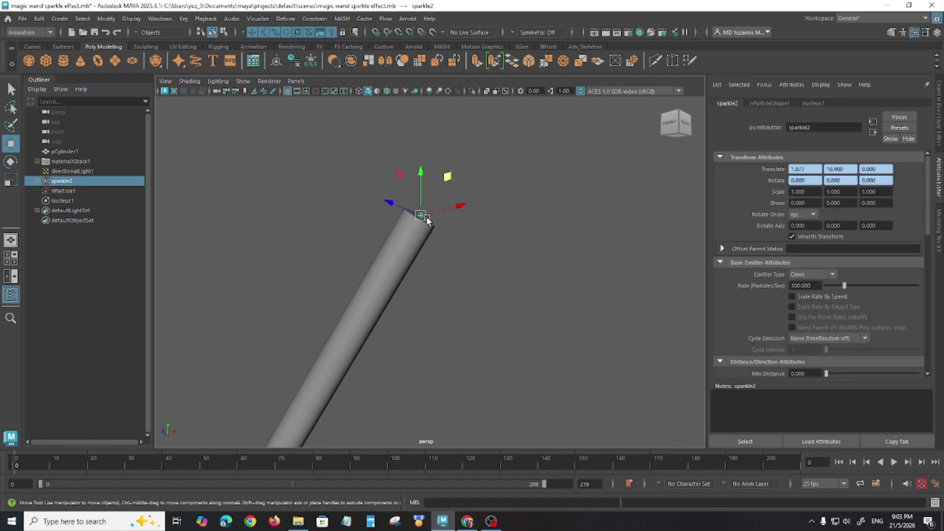
{"action": "left_click_drag", "start_coordinate": [69, 185], "coordinate": [51, 185]}
{"action": "left_click", "coordinate": [38, 182]}
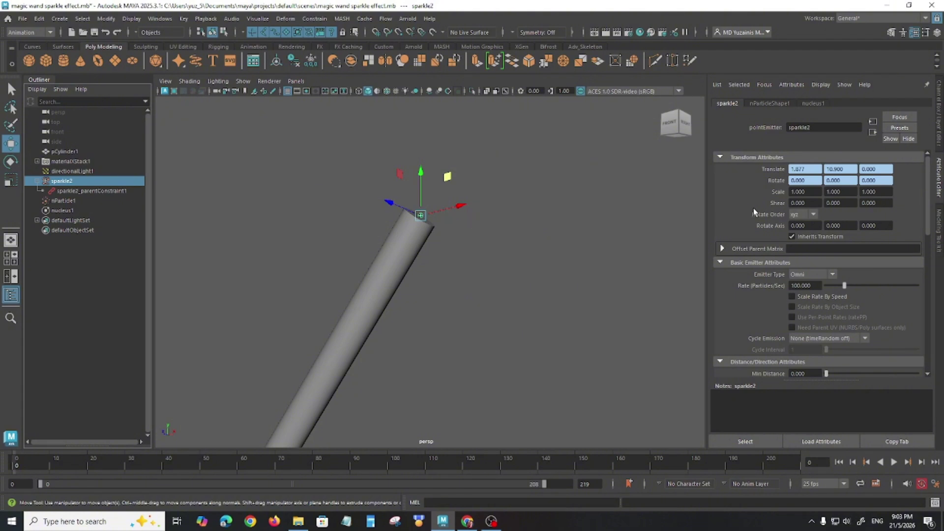
Compare the transform channels of the emitter and the wand, and display the emitter's nParticle shape attributes.
{"action": "left_click", "coordinate": [940, 127]}
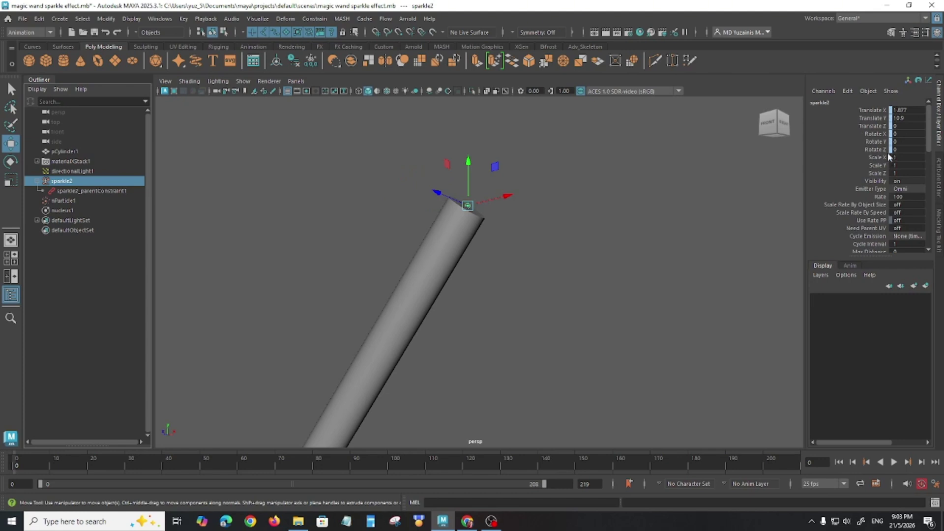
{"action": "left_click", "coordinate": [441, 249]}
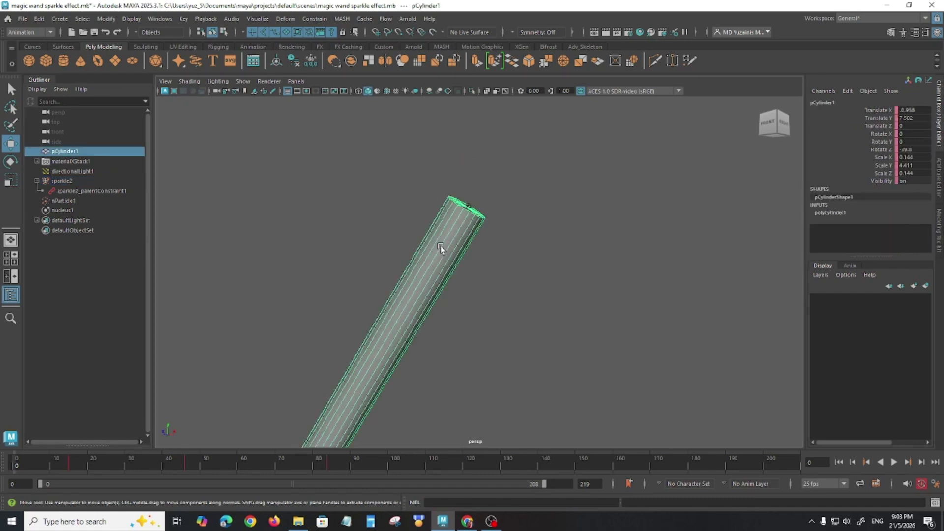
{"action": "left_click", "coordinate": [469, 205]}
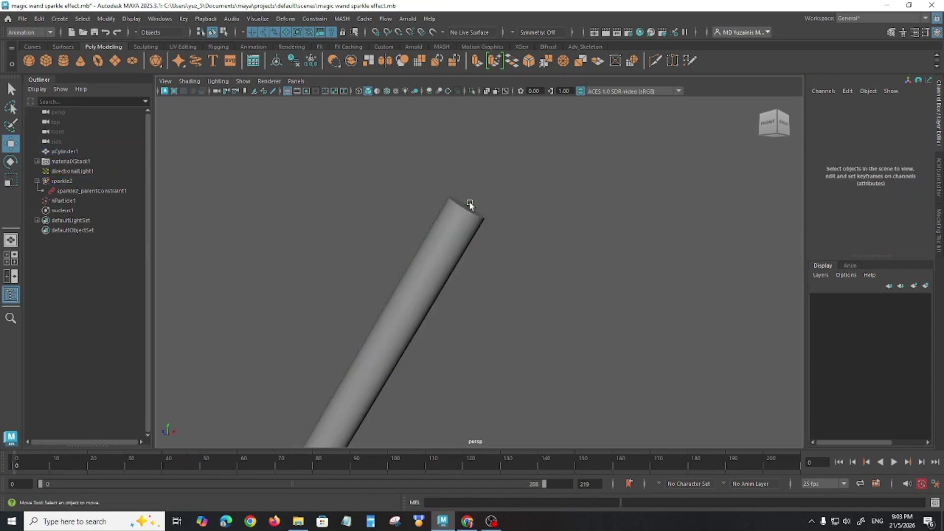
{"action": "left_click", "coordinate": [467, 207]}
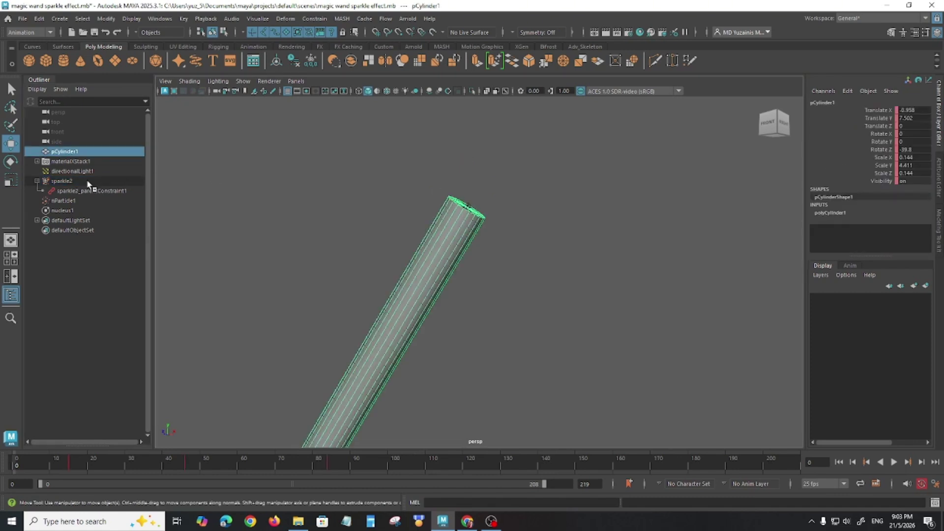
{"action": "left_click", "coordinate": [63, 181]}
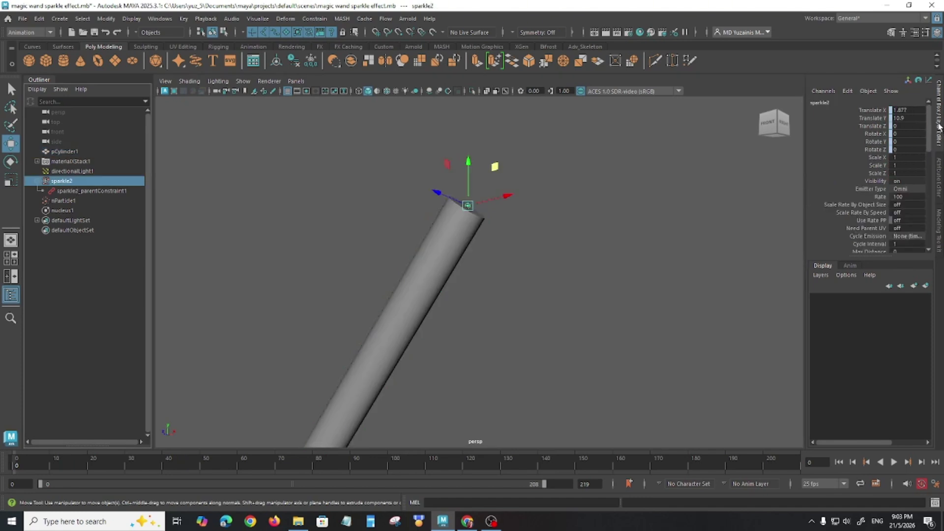
{"action": "left_click", "coordinate": [939, 173]}
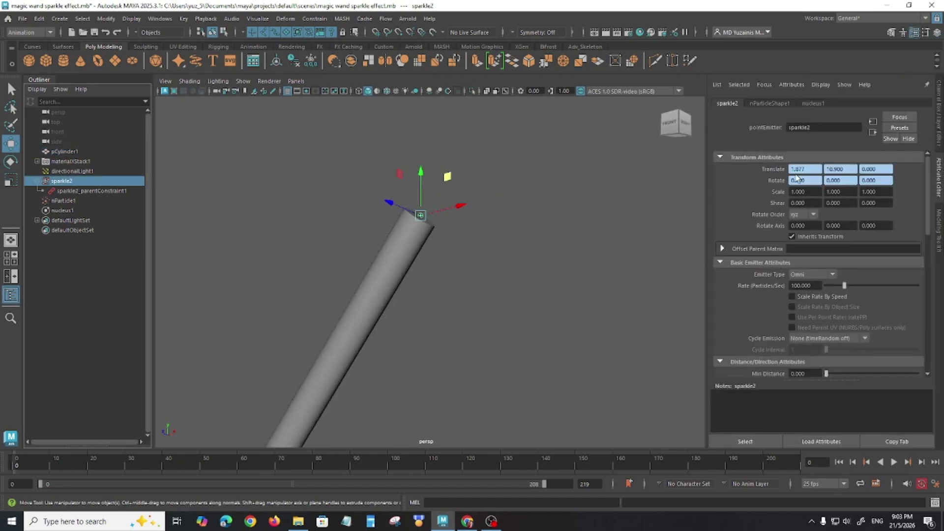
{"action": "left_click", "coordinate": [768, 104]}
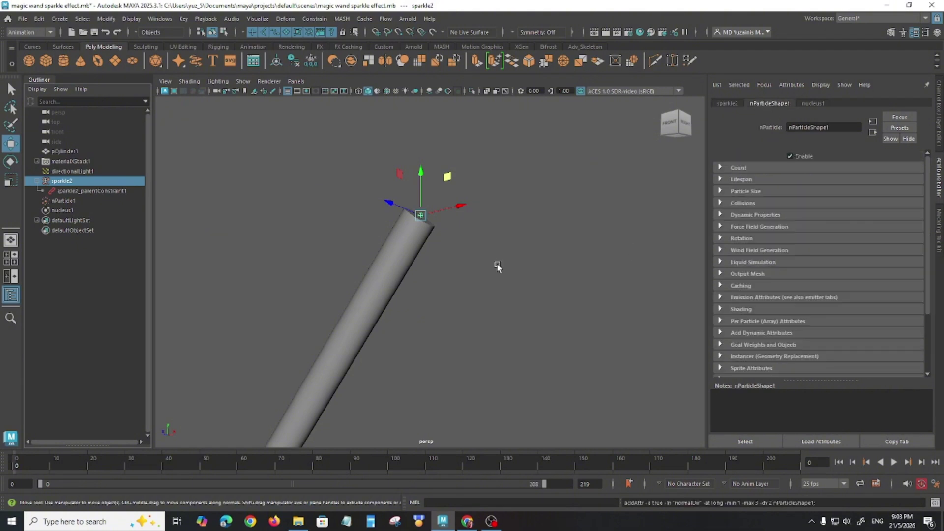
Save the time slider preferences with a 25 fps frame rate and a playback speed of 25 fps x 1.
{"action": "scroll", "coordinate": [507, 292], "scroll_direction": "down", "scroll_amount": 5}
{"action": "middle_click_drag", "start_coordinate": [456, 279], "coordinate": [457, 194], "text": "alt"}
{"action": "left_click_drag", "start_coordinate": [434, 272], "coordinate": [454, 271], "text": "alt"}
{"action": "mouse_move", "coordinate": [471, 282]}
{"action": "right_mouse_down", "text": "alt"}
{"action": "mouse_move", "coordinate": [438, 260]}
{"action": "mouse_move", "coordinate": [464, 273]}
{"action": "right_mouse_up", "text": "alt"}
{"action": "left_click_drag", "start_coordinate": [465, 271], "coordinate": [506, 310], "text": "alt"}
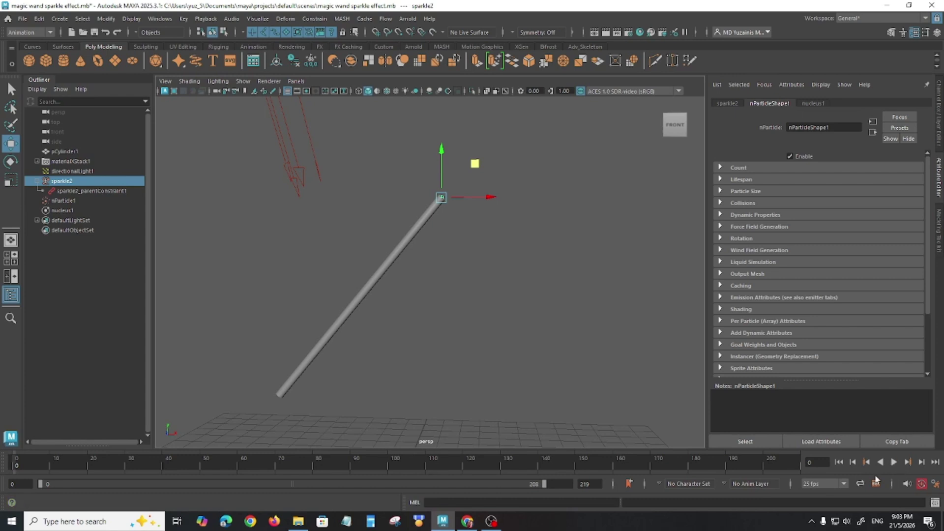
{"action": "left_click", "coordinate": [823, 484]}
{"action": "left_click", "coordinate": [816, 484]}
{"action": "left_click", "coordinate": [936, 484]}
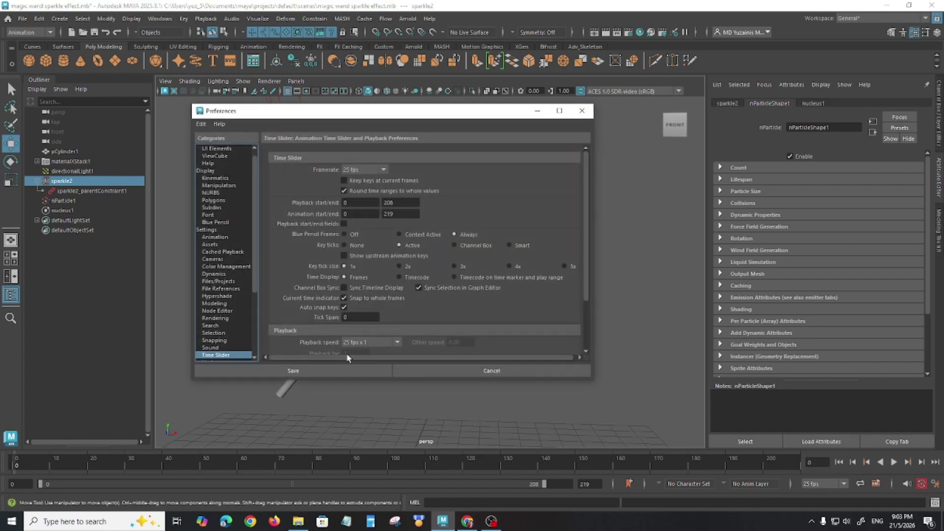
{"action": "left_click", "coordinate": [295, 371]}
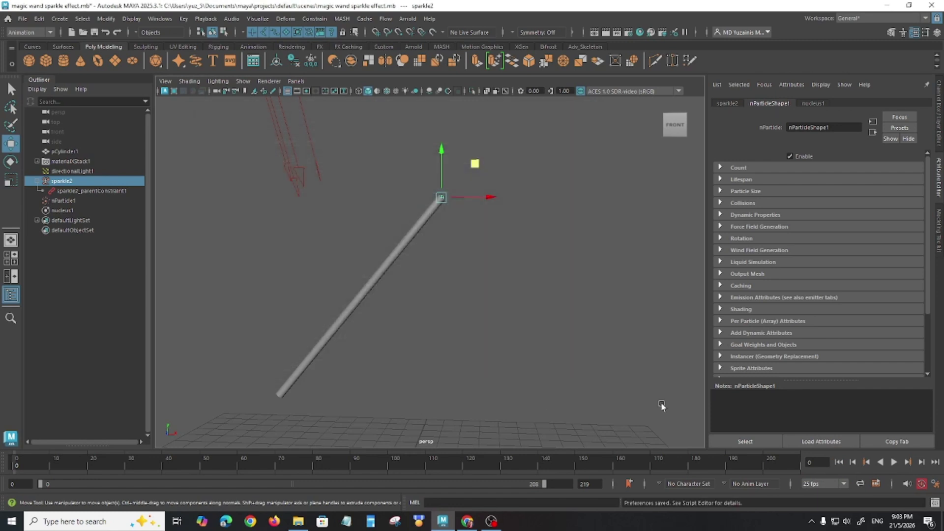
Play the animation to check the particles trailing from the moving wand, and return to frame 0.
{"action": "left_click", "coordinate": [894, 463]}
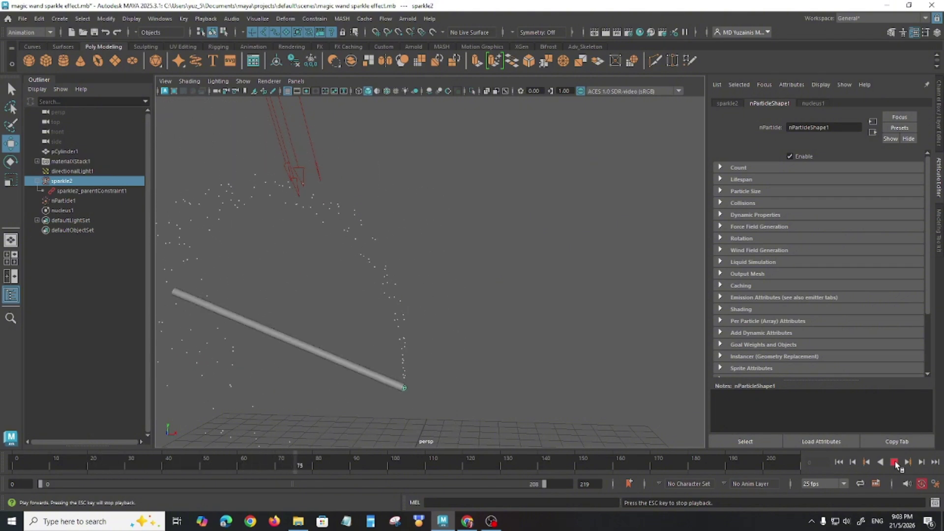
{"action": "left_click", "coordinate": [894, 463]}
{"action": "left_click", "coordinate": [842, 464]}
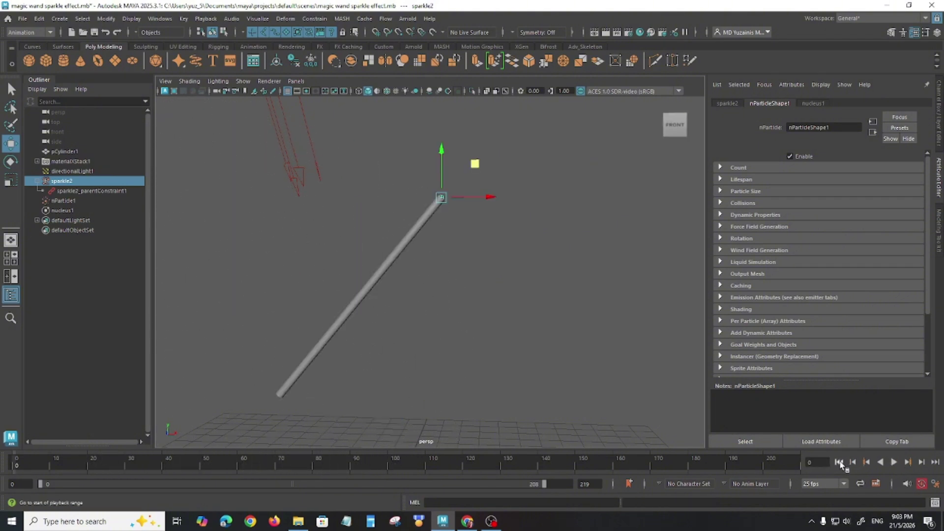
Play and scrub the opening frames to examine the emission at the wand's tip, select the wand and return to frame 0.
{"action": "middle_click_drag", "start_coordinate": [512, 305], "coordinate": [453, 298], "text": "alt"}
{"action": "left_click_drag", "start_coordinate": [452, 292], "coordinate": [445, 289], "text": "alt"}
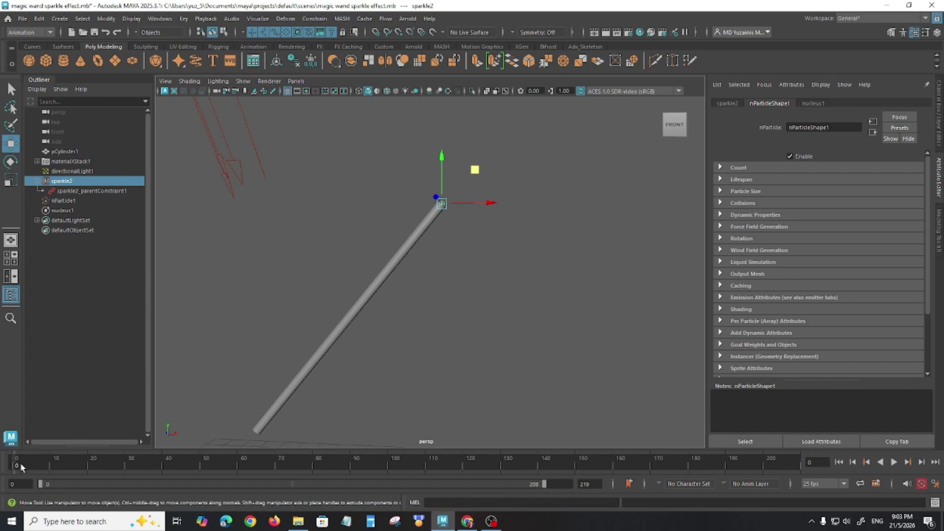
{"action": "key", "text": "alt+v"}
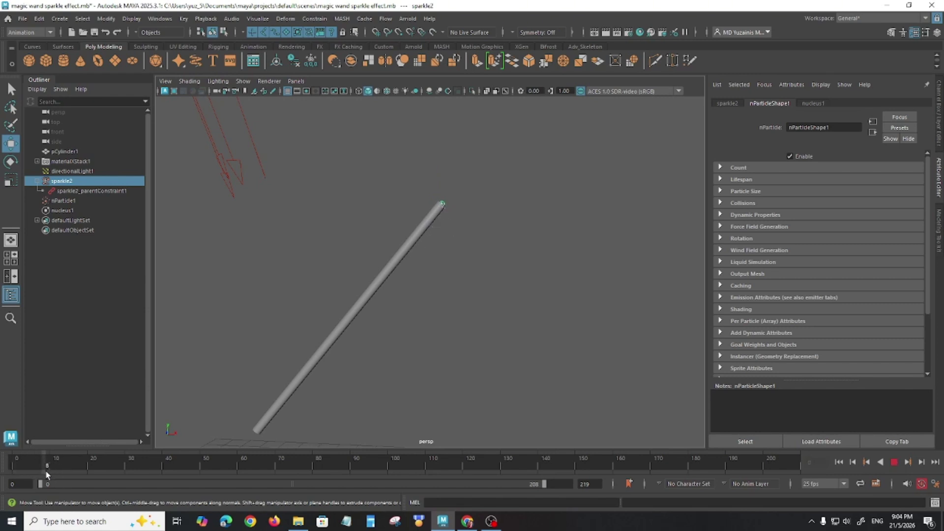
{"action": "left_click_drag", "start_coordinate": [70, 473], "coordinate": [82, 471]}
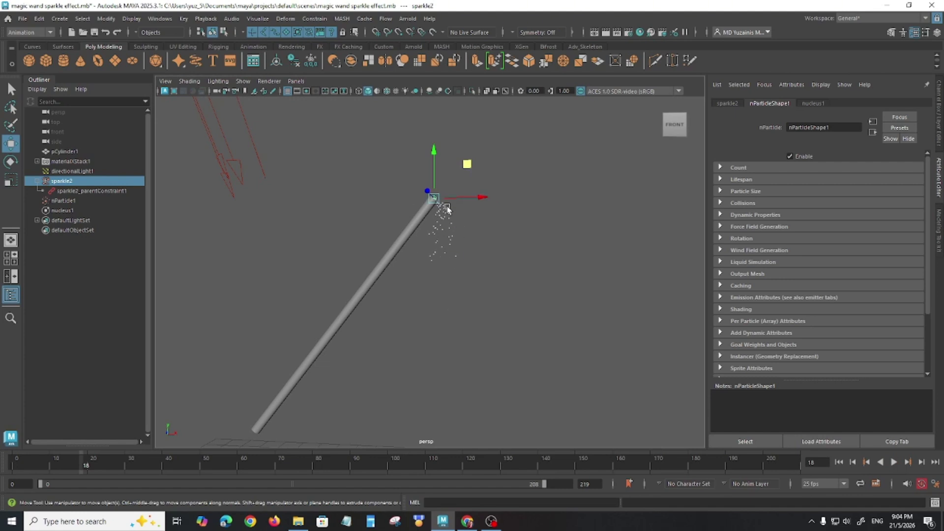
{"action": "left_click_drag", "start_coordinate": [96, 468], "coordinate": [48, 467]}
{"action": "left_click_drag", "start_coordinate": [258, 354], "coordinate": [6, 469]}
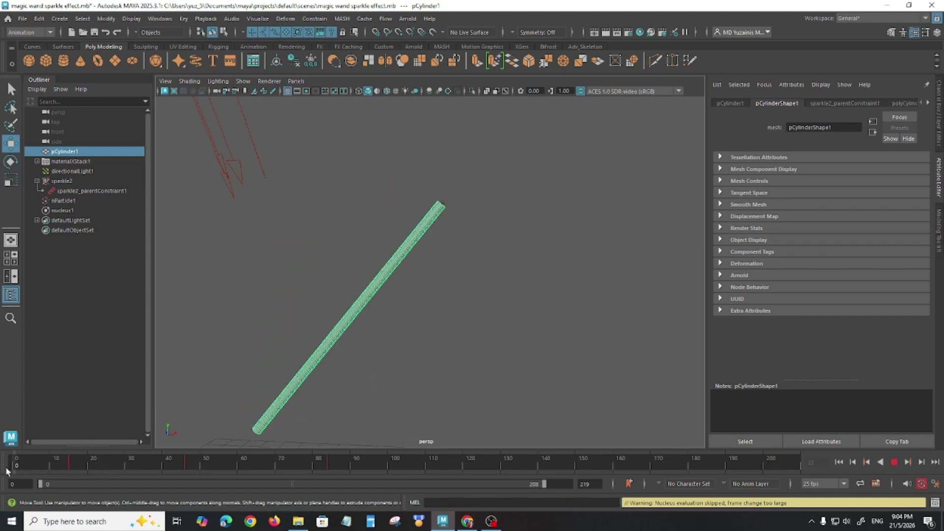
Rename the sparkle2 emitter as sparkle_emiter.
{"action": "left_click", "coordinate": [60, 182]}
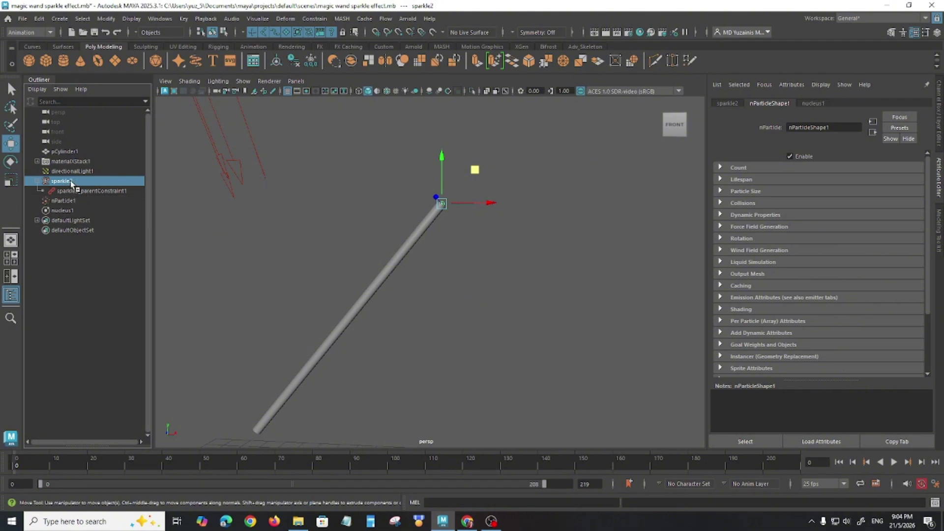
{"action": "double_click", "coordinate": [78, 182]}
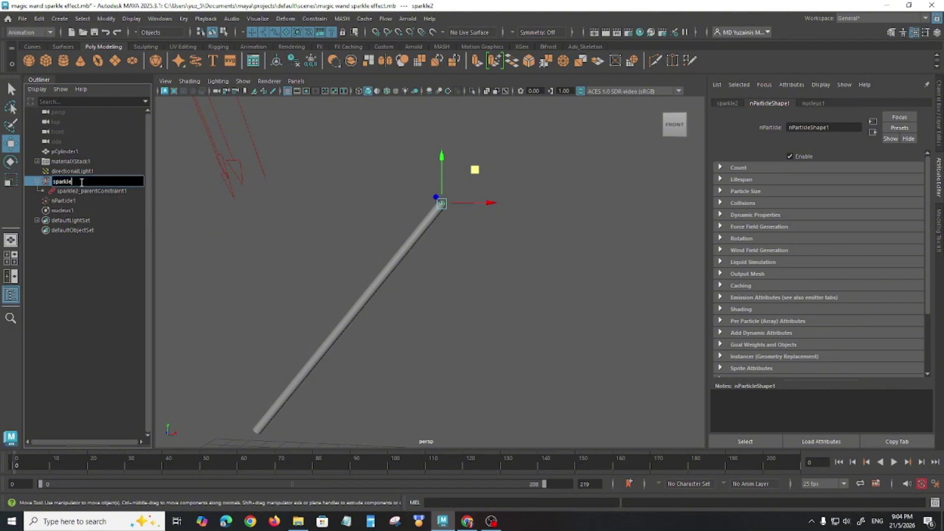
{"action": "key", "text": "Return"}
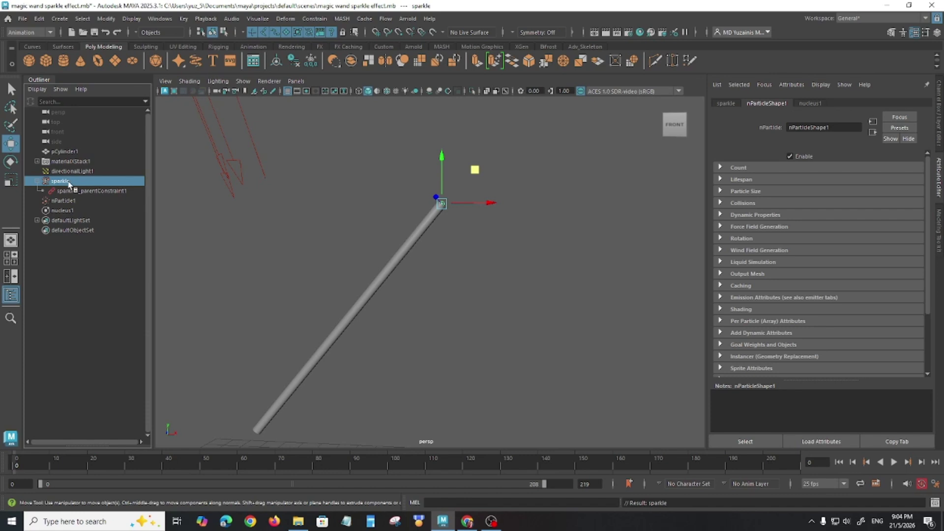
{"action": "double_click", "coordinate": [74, 182]}
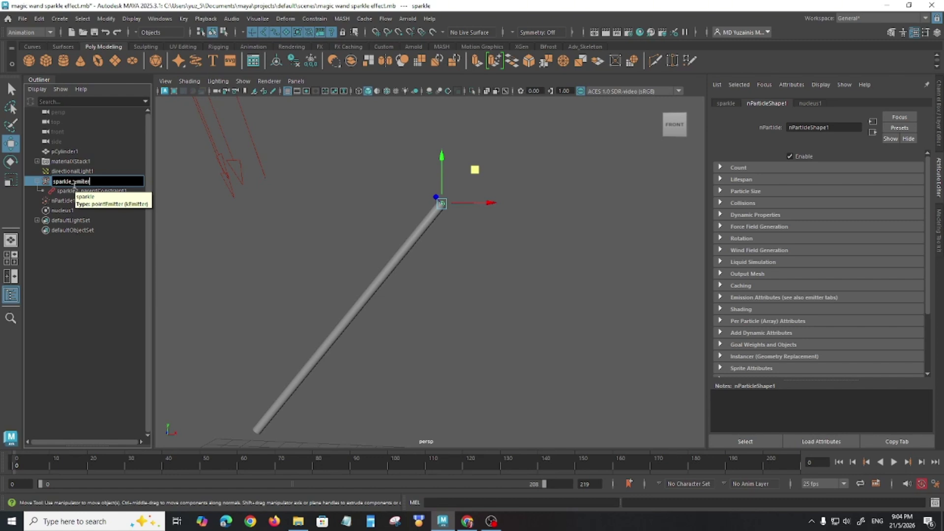
{"action": "type", "text": "_emiter"}
{"action": "key", "text": "Return"}
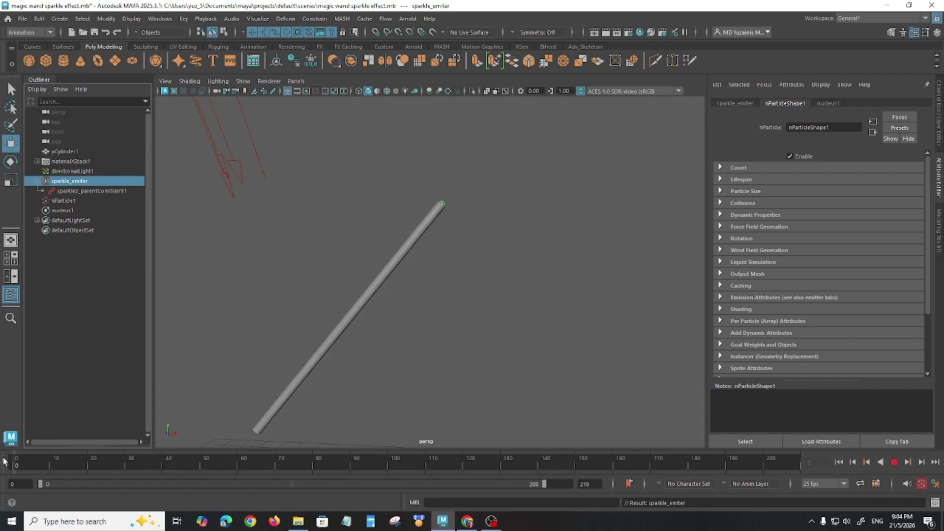
Show the sparkle_emiter attributes and review the available emitter types, keeping Omni selected.
{"action": "left_click", "coordinate": [74, 190]}
{"action": "left_click", "coordinate": [69, 182]}
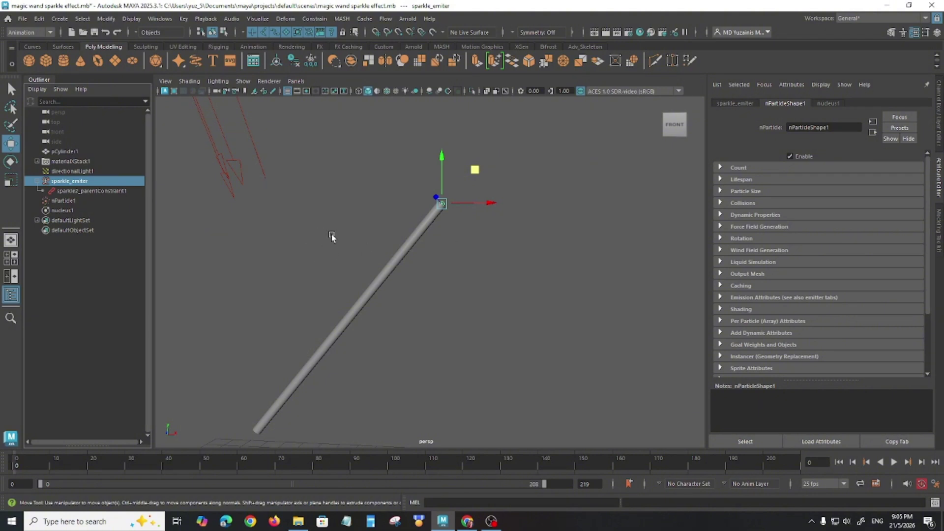
{"action": "left_click", "coordinate": [736, 168]}
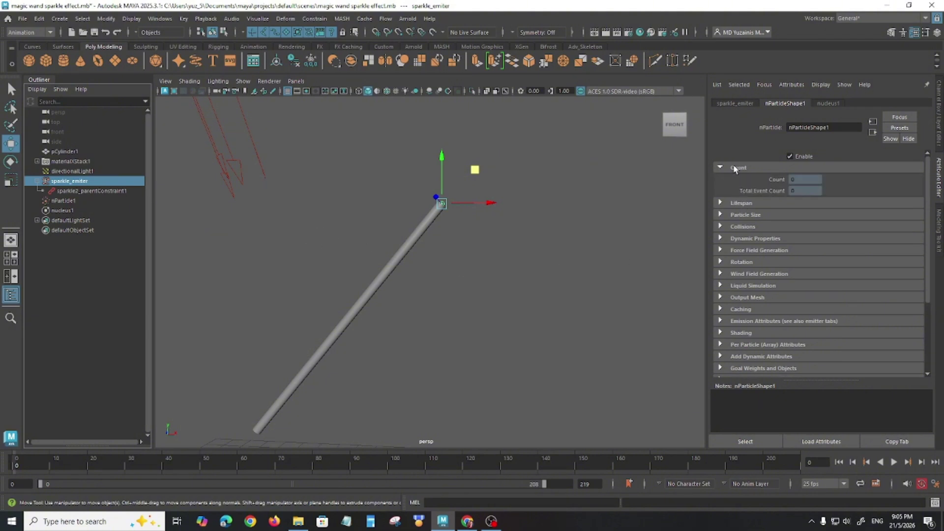
{"action": "left_click", "coordinate": [735, 168]}
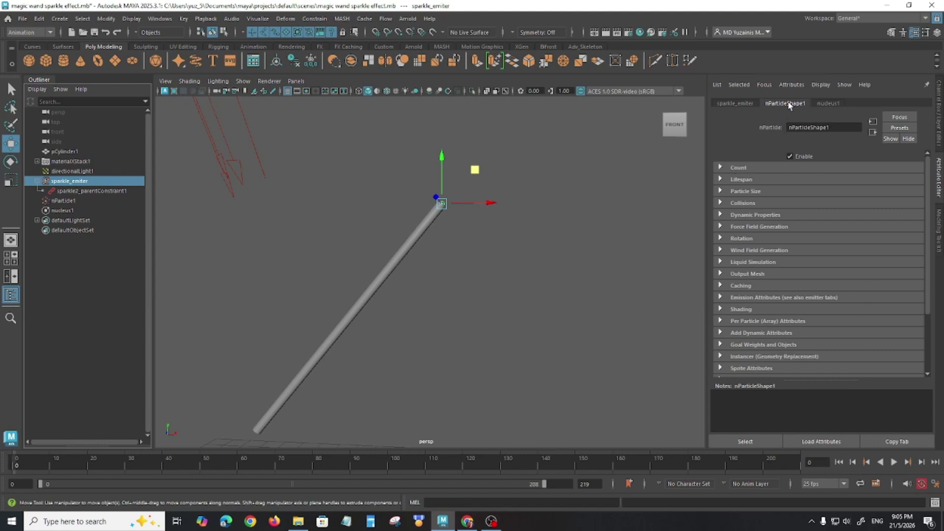
{"action": "left_click", "coordinate": [736, 104]}
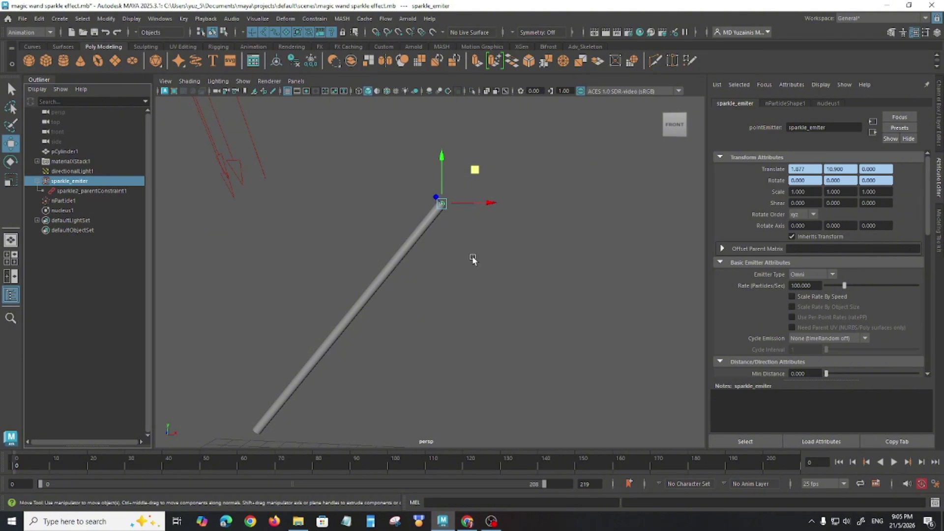
{"action": "scroll", "coordinate": [752, 231], "scroll_direction": "down", "scroll_amount": 1}
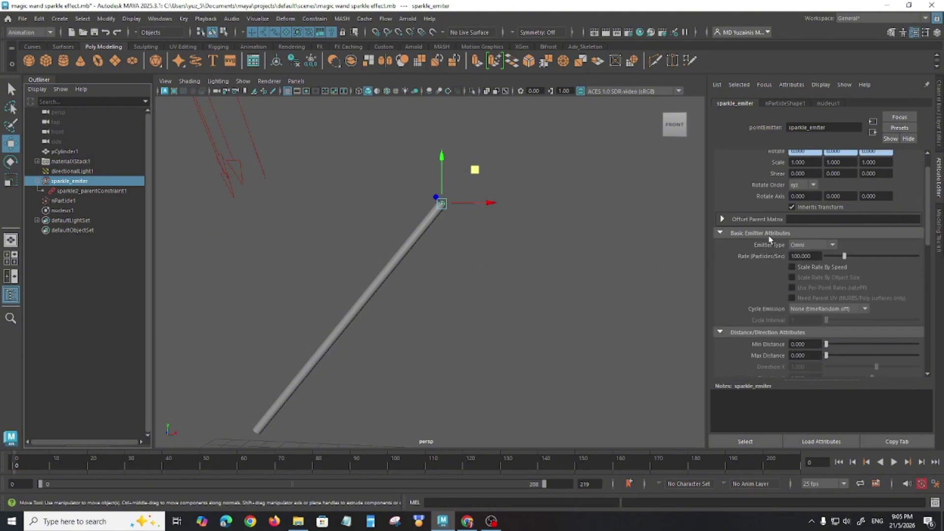
{"action": "left_click", "coordinate": [811, 245]}
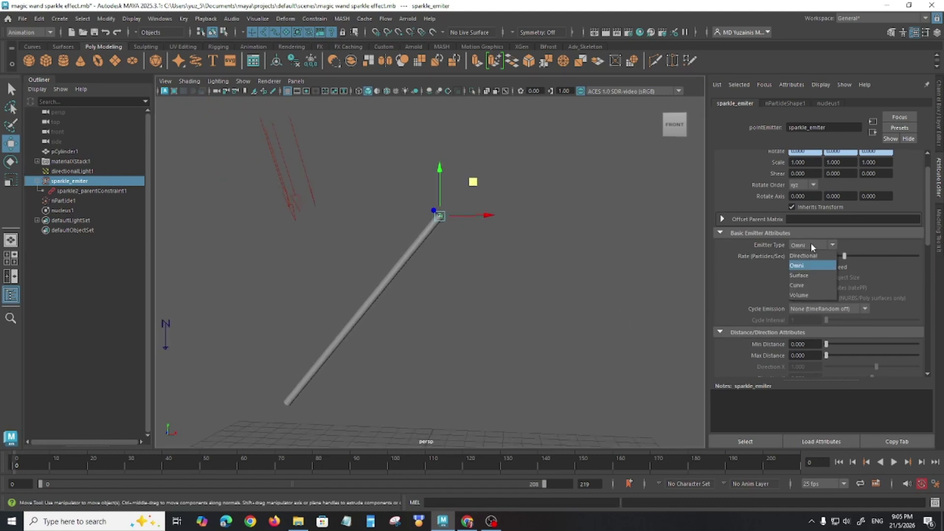
{"action": "left_click", "coordinate": [797, 266]}
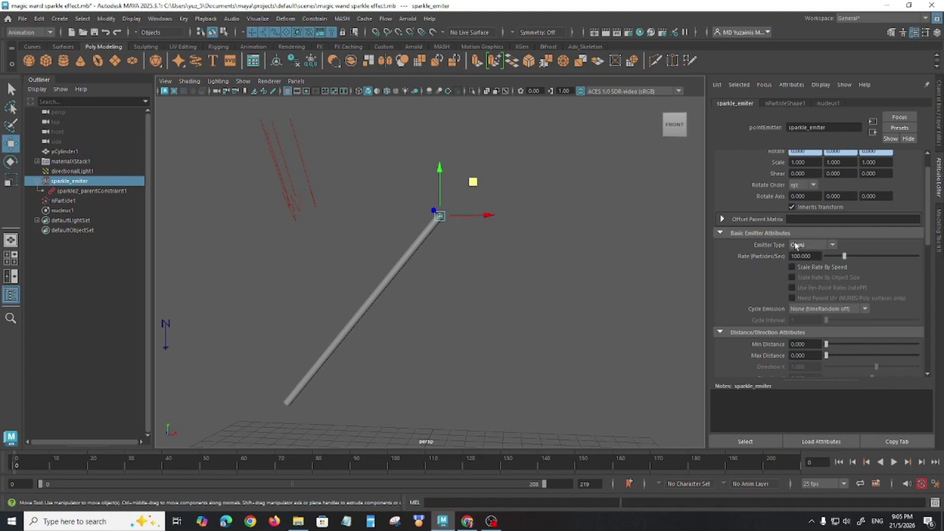
Try the Volume emitter type on sparkle_emiter, play the animation to compare the emission, and restore the Omni type.
{"action": "left_click", "coordinate": [798, 245]}
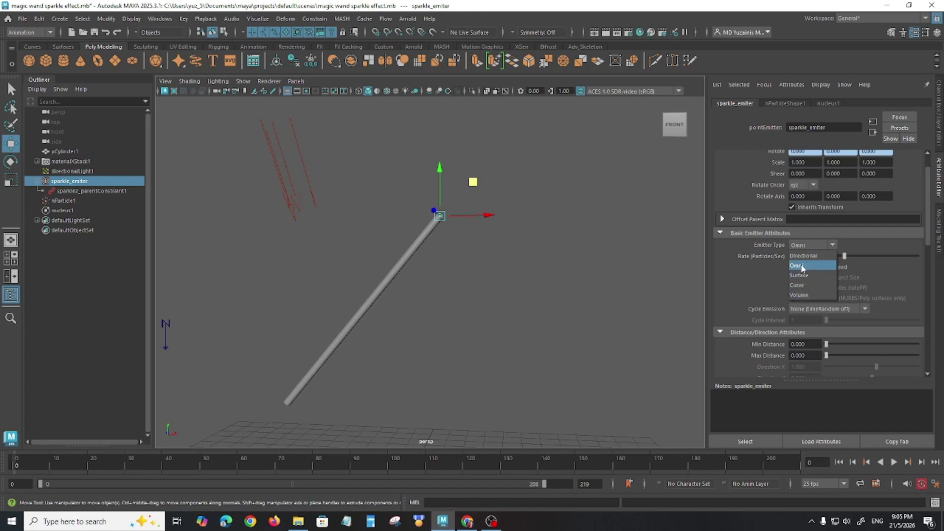
{"action": "left_click", "coordinate": [805, 295]}
{"action": "scroll", "coordinate": [568, 293], "scroll_direction": "up", "scroll_amount": 1}
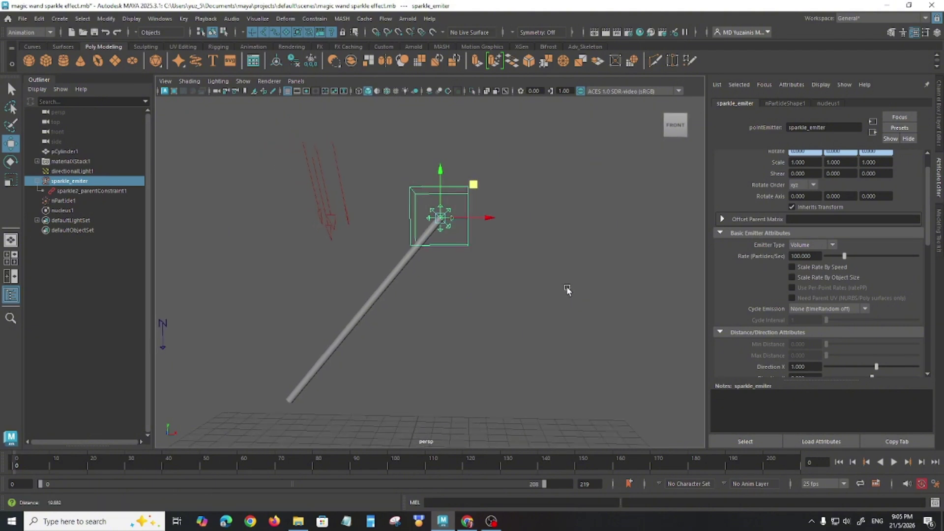
{"action": "left_click", "coordinate": [893, 463]}
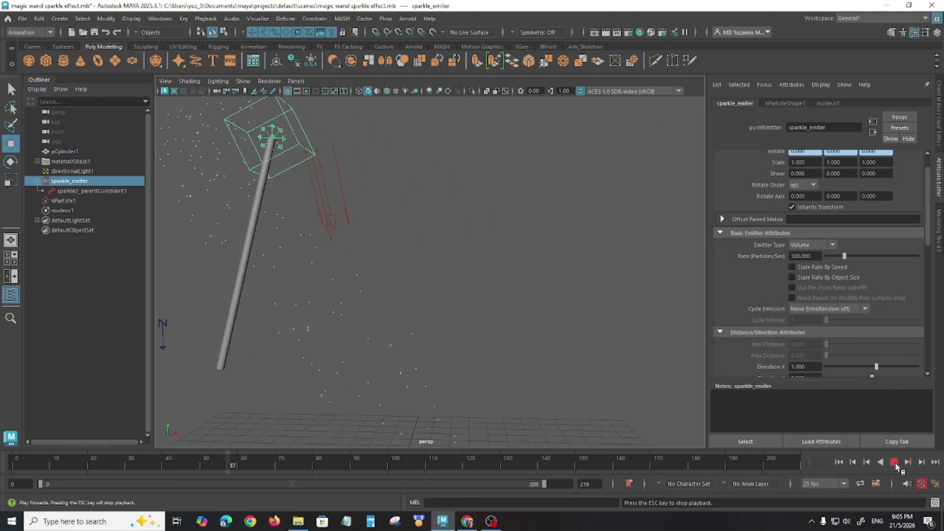
{"action": "left_click", "coordinate": [895, 463]}
{"action": "left_click", "coordinate": [839, 463]}
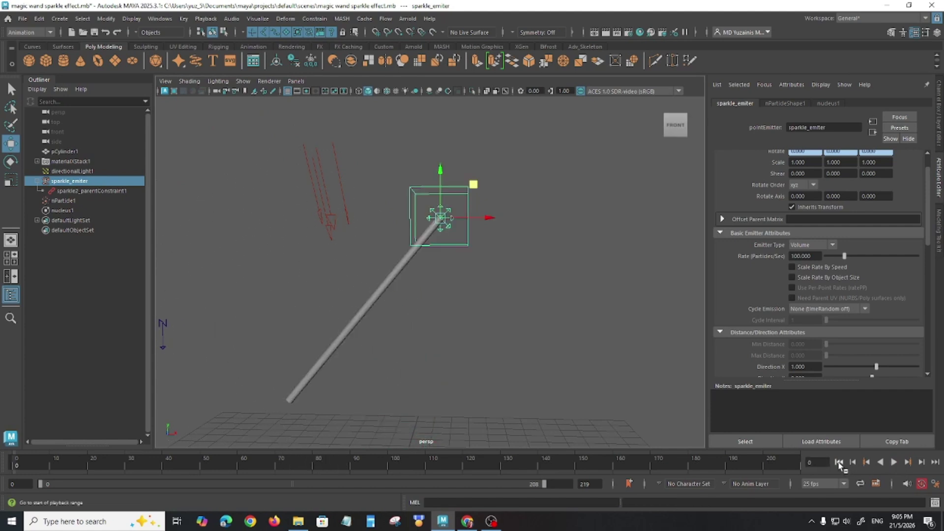
{"action": "left_click", "coordinate": [806, 246]}
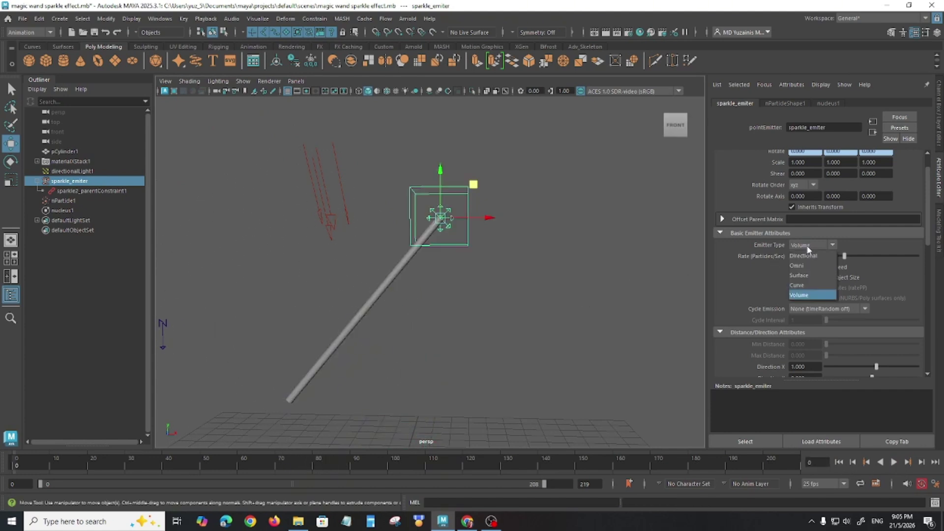
{"action": "left_click", "coordinate": [804, 266]}
Play the animation with the Omni emitter and scrub the opening frames to check the particle trail, returning to frame 0.
{"action": "left_click", "coordinate": [895, 463]}
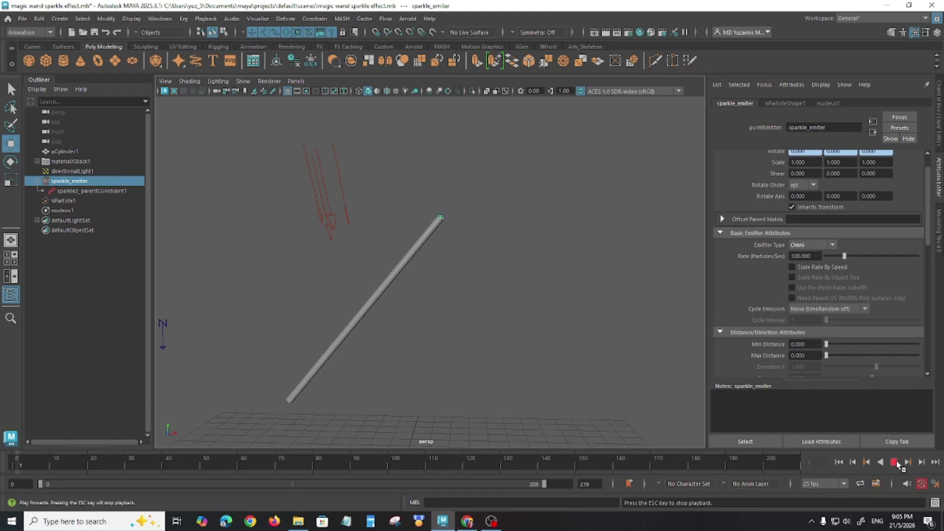
{"action": "left_click", "coordinate": [895, 463]}
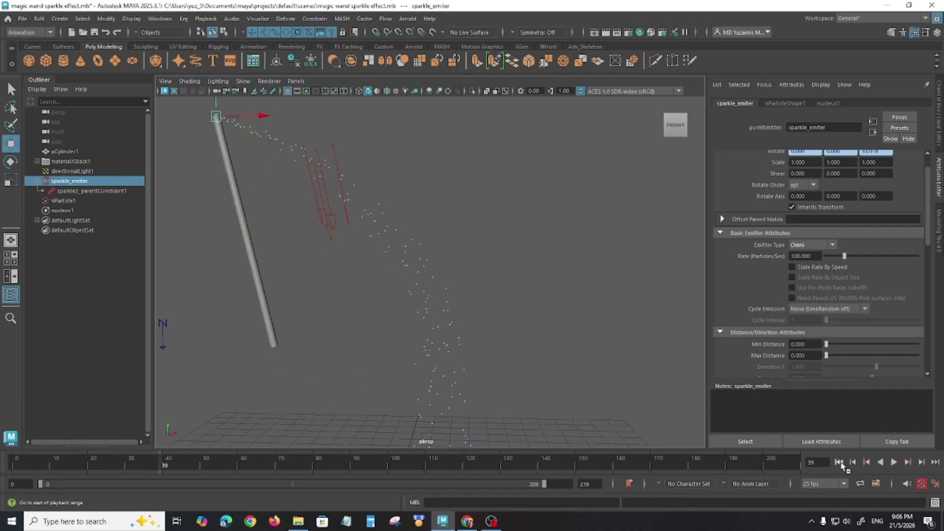
{"action": "left_click", "coordinate": [840, 463]}
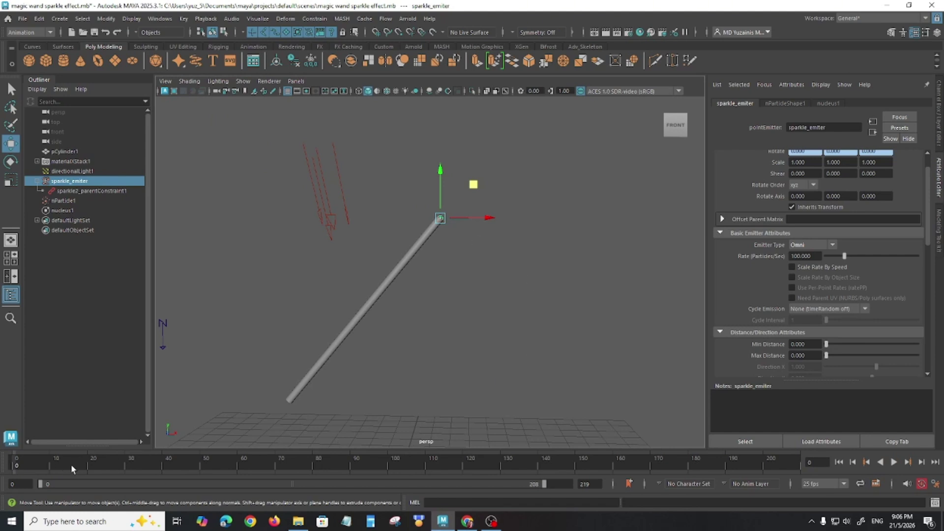
{"action": "left_click_drag", "start_coordinate": [71, 464], "coordinate": [16, 468]}
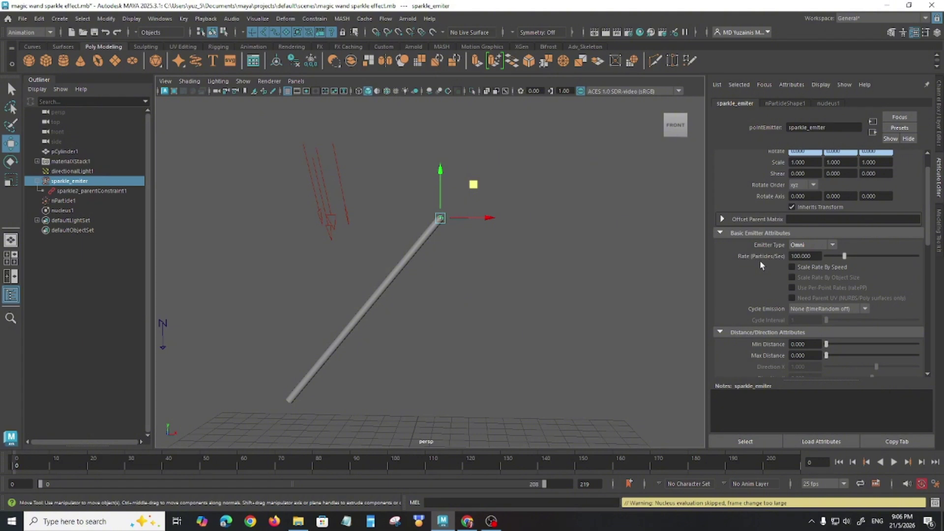
Set the emitter's rate to 600 particles per second, play the animation to check the trail's density, and return to frame 0.
{"action": "left_click_drag", "start_coordinate": [816, 256], "coordinate": [769, 256]}
{"action": "left_click_drag", "start_coordinate": [818, 257], "coordinate": [764, 258]}
{"action": "type", "text": "600"}
{"action": "key", "text": "Return"}
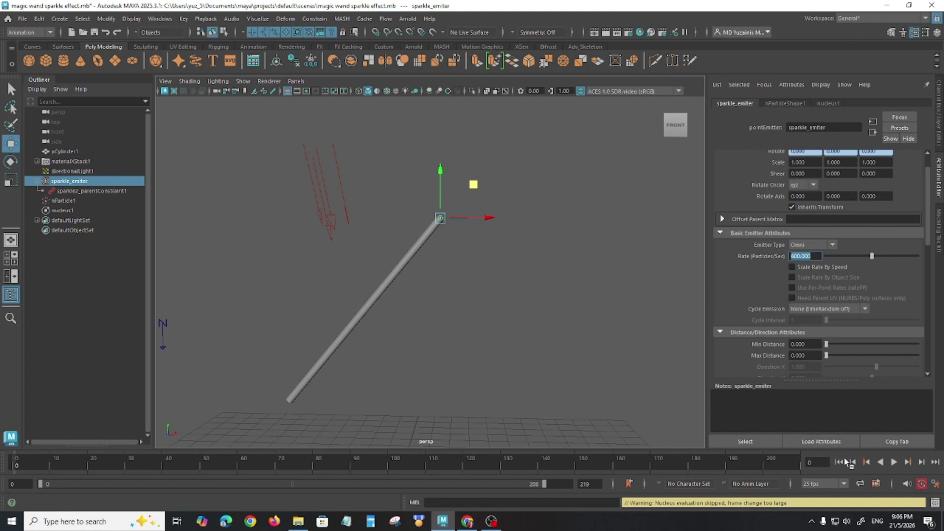
{"action": "left_click", "coordinate": [894, 462]}
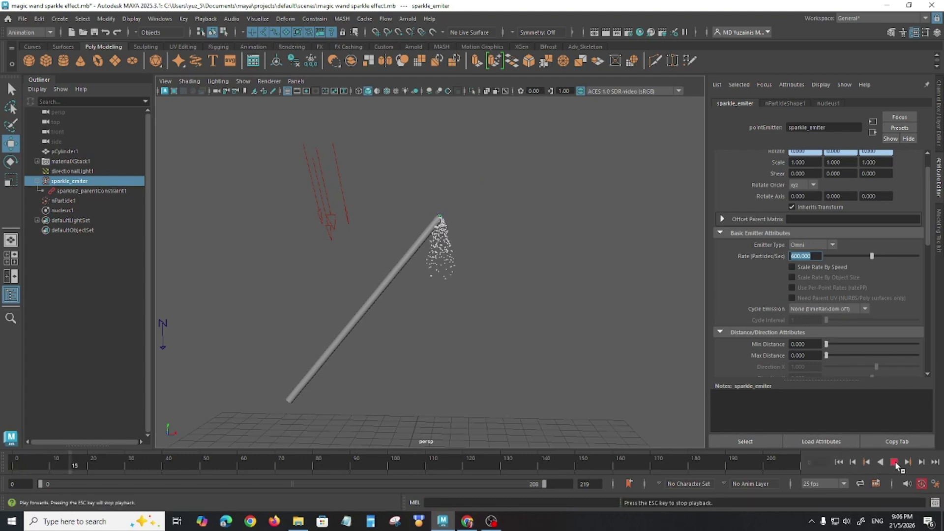
{"action": "left_click", "coordinate": [894, 463]}
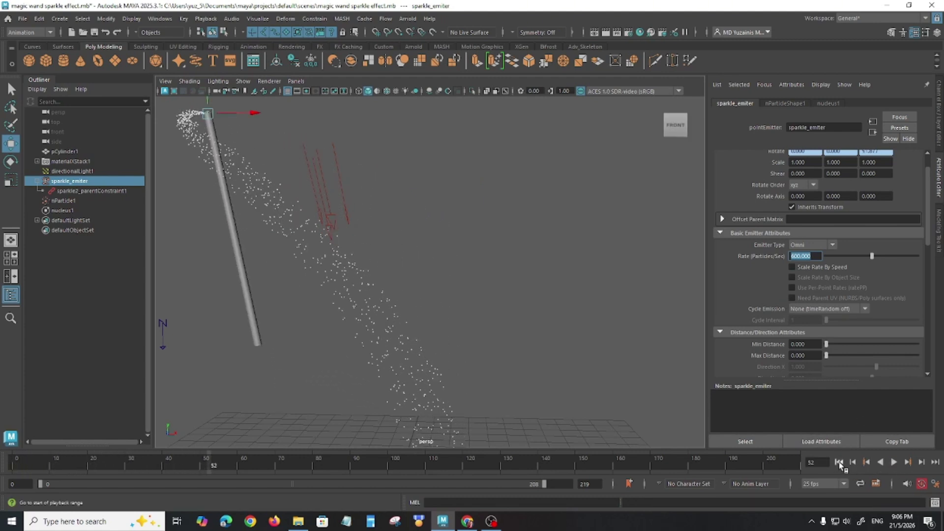
{"action": "left_click", "coordinate": [839, 463]}
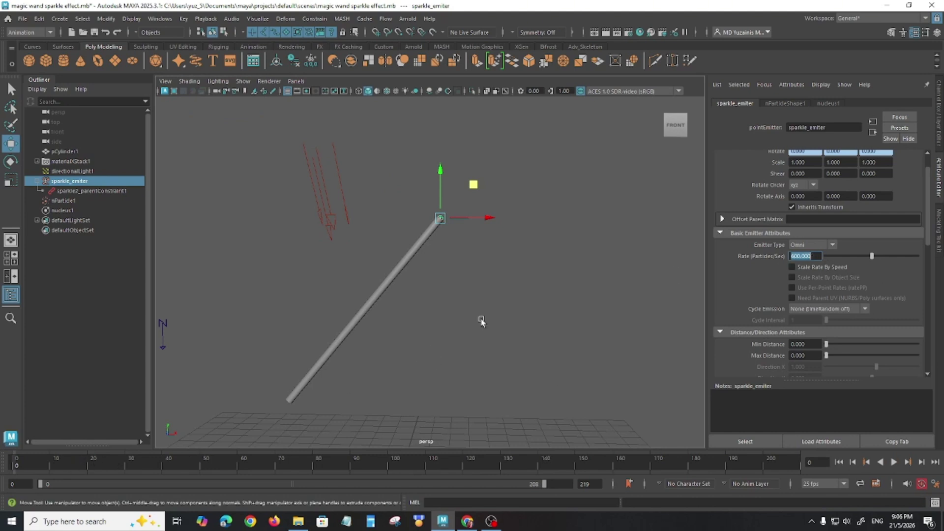
Key the emitter's rate at frame 10 with a value of 0 particles per second.
{"action": "key", "text": "alt+v"}
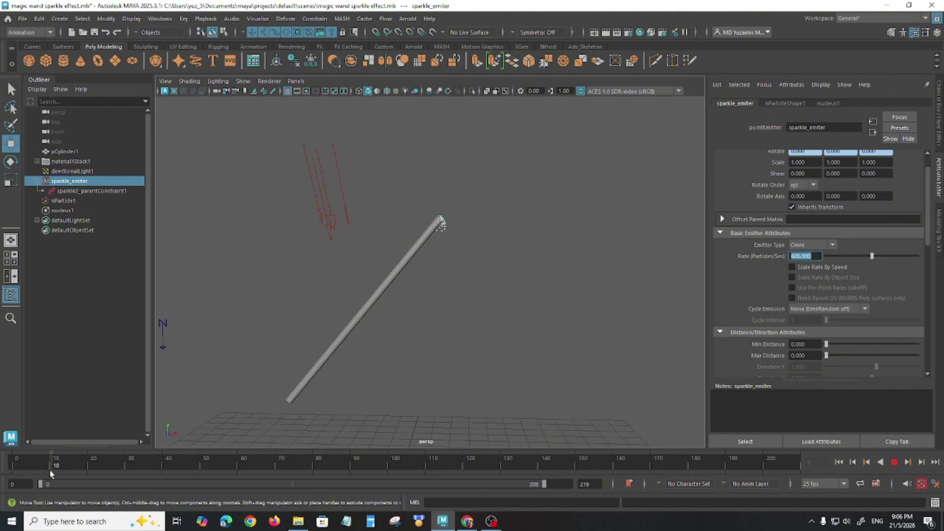
{"action": "left_click", "coordinate": [49, 470]}
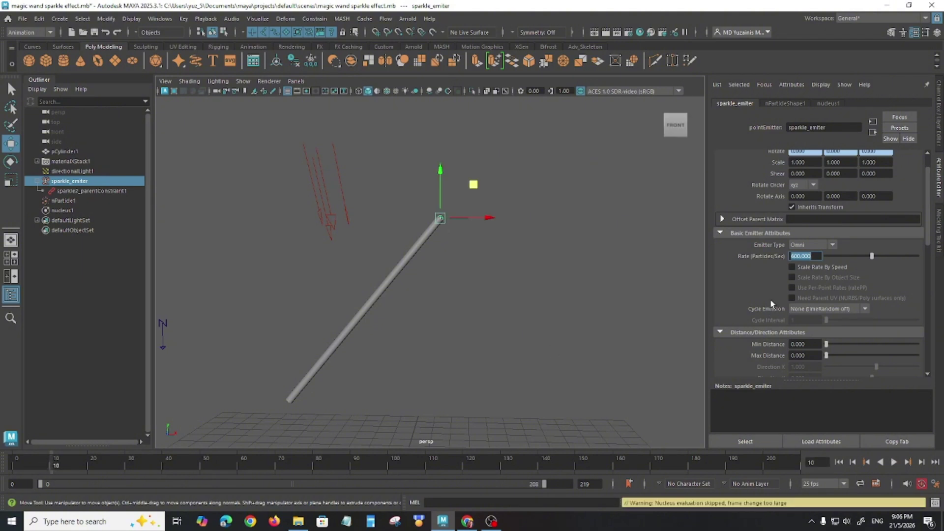
{"action": "right_click", "coordinate": [814, 255]}
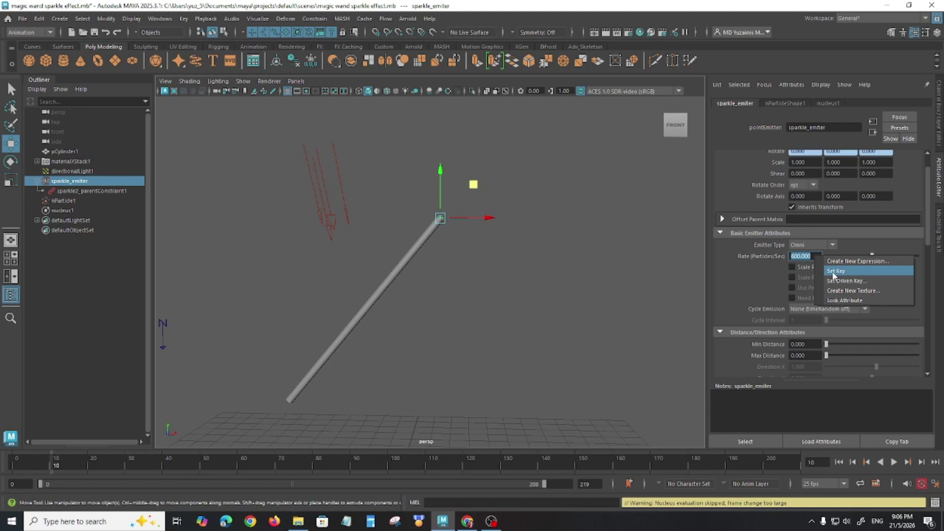
{"action": "left_click", "coordinate": [835, 271]}
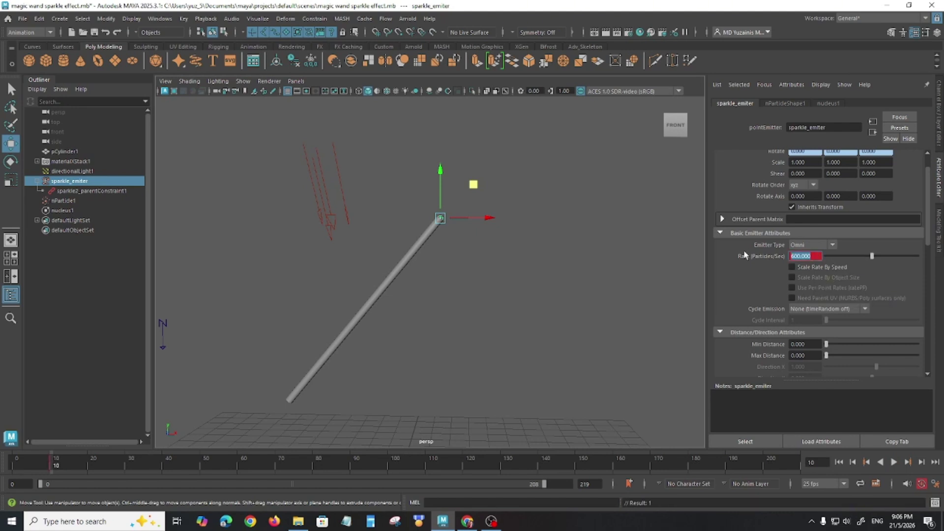
{"action": "key", "text": "BackSpace"}
Key the emitter's rate at frame 15 with a value of 200 particles per second.
{"action": "key", "text": "alt+v"}
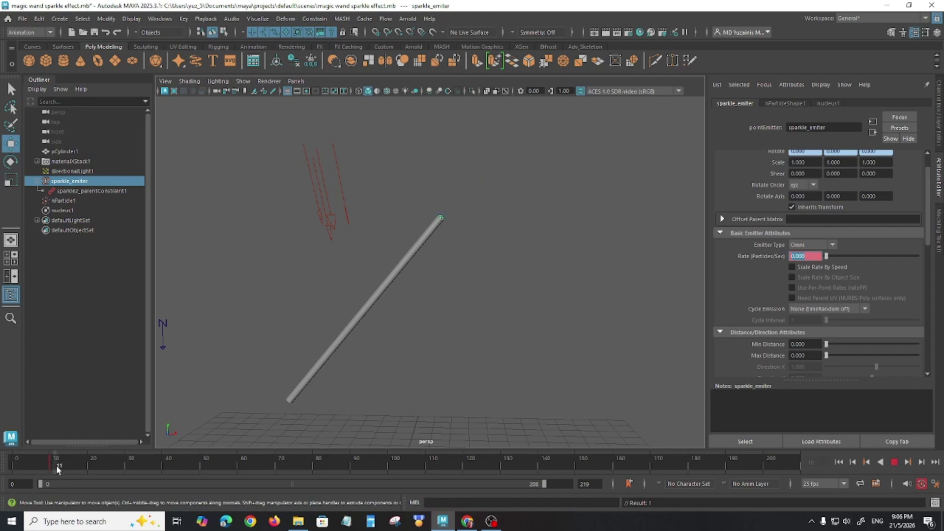
{"action": "left_click_drag", "start_coordinate": [72, 467], "coordinate": [61, 467]}
{"action": "left_click", "coordinate": [71, 468]}
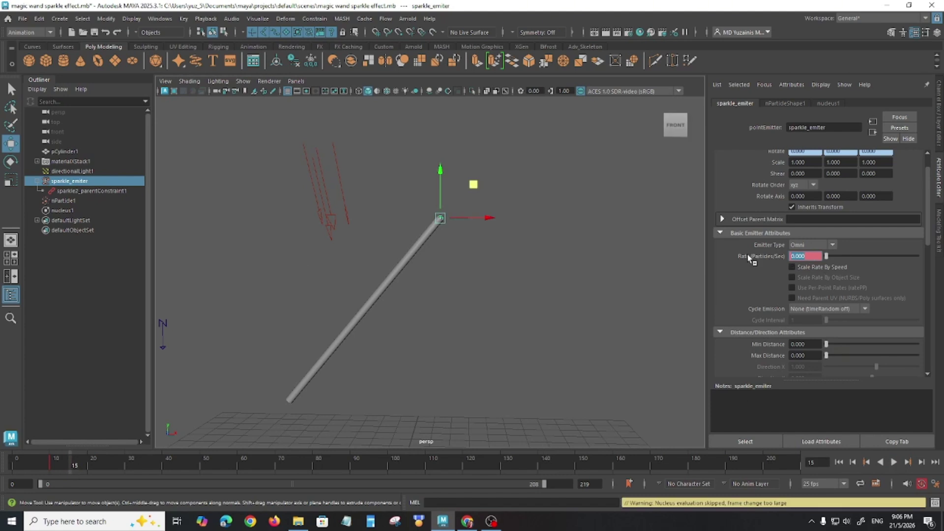
{"action": "type", "text": "200"}
{"action": "key", "text": "Return"}
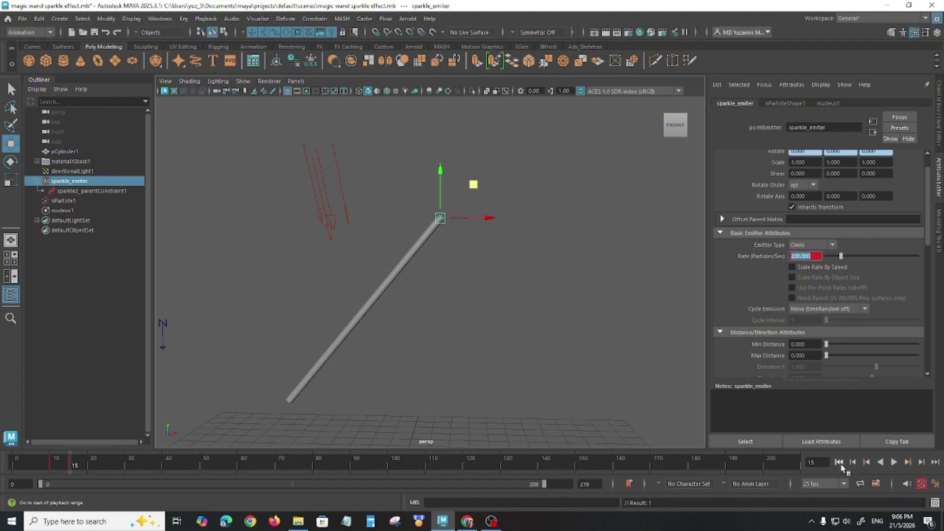
Play and scrub the animation from the opening frames to check the keyed emission rate along the wand's movement.
{"action": "left_click", "coordinate": [839, 462]}
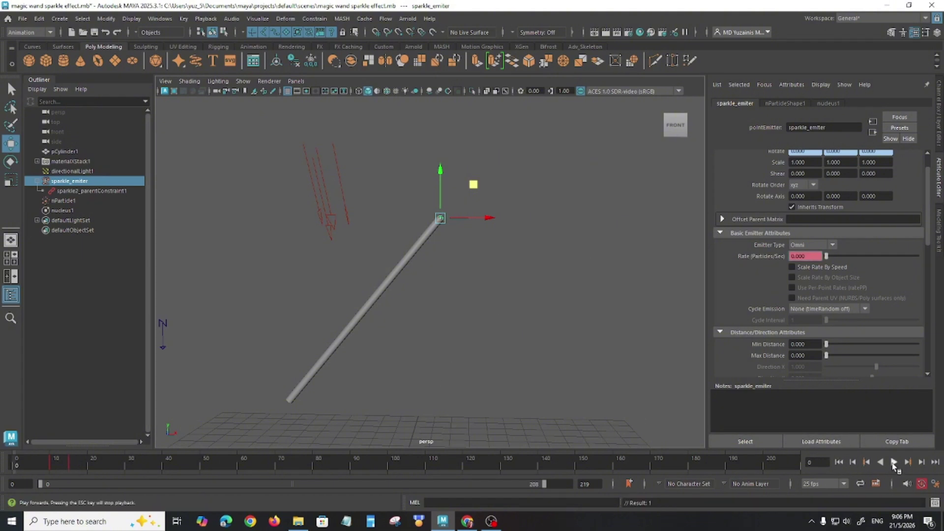
{"action": "left_click", "coordinate": [894, 463]}
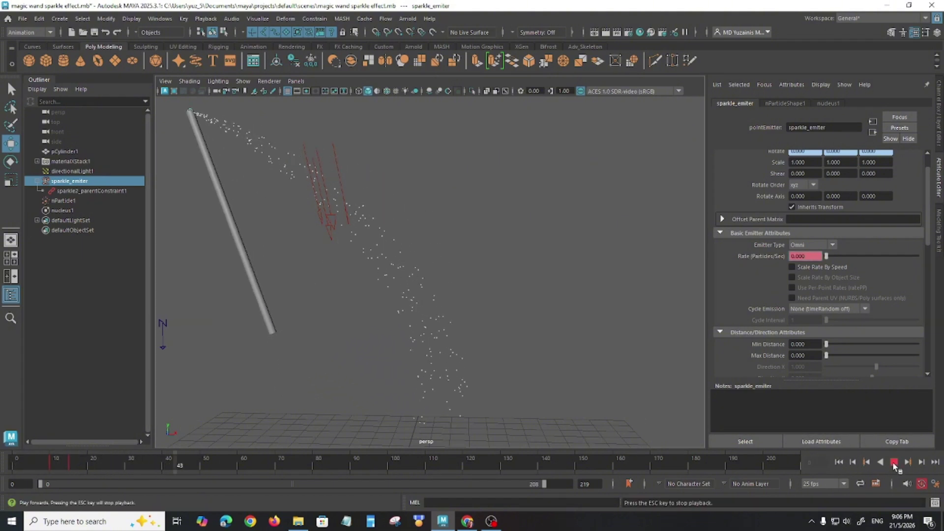
{"action": "left_click", "coordinate": [894, 462]}
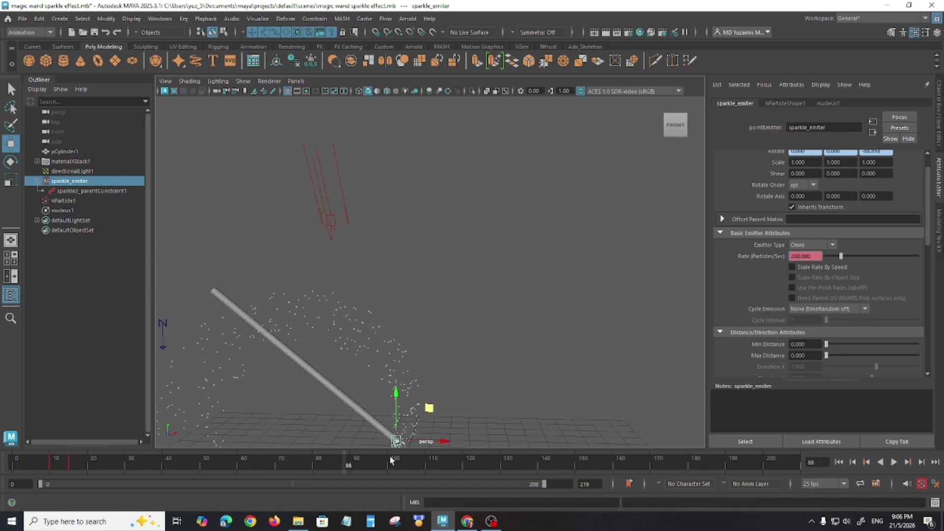
{"action": "left_click", "coordinate": [34, 463]}
{"action": "key", "text": "alt+v"}
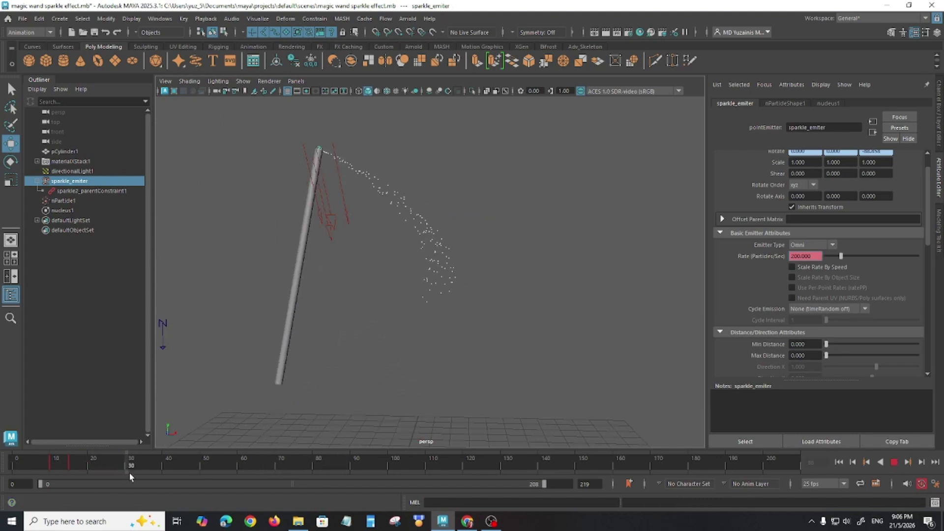
{"action": "mouse_move", "coordinate": [171, 476]}
{"action": "left_mouse_down"}
{"action": "mouse_move", "coordinate": [187, 477]}
{"action": "mouse_move", "coordinate": [27, 464]}
{"action": "left_mouse_up"}
{"action": "left_click", "coordinate": [894, 462]}
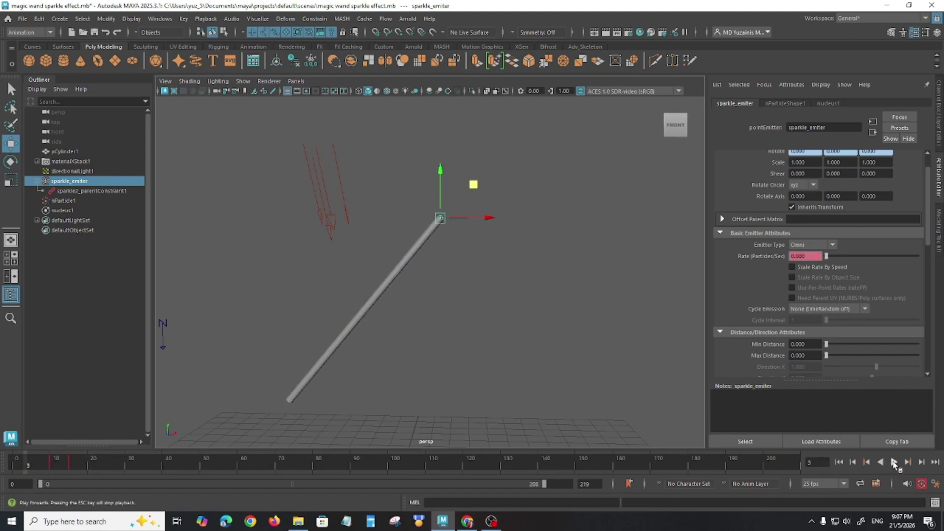
{"action": "left_click", "coordinate": [893, 462]}
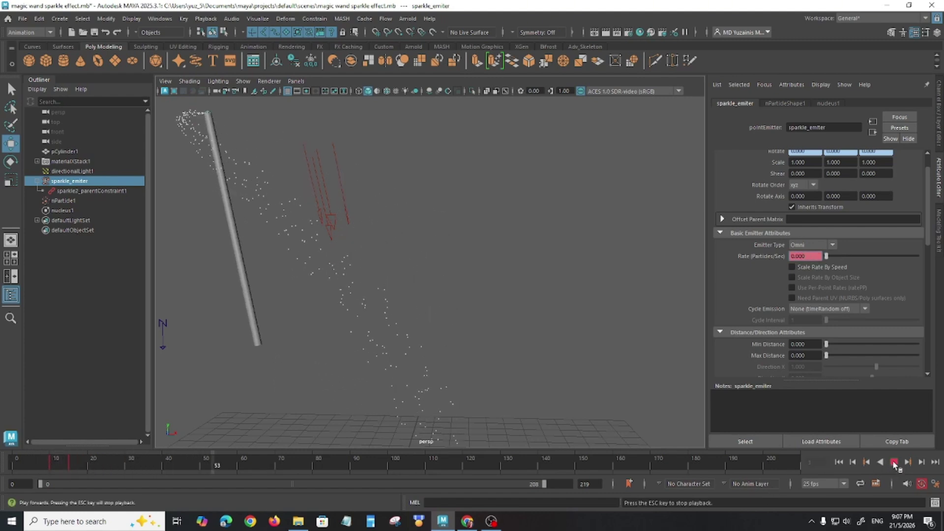
{"action": "left_click", "coordinate": [894, 463]}
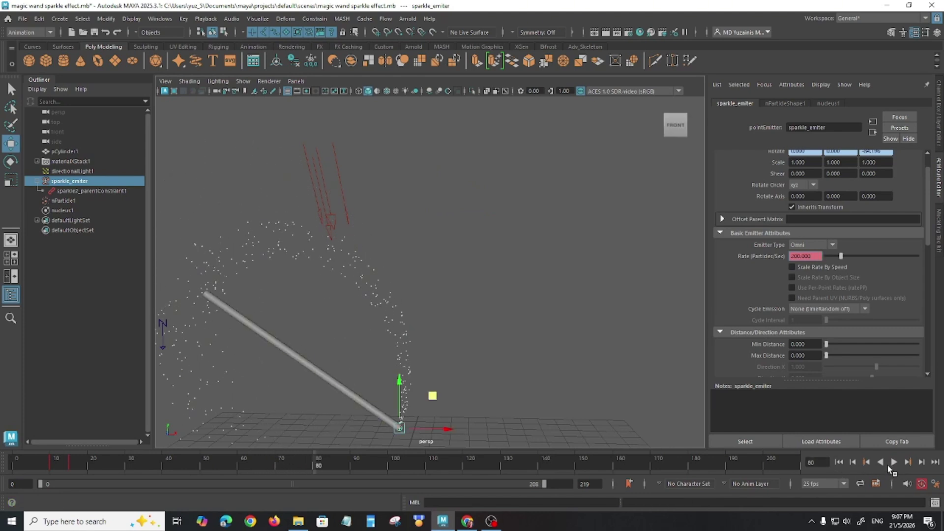
{"action": "left_click", "coordinate": [894, 462]}
{"action": "left_click", "coordinate": [894, 462]}
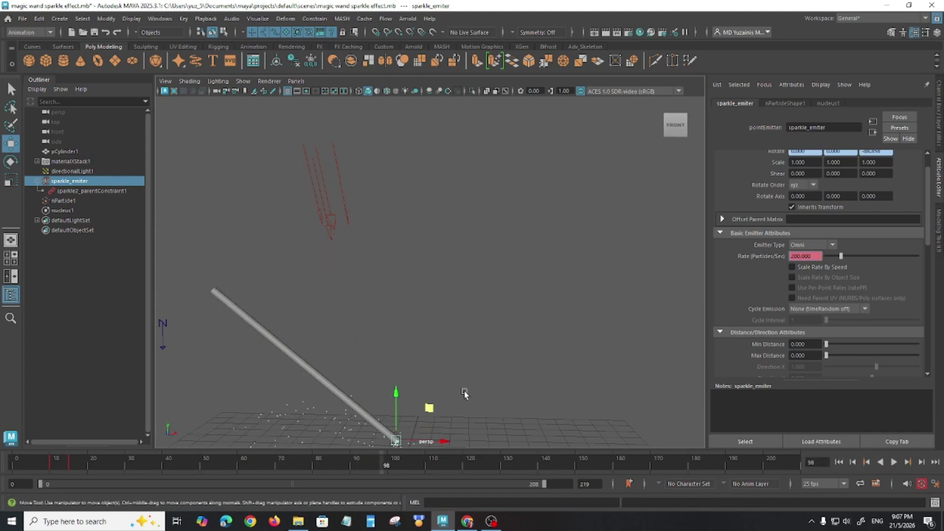
Key the emitter's rate at frame 80 with a value of 0 particles per second.
{"action": "left_click_drag", "start_coordinate": [113, 471], "coordinate": [319, 479]}
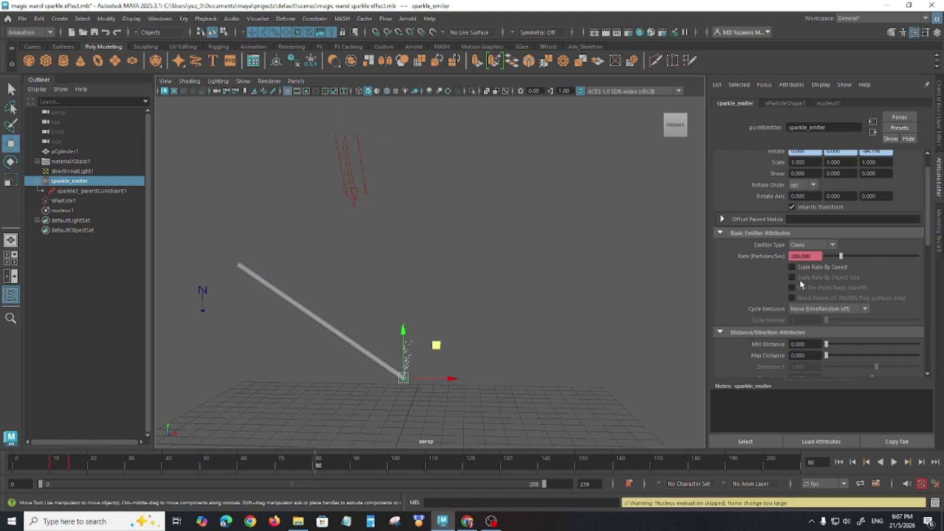
{"action": "left_click_drag", "start_coordinate": [818, 256], "coordinate": [755, 259]}
{"action": "type", "text": "0"}
{"action": "key", "text": "Return"}
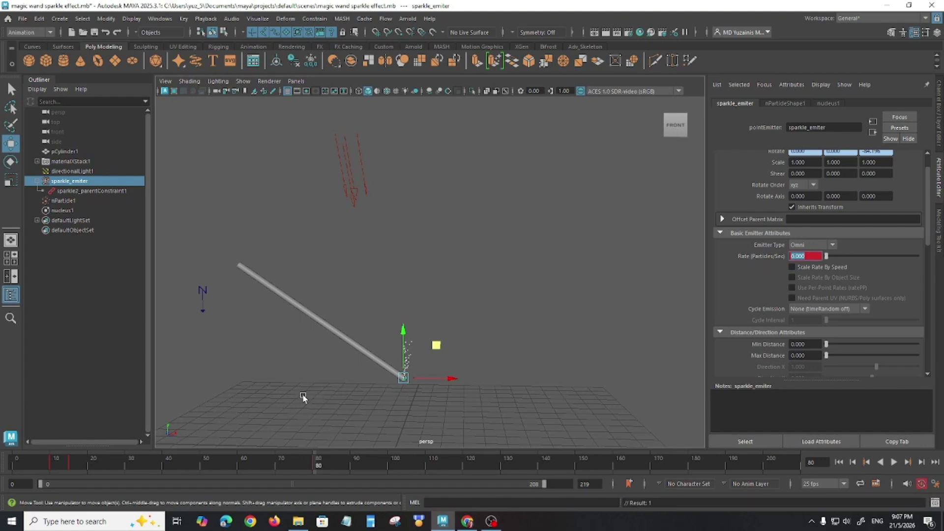
Key the emitter's rate at frame 75 with a value of 200 particles per second.
{"action": "left_click_drag", "start_coordinate": [316, 467], "coordinate": [298, 465]}
{"action": "left_click", "coordinate": [298, 465]}
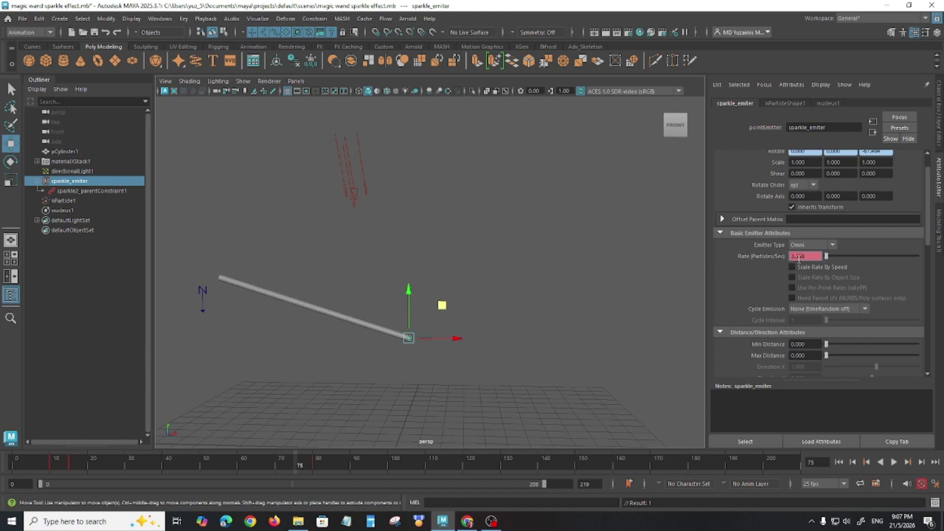
{"action": "left_click_drag", "start_coordinate": [815, 255], "coordinate": [719, 254]}
{"action": "left_click", "coordinate": [813, 257]}
{"action": "key", "text": "Return"}
Play the animation from frame 0 to check the keyed end of the emission, and return to the first frame.
{"action": "key", "text": "alt+v"}
{"action": "left_click", "coordinate": [41, 467]}
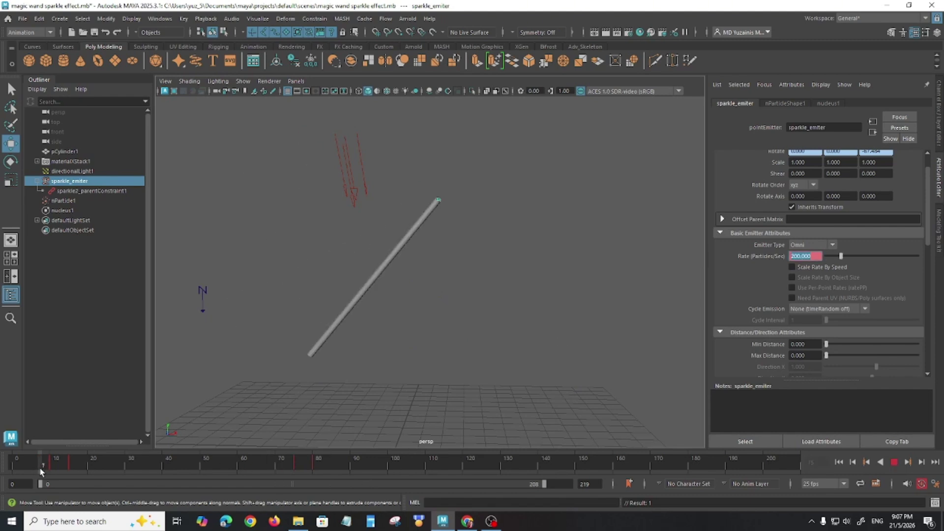
{"action": "mouse_move", "coordinate": [68, 471]}
{"action": "left_mouse_down"}
{"action": "mouse_move", "coordinate": [308, 473]}
{"action": "mouse_move", "coordinate": [332, 465]}
{"action": "mouse_move", "coordinate": [33, 457]}
{"action": "left_mouse_up"}
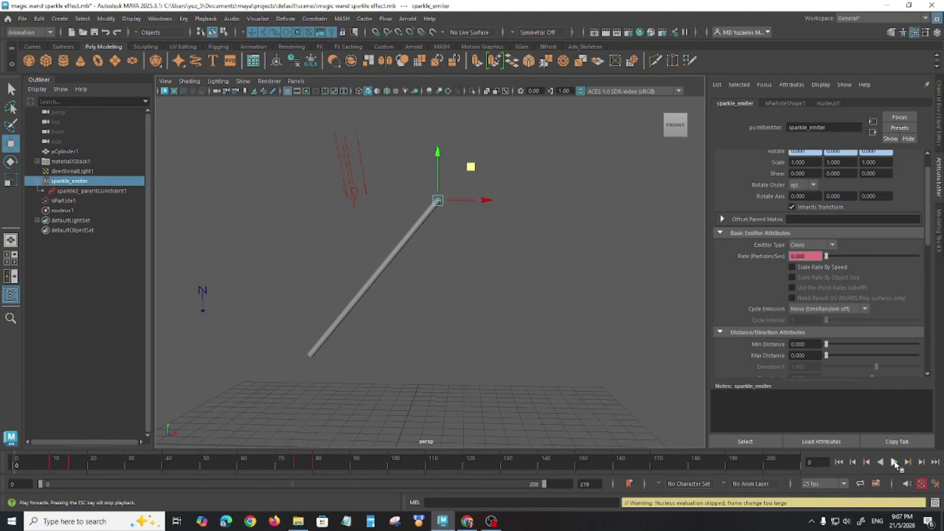
{"action": "left_click", "coordinate": [894, 463]}
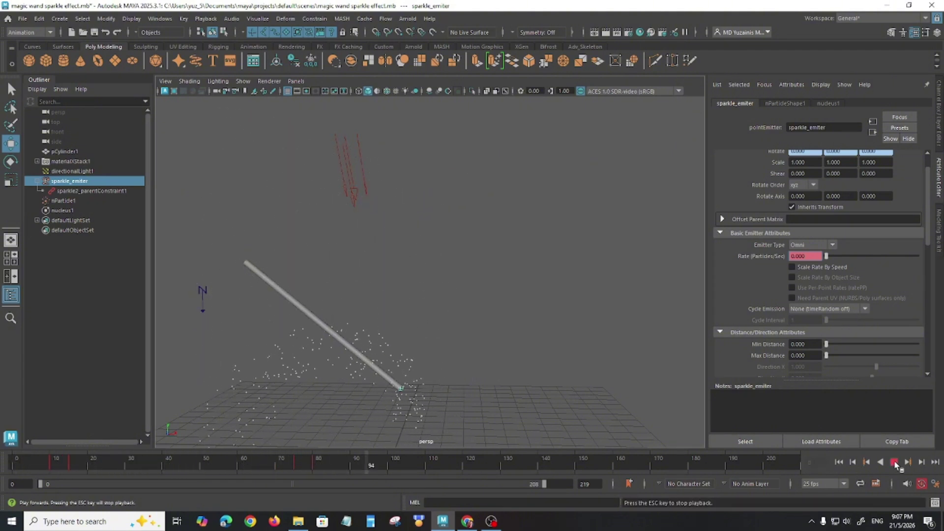
{"action": "left_click", "coordinate": [895, 462]}
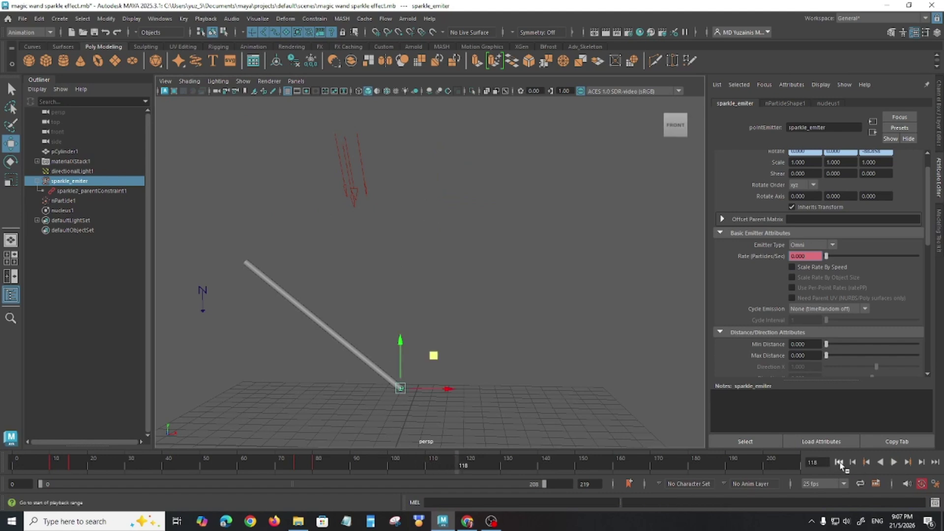
{"action": "left_click", "coordinate": [838, 462]}
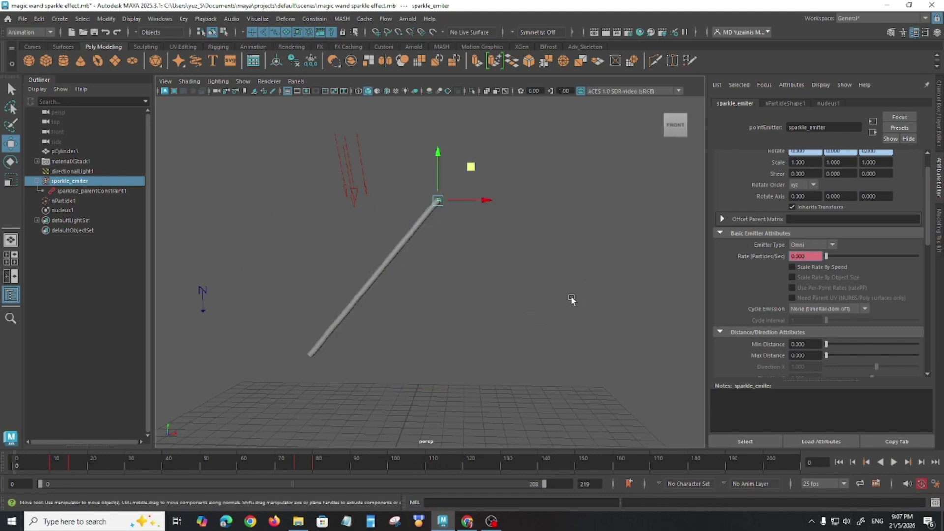
Look through the emitter's remaining attributes, then select nParticle1 and inspect its particle count settings.
{"action": "scroll", "coordinate": [752, 314], "scroll_direction": "down", "scroll_amount": 10}
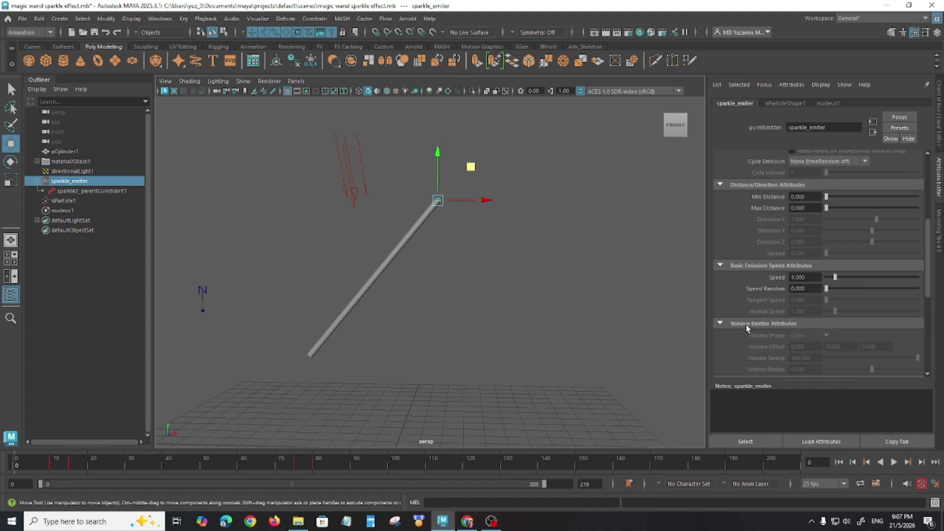
{"action": "scroll", "coordinate": [760, 347], "scroll_direction": "down", "scroll_amount": 1}
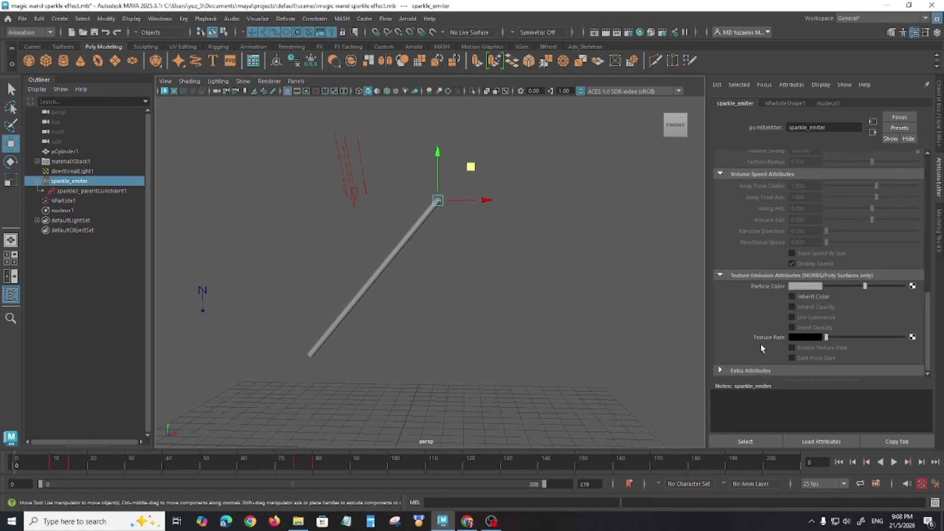
{"action": "left_click", "coordinate": [62, 201]}
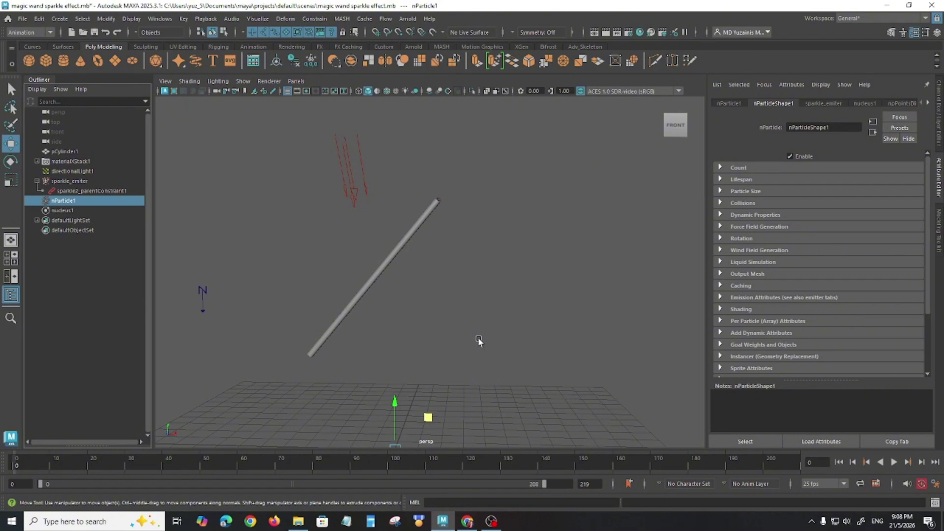
{"action": "scroll", "coordinate": [467, 329], "scroll_direction": "down", "scroll_amount": 2}
{"action": "scroll", "coordinate": [468, 327], "scroll_direction": "down", "scroll_amount": 2}
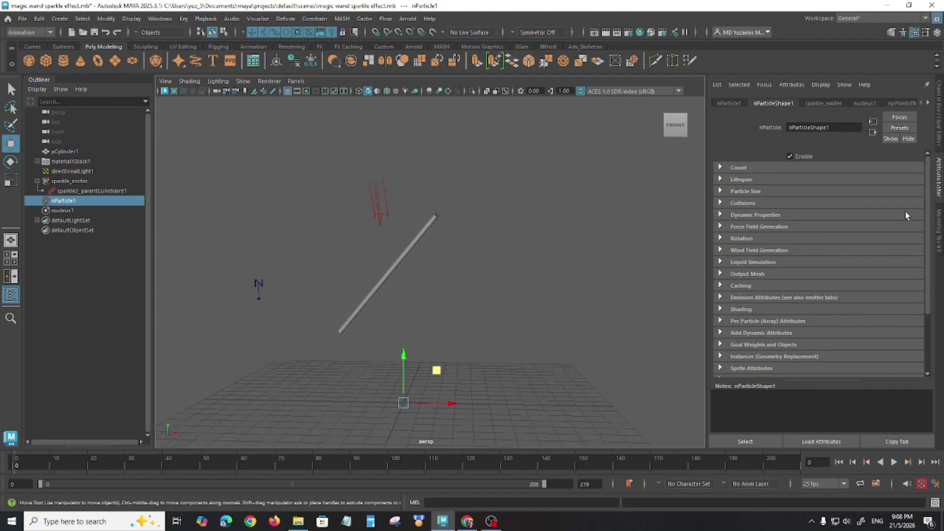
{"action": "left_click", "coordinate": [742, 168]}
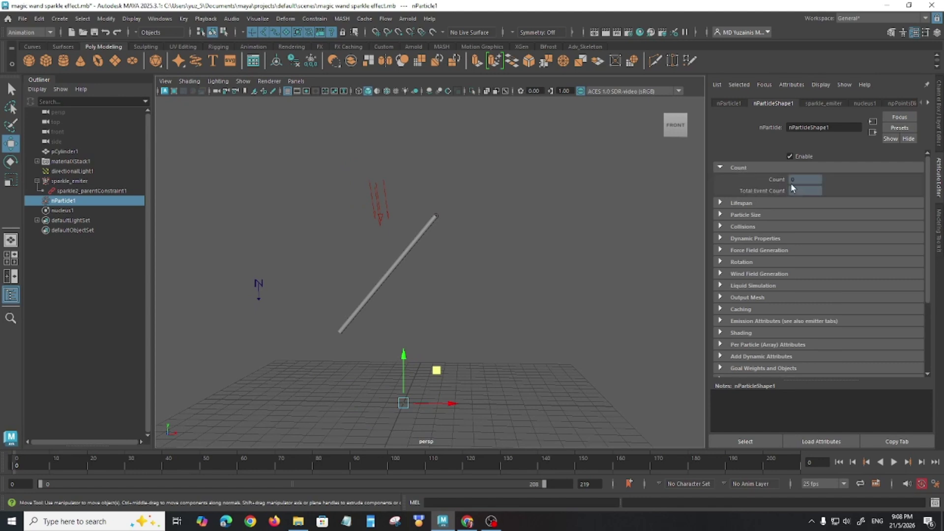
{"action": "left_click", "coordinate": [728, 168]}
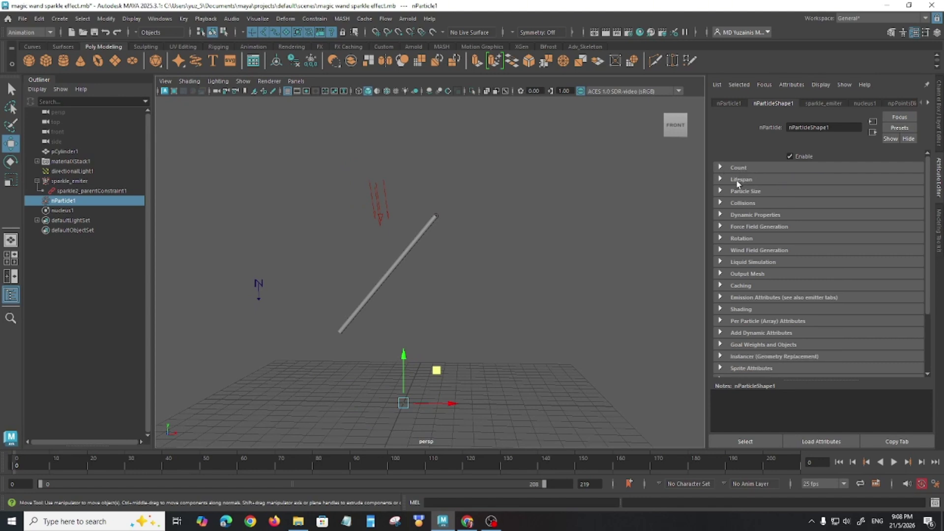
Play the animation to examine how long the particles linger behind the wand, and return to frame 0.
{"action": "left_click", "coordinate": [893, 462]}
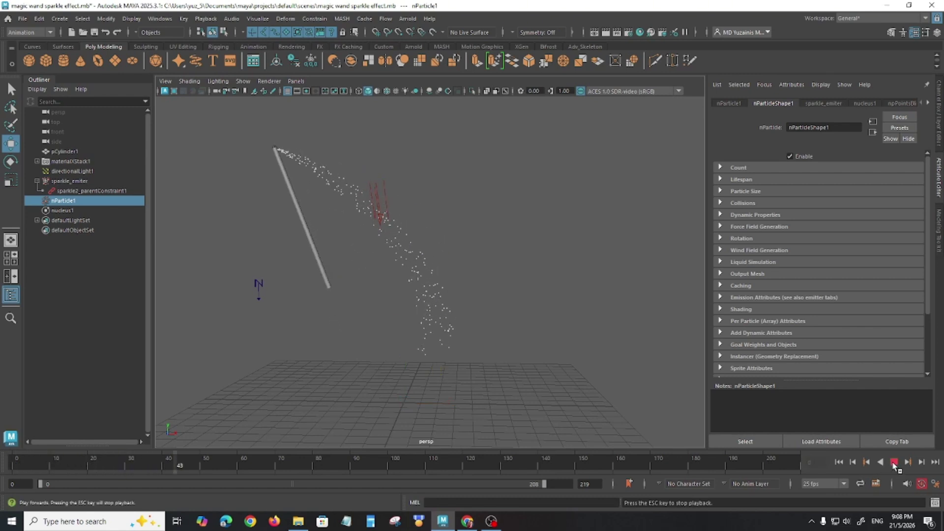
{"action": "left_click", "coordinate": [894, 462]}
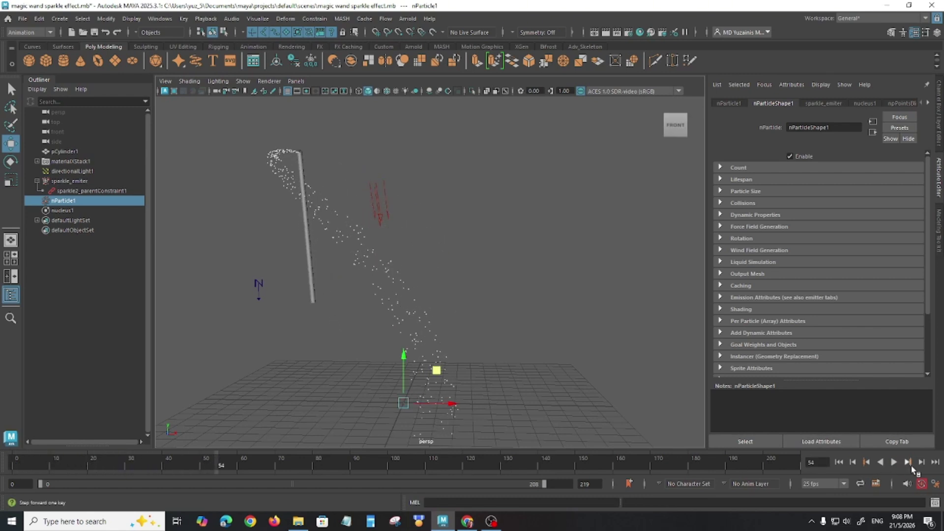
{"action": "left_click", "coordinate": [894, 462]}
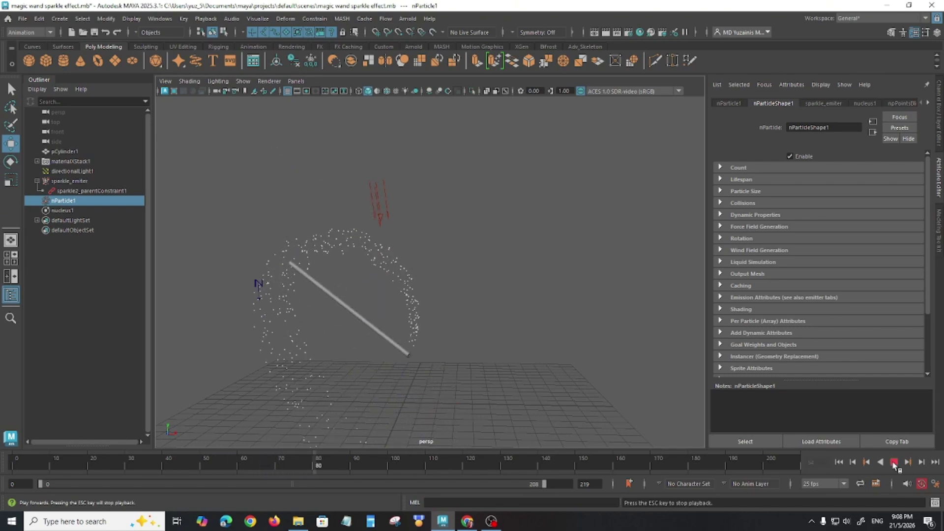
{"action": "left_click", "coordinate": [894, 462]}
{"action": "mouse_move", "coordinate": [500, 332]}
{"action": "left_mouse_down", "text": "alt"}
{"action": "mouse_move", "coordinate": [465, 304]}
{"action": "mouse_move", "coordinate": [439, 346]}
{"action": "mouse_move", "coordinate": [461, 362]}
{"action": "mouse_move", "coordinate": [452, 369]}
{"action": "mouse_move", "coordinate": [488, 333]}
{"action": "left_mouse_up", "text": "alt"}
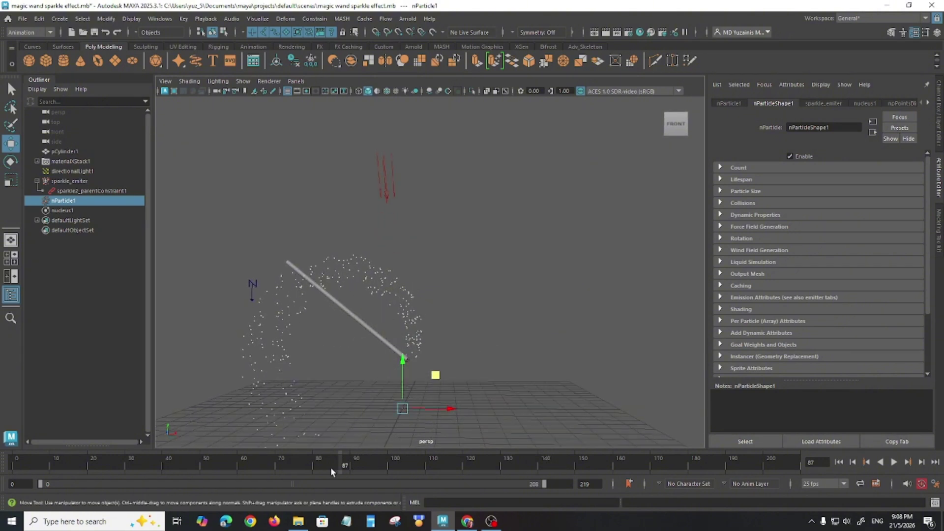
{"action": "key", "text": "alt+v"}
{"action": "key", "text": "alt+shift+v"}
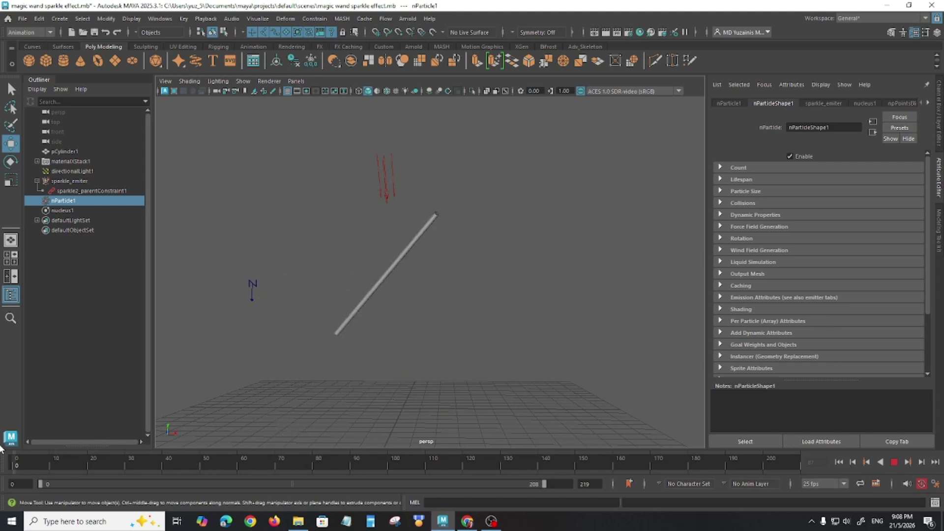
{"action": "key", "text": "alt+v"}
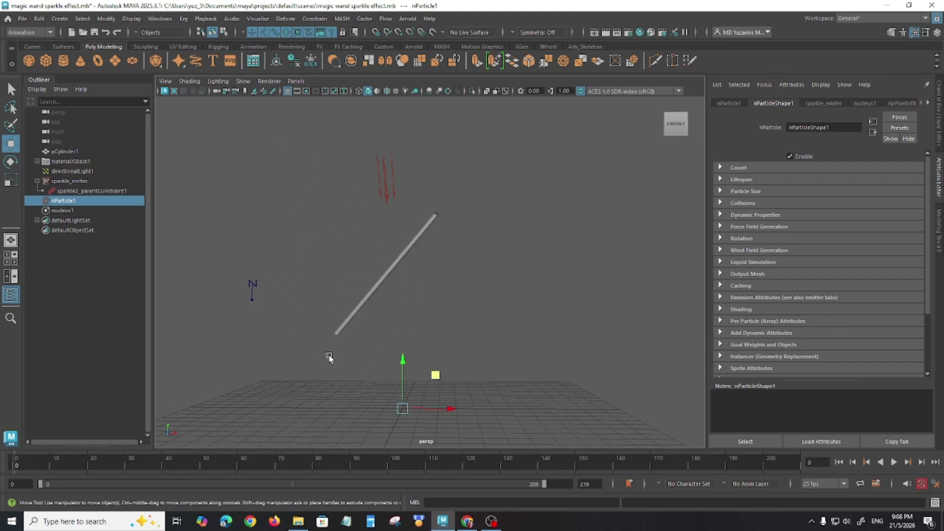
Set the lifespan mode of nParticle1 to Constant.
{"action": "left_click", "coordinate": [752, 181]}
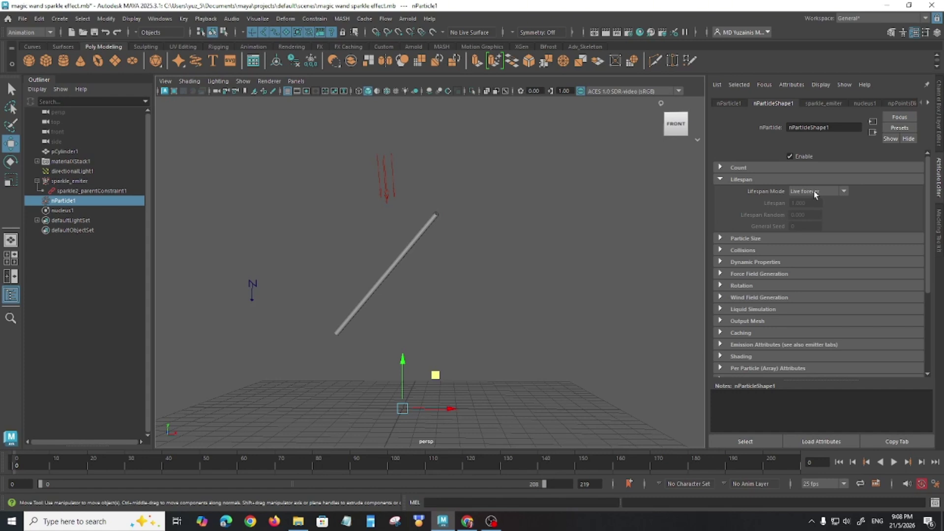
{"action": "left_click", "coordinate": [816, 191]}
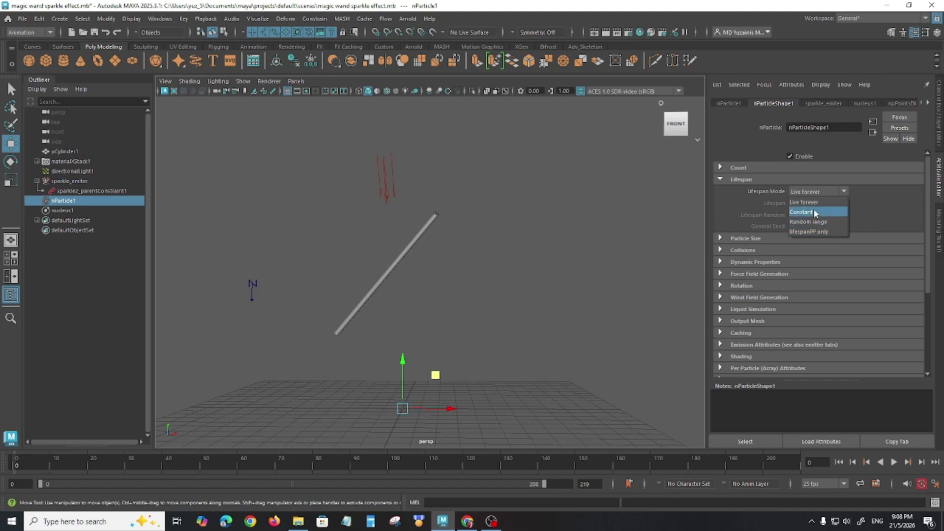
{"action": "left_click", "coordinate": [809, 213]}
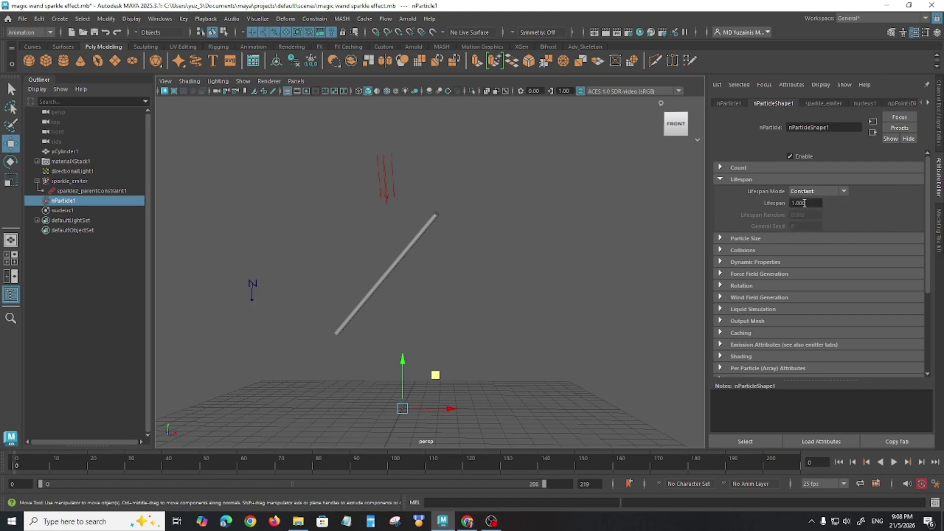
Play the animation twice from frame 0 to check the particle trail with the constant lifespan.
{"action": "right_click_drag", "start_coordinate": [559, 337], "coordinate": [526, 305], "text": "alt"}
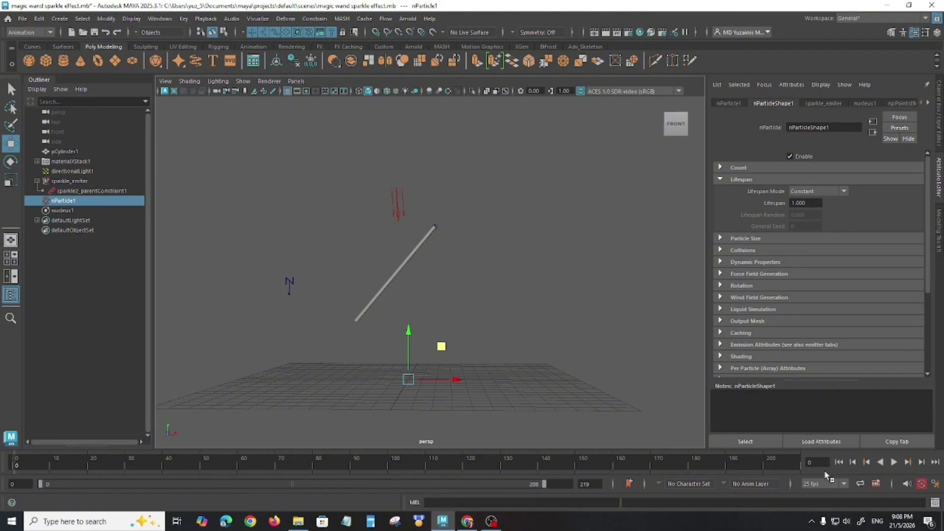
{"action": "left_click", "coordinate": [894, 462]}
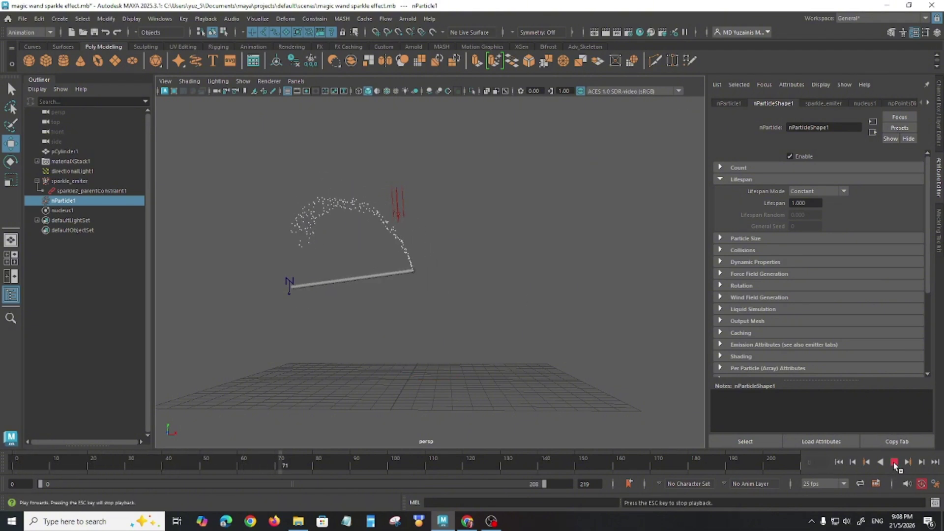
{"action": "left_click", "coordinate": [894, 463]}
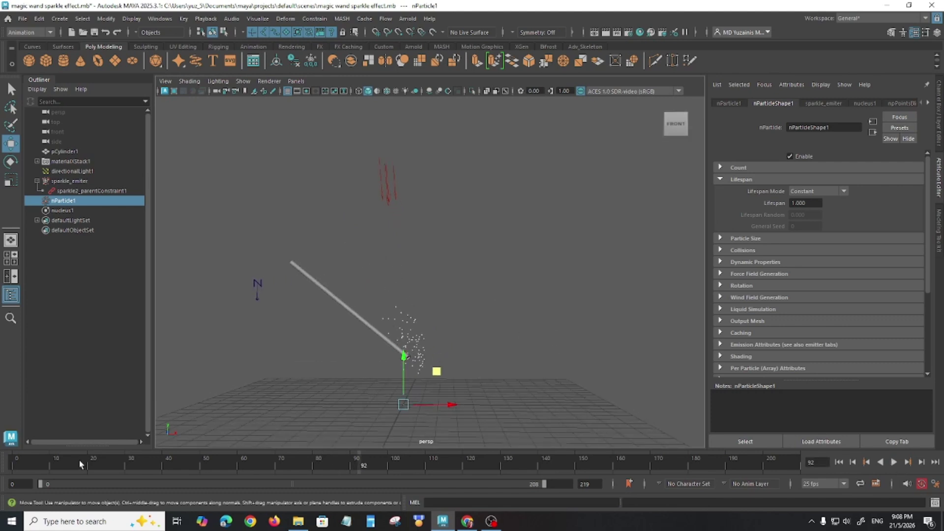
{"action": "left_click_drag", "start_coordinate": [47, 468], "coordinate": [17, 469]}
{"action": "left_click", "coordinate": [894, 462]}
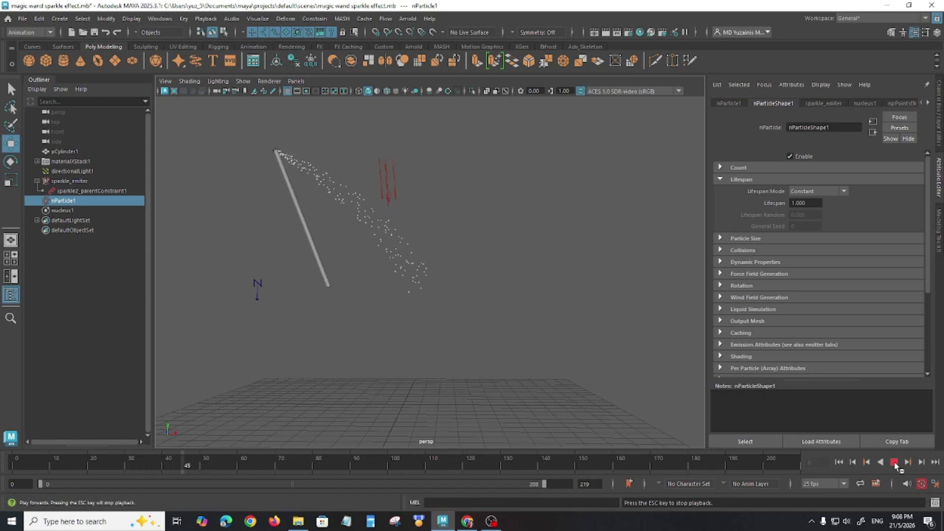
{"action": "left_click", "coordinate": [894, 463]}
Set the particles' lifespan to 1.2 and play the animation to check the trail's length.
{"action": "left_click_drag", "start_coordinate": [814, 205], "coordinate": [756, 208]}
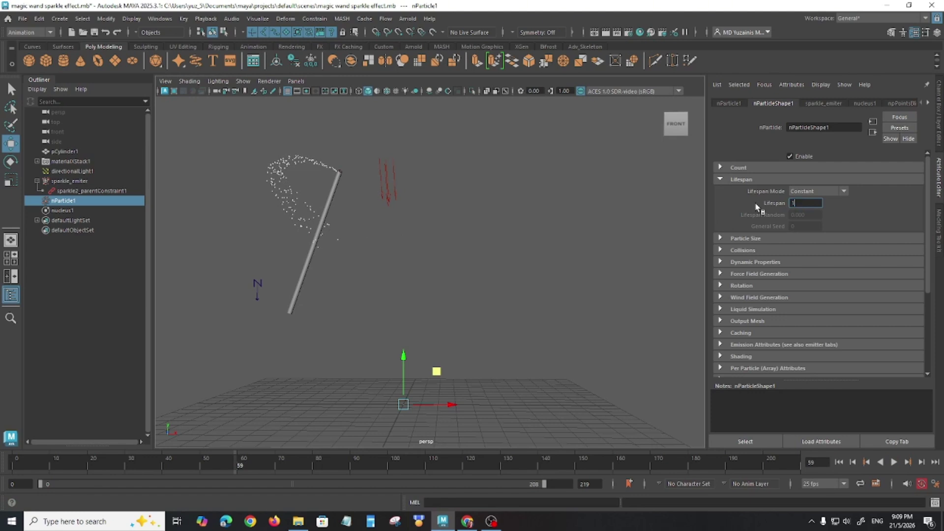
{"action": "key", "text": "Return"}
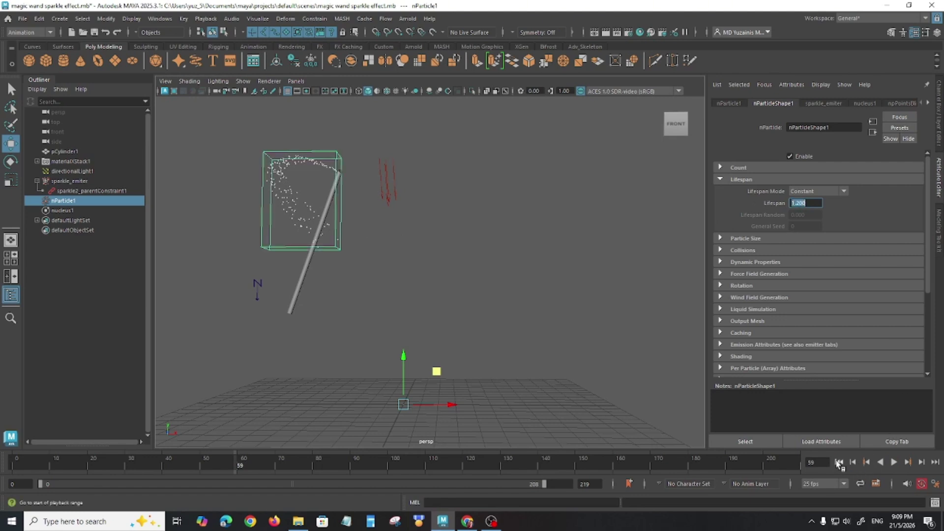
{"action": "left_click", "coordinate": [894, 462]}
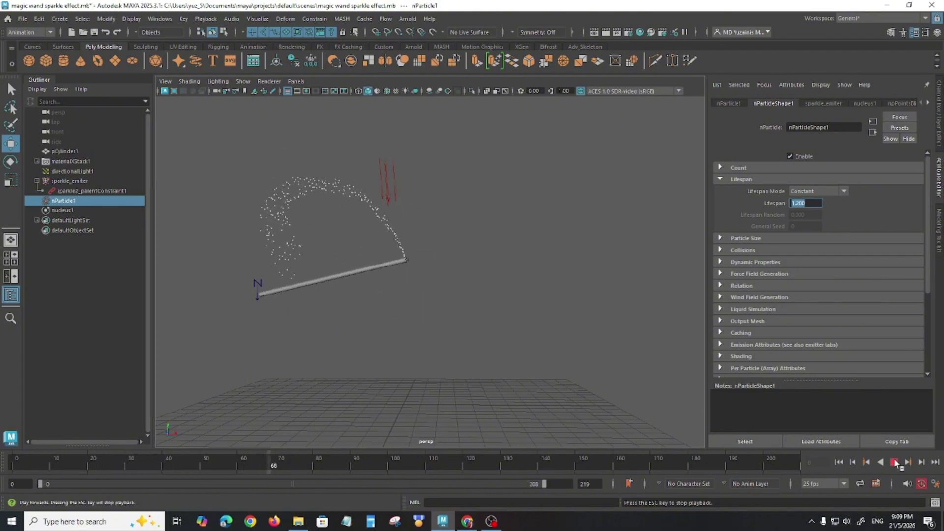
{"action": "left_click", "coordinate": [894, 462]}
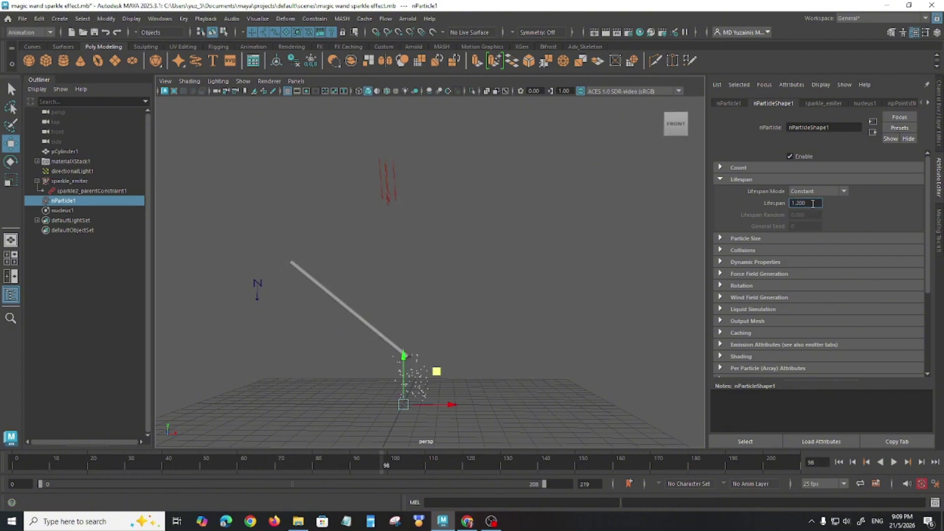
Set the particles' lifespan to 1.5, play the animation from the start to check the trail, and return to frame 0.
{"action": "left_click_drag", "start_coordinate": [812, 203], "coordinate": [743, 204]}
{"action": "type", "text": "1.5"}
{"action": "key", "text": "Return"}
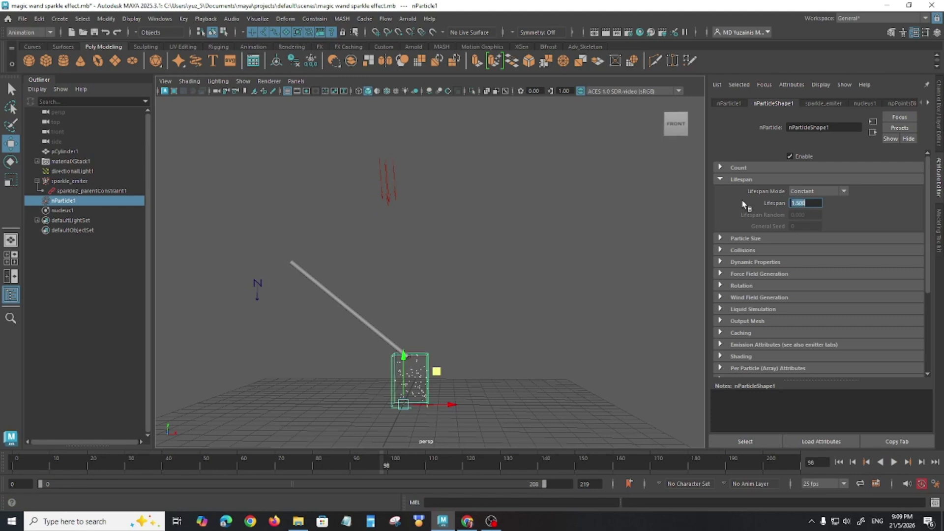
{"action": "left_click", "coordinate": [839, 462]}
{"action": "left_click", "coordinate": [894, 463]}
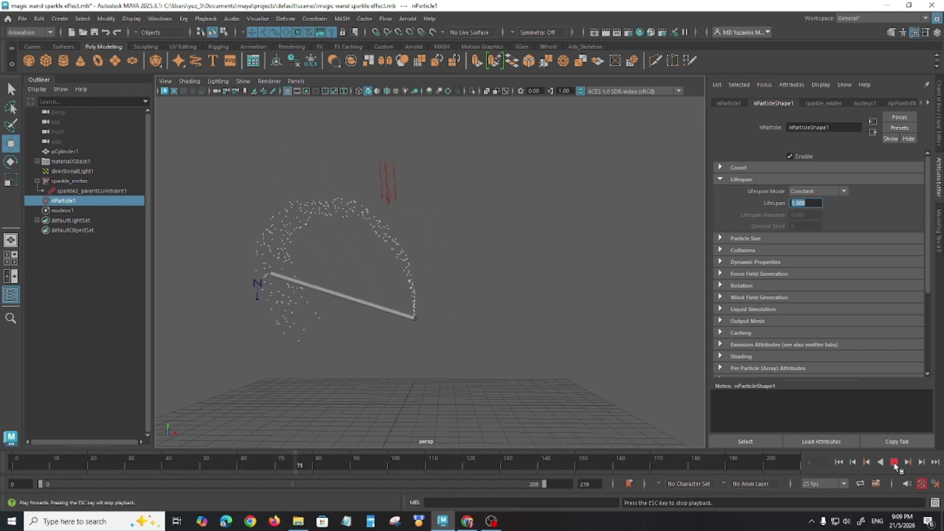
{"action": "left_click", "coordinate": [894, 462]}
{"action": "left_click", "coordinate": [840, 464]}
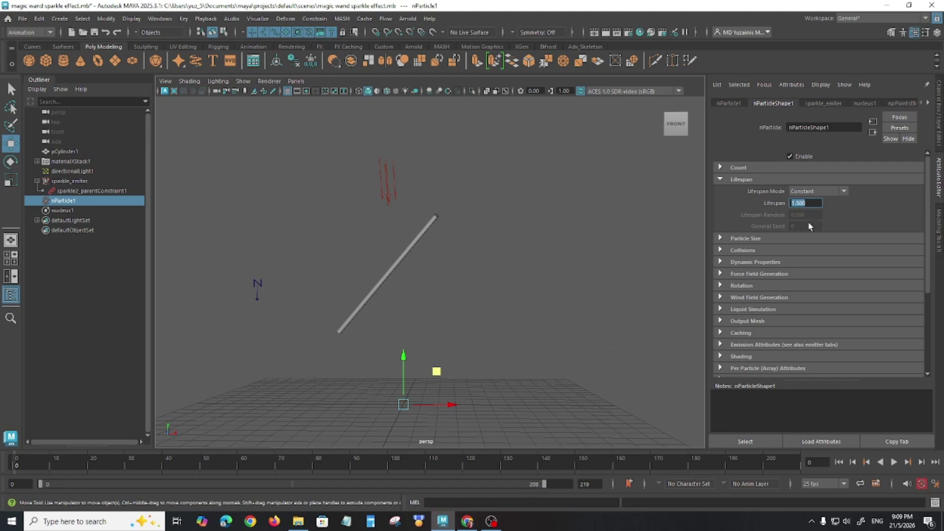
{"action": "left_click", "coordinate": [739, 180]}
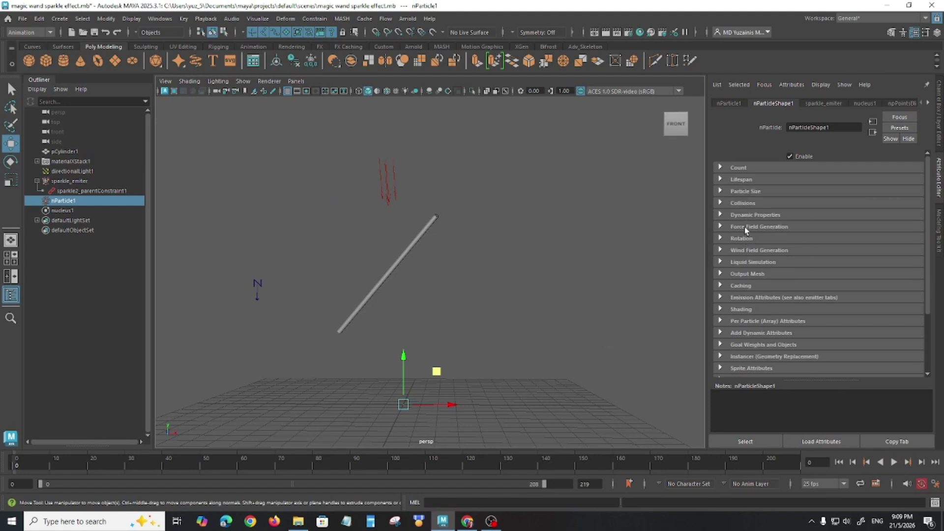
Play the animation from the start and stop at frame 35, with the particle trail following the wand's swing.
{"action": "left_click", "coordinate": [751, 192]}
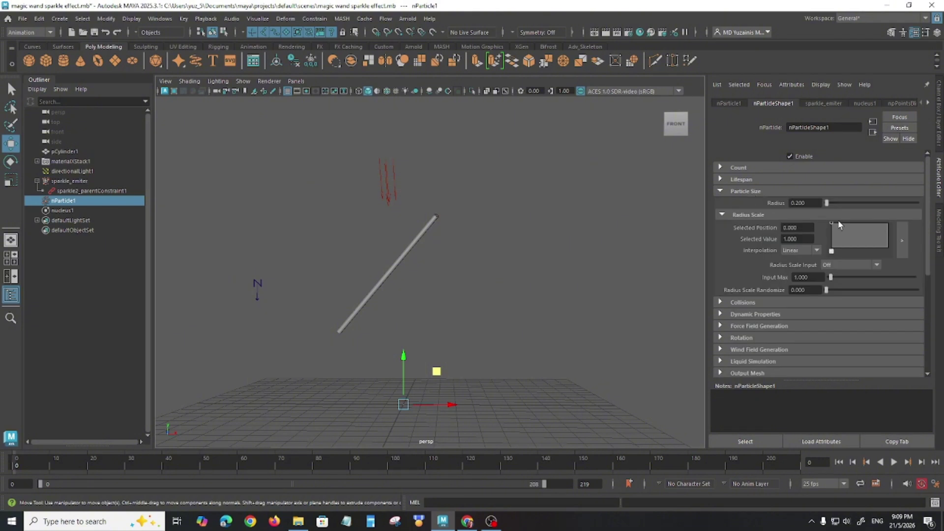
{"action": "left_click", "coordinate": [894, 463]}
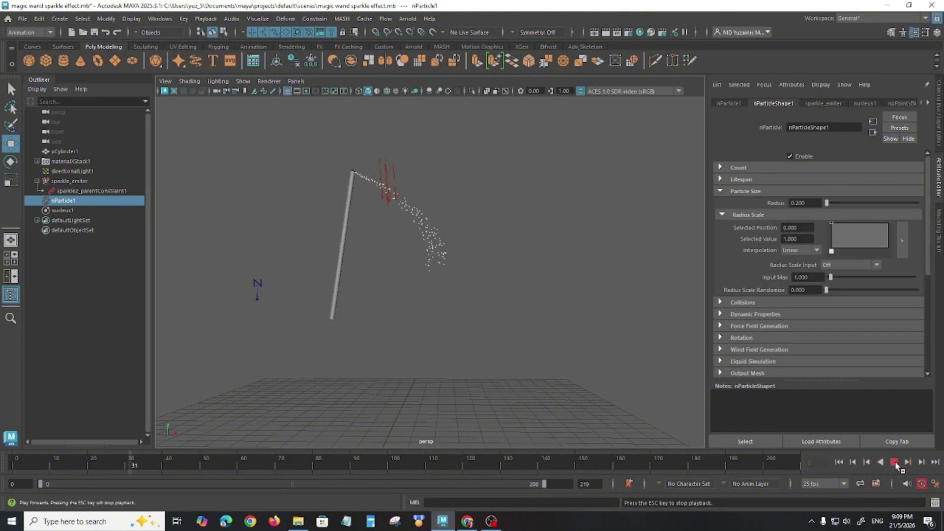
{"action": "left_click", "coordinate": [894, 462]}
Try a larger radius of about 9.2 for the nParticle1 particles and undo the change.
{"action": "left_click_drag", "start_coordinate": [828, 203], "coordinate": [849, 206]}
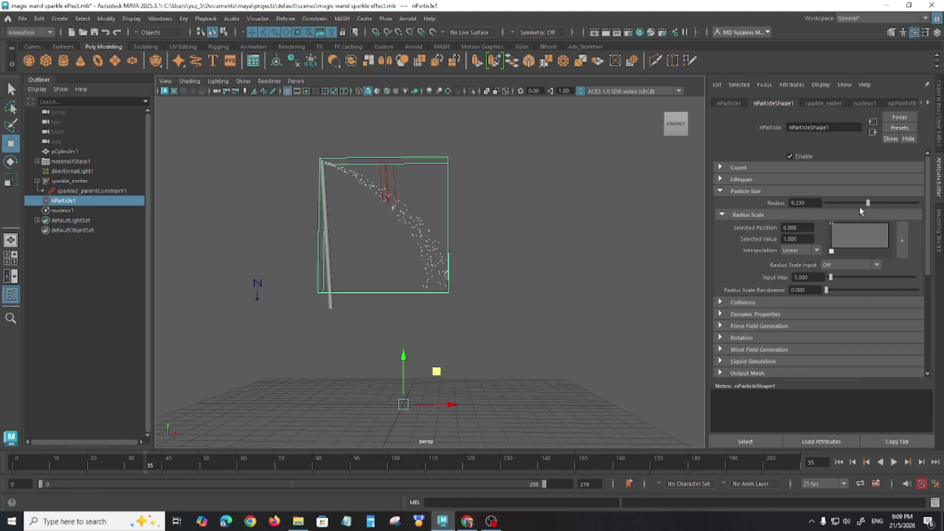
{"action": "key", "text": "ctrl+z"}
{"action": "left_click", "coordinate": [548, 339]}
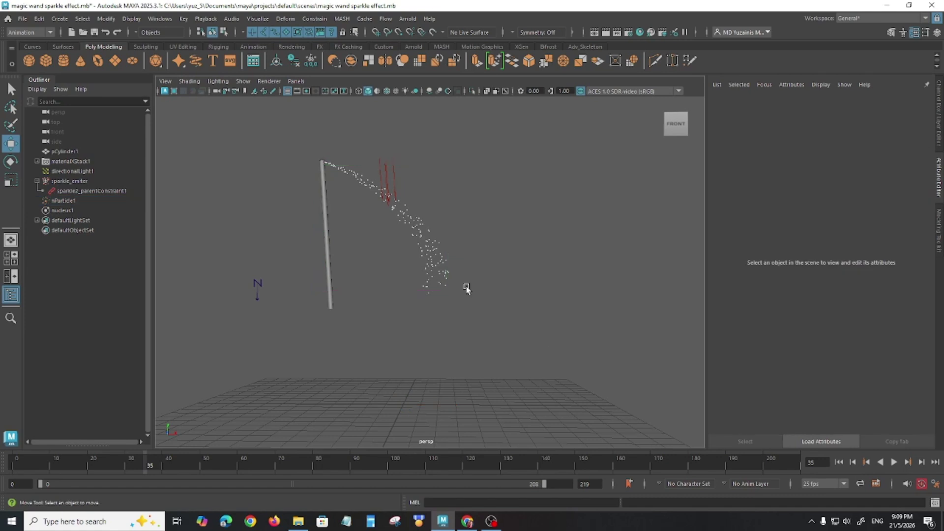
{"action": "left_click", "coordinate": [61, 201]}
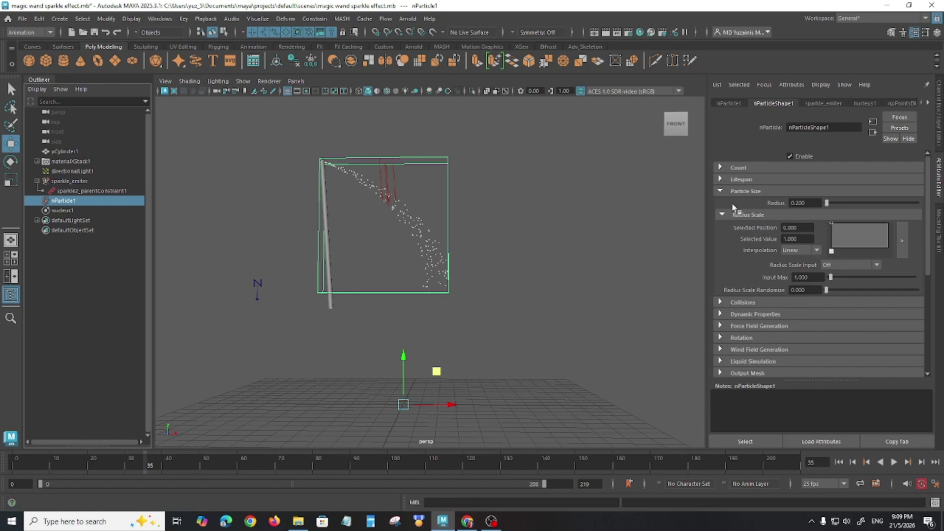
{"action": "left_click", "coordinate": [720, 191]}
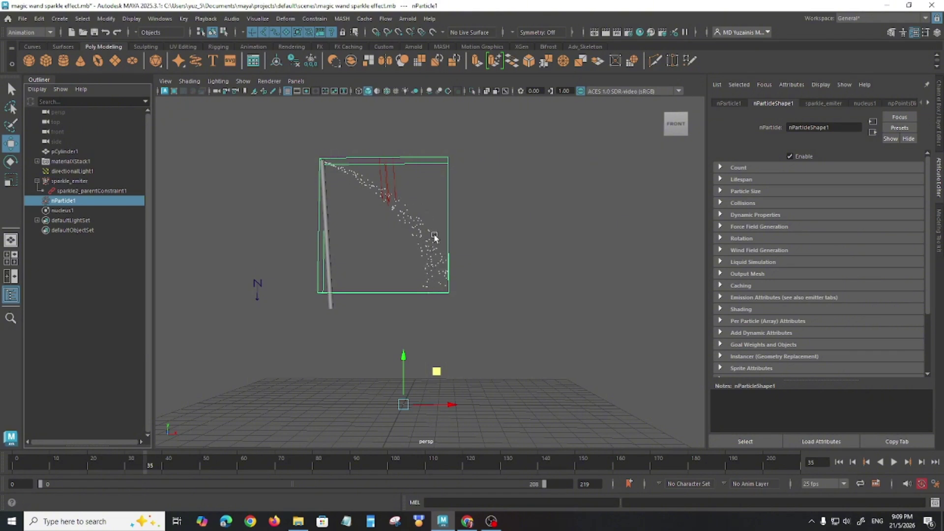
Render frame 35 with Arnold to check how the point particles look, and close the render view.
{"action": "left_click", "coordinate": [409, 19]}
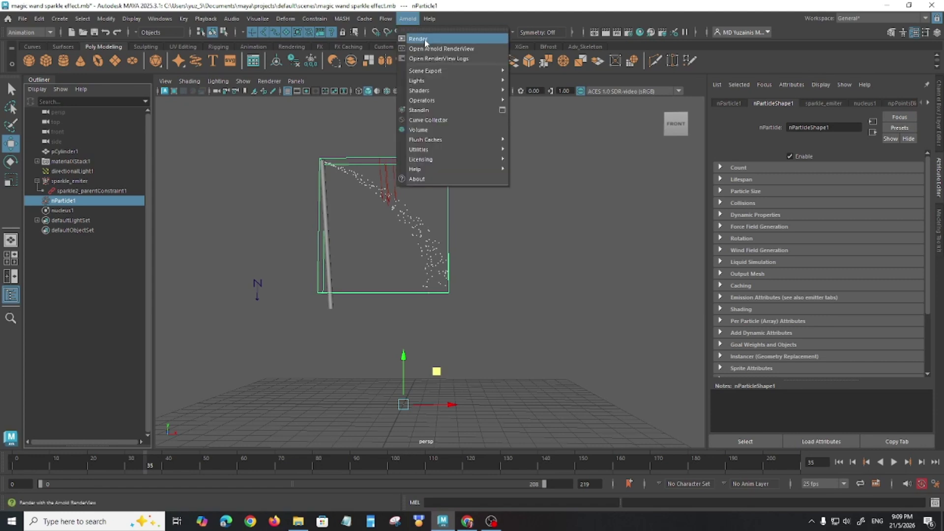
{"action": "left_click", "coordinate": [423, 40]}
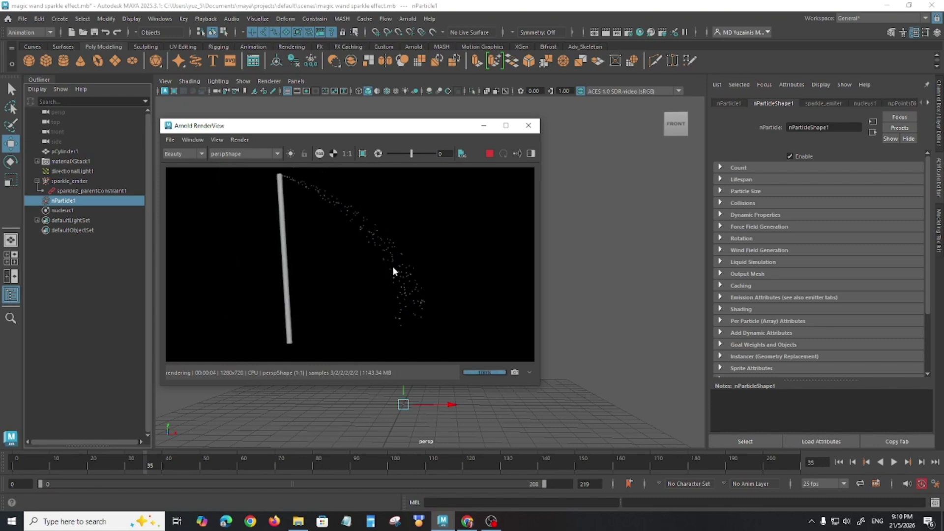
{"action": "left_click", "coordinate": [530, 127]}
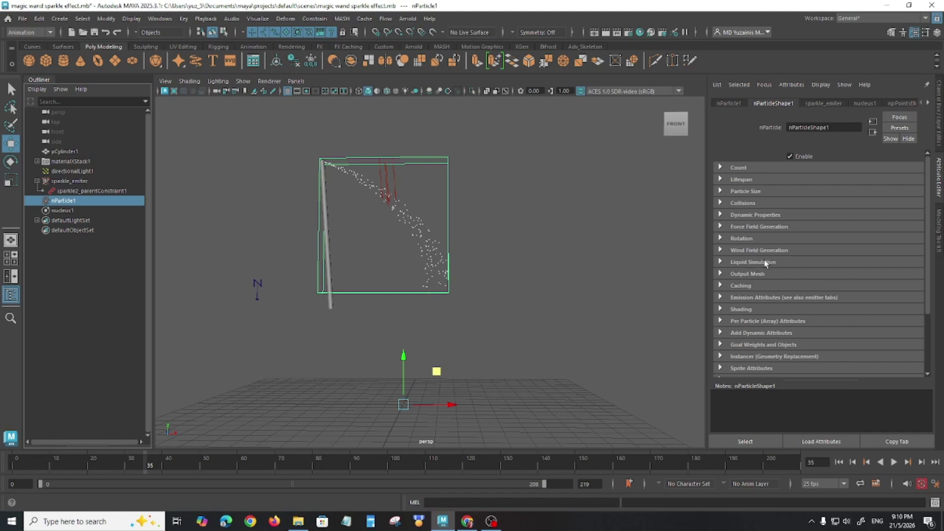
Set the particle render type of nParticle1 to Sprites, check the trail unselected, and reselect nParticle1.
{"action": "left_click", "coordinate": [743, 309]}
{"action": "scroll", "coordinate": [747, 340], "scroll_direction": "down", "scroll_amount": 3}
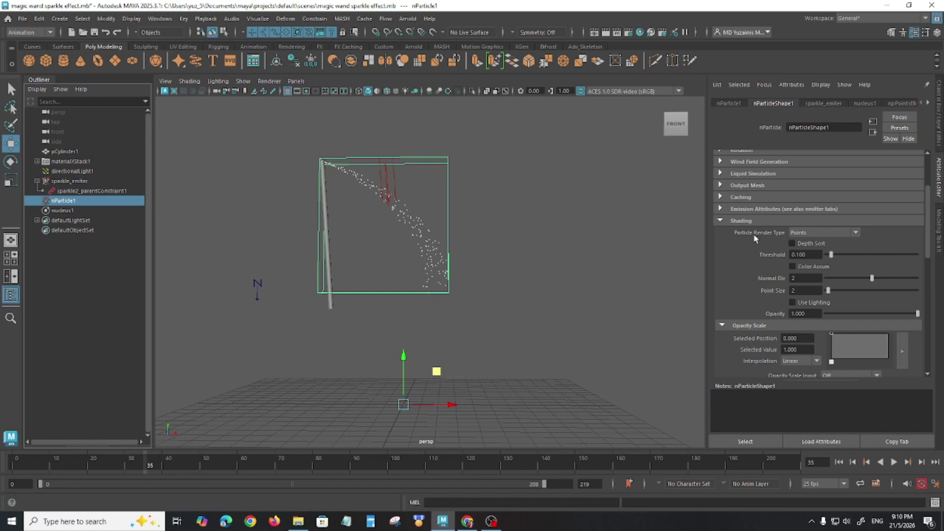
{"action": "left_click", "coordinate": [820, 233]}
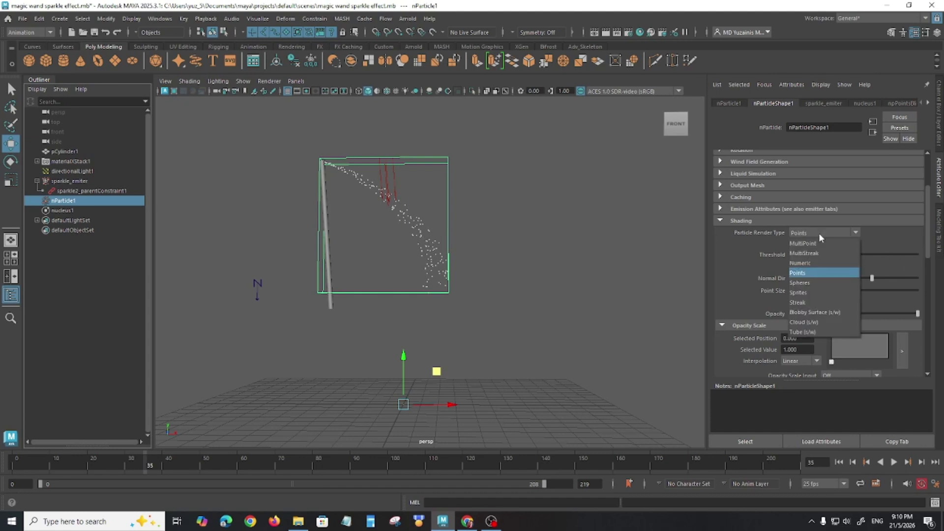
{"action": "left_click", "coordinate": [799, 293]}
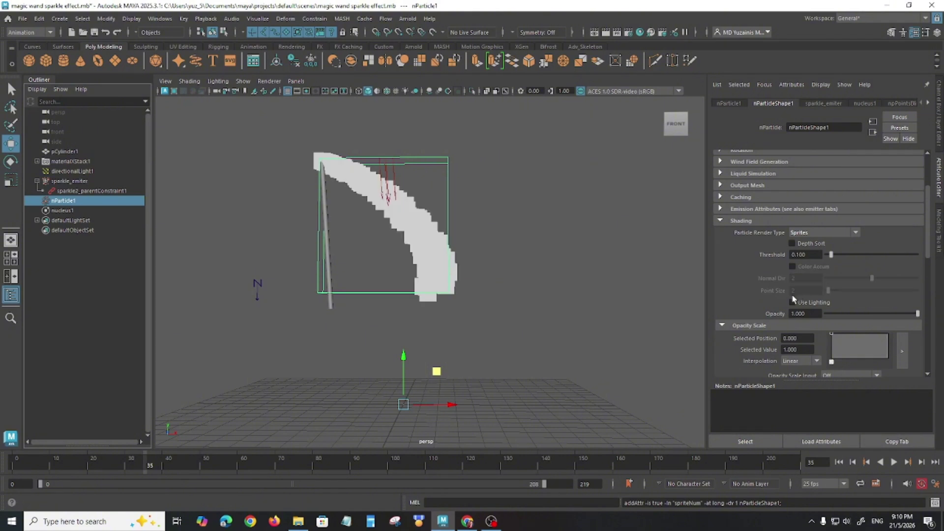
{"action": "left_click", "coordinate": [425, 264]}
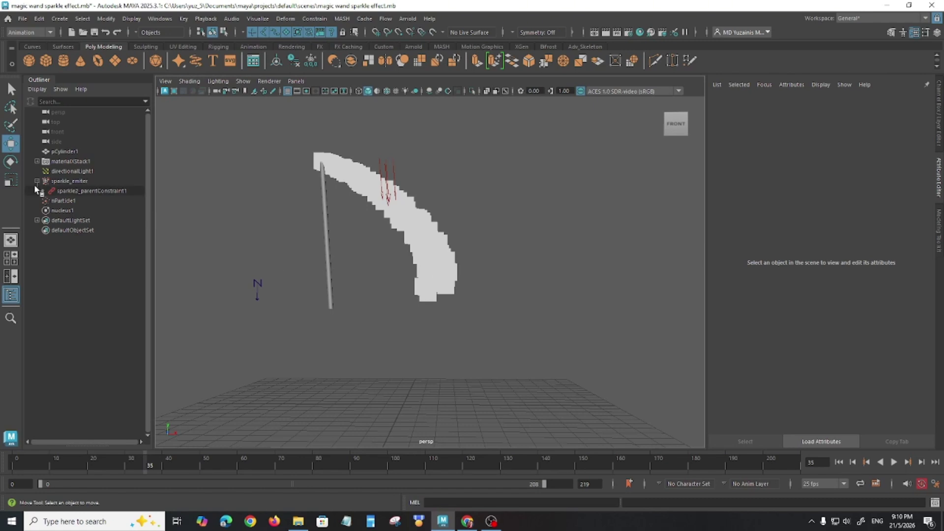
{"action": "left_click", "coordinate": [62, 201]}
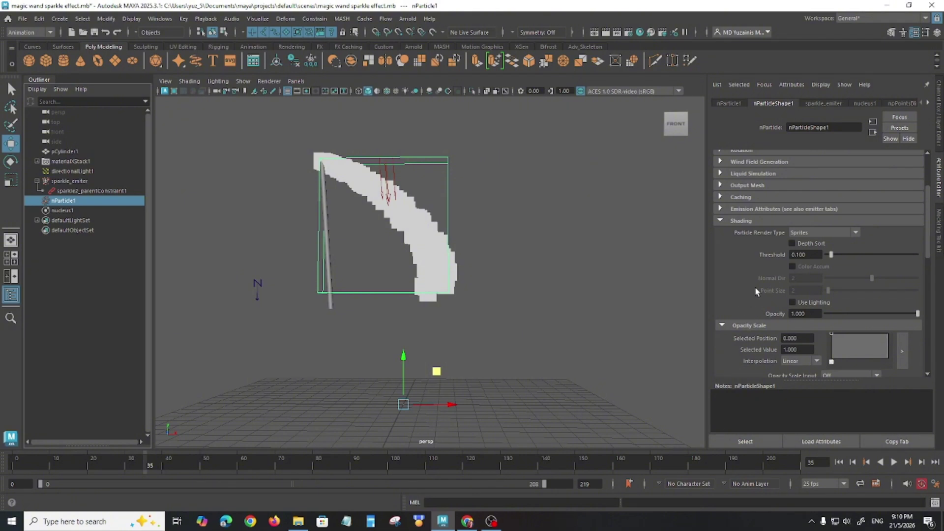
Examine nParticle1's opacity, color, incandescence and sprite attributes.
{"action": "scroll", "coordinate": [757, 290], "scroll_direction": "down", "scroll_amount": 2}
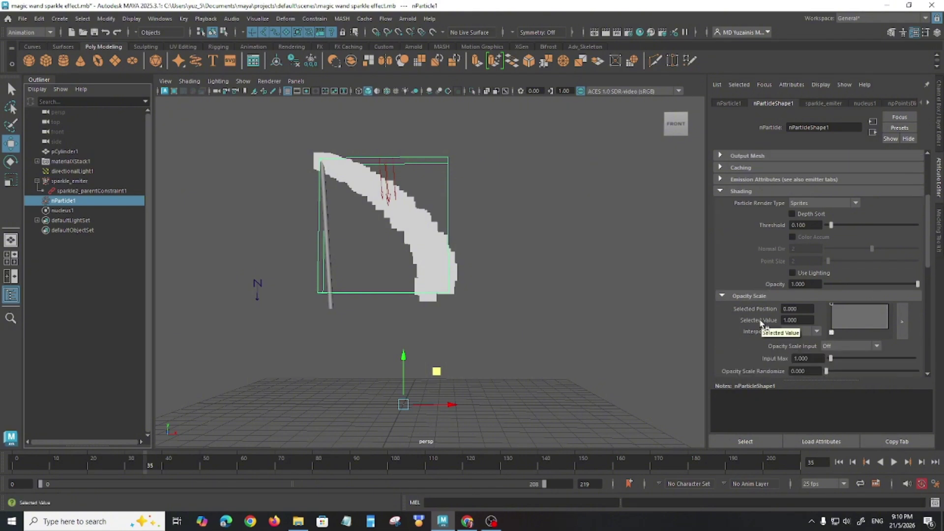
{"action": "scroll", "coordinate": [761, 324], "scroll_direction": "down", "scroll_amount": 2}
{"action": "scroll", "coordinate": [764, 332], "scroll_direction": "up", "scroll_amount": 2}
{"action": "scroll", "coordinate": [765, 330], "scroll_direction": "down", "scroll_amount": 2}
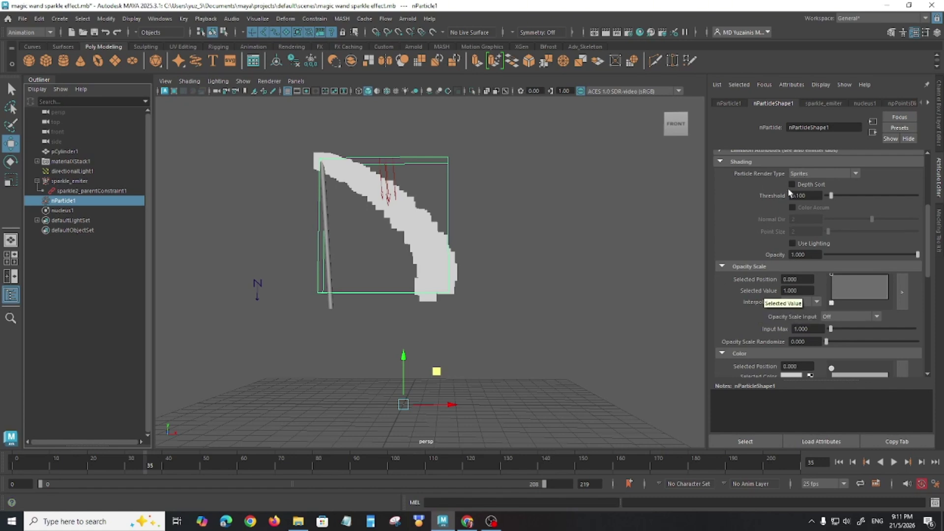
{"action": "scroll", "coordinate": [752, 309], "scroll_direction": "down", "scroll_amount": 10}
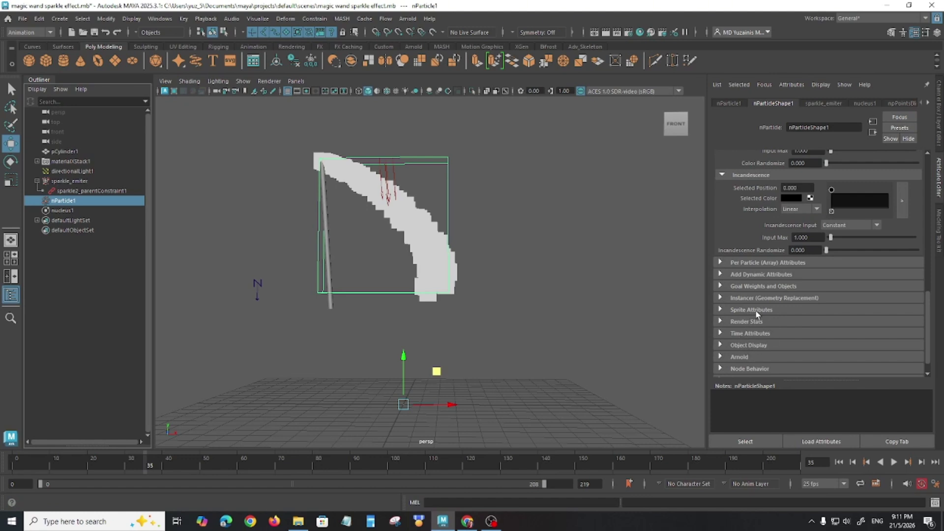
{"action": "left_click", "coordinate": [755, 310]}
{"action": "scroll", "coordinate": [756, 332], "scroll_direction": "down", "scroll_amount": 2}
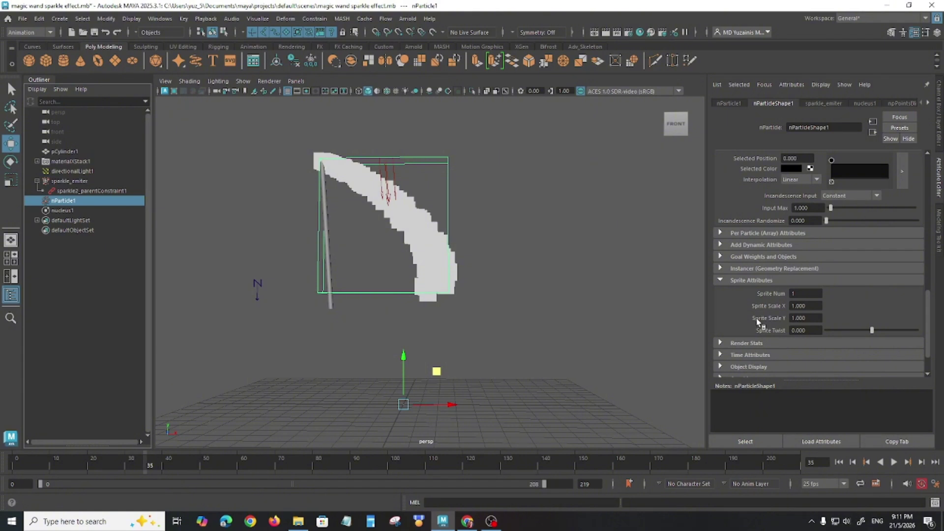
{"action": "scroll", "coordinate": [755, 317], "scroll_direction": "up", "scroll_amount": 6}
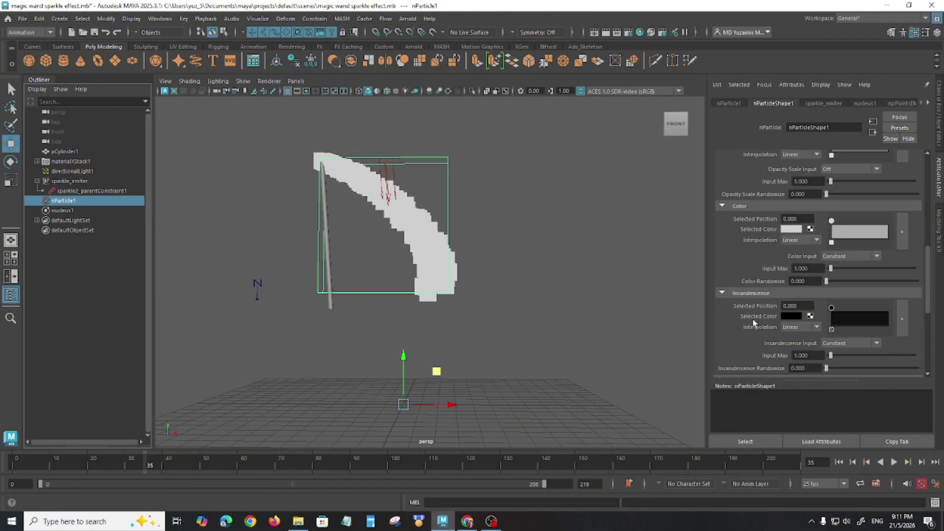
{"action": "scroll", "coordinate": [757, 327], "scroll_direction": "up", "scroll_amount": 2}
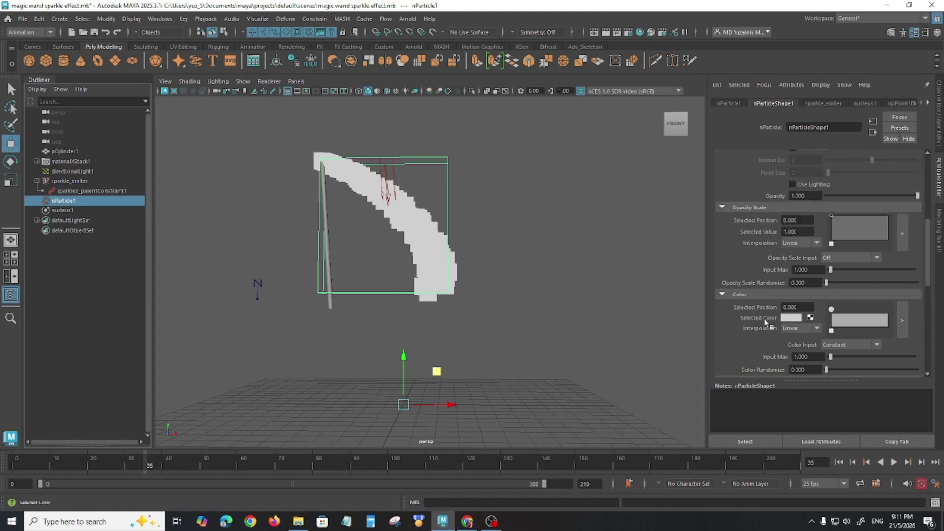
{"action": "scroll", "coordinate": [775, 317], "scroll_direction": "up", "scroll_amount": 4}
{"action": "scroll", "coordinate": [779, 320], "scroll_direction": "down", "scroll_amount": 4}
{"action": "scroll", "coordinate": [776, 324], "scroll_direction": "down", "scroll_amount": 5}
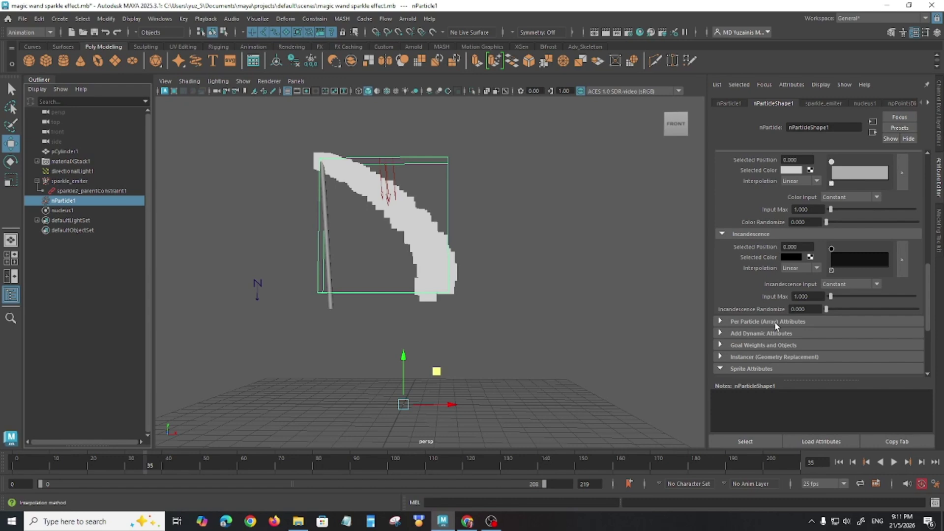
{"action": "scroll", "coordinate": [776, 326], "scroll_direction": "up", "scroll_amount": 1}
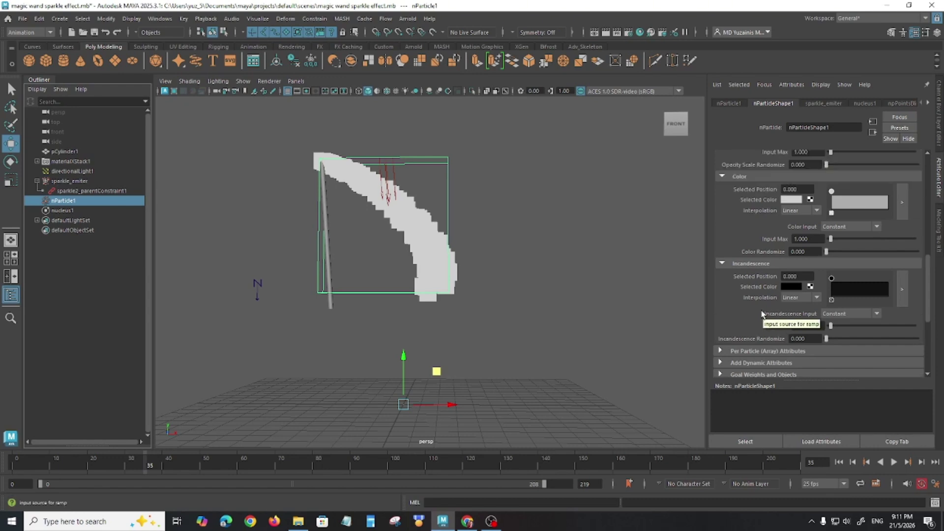
{"action": "scroll", "coordinate": [762, 314], "scroll_direction": "up", "scroll_amount": 8}
{"action": "scroll", "coordinate": [761, 314], "scroll_direction": "up", "scroll_amount": 1}
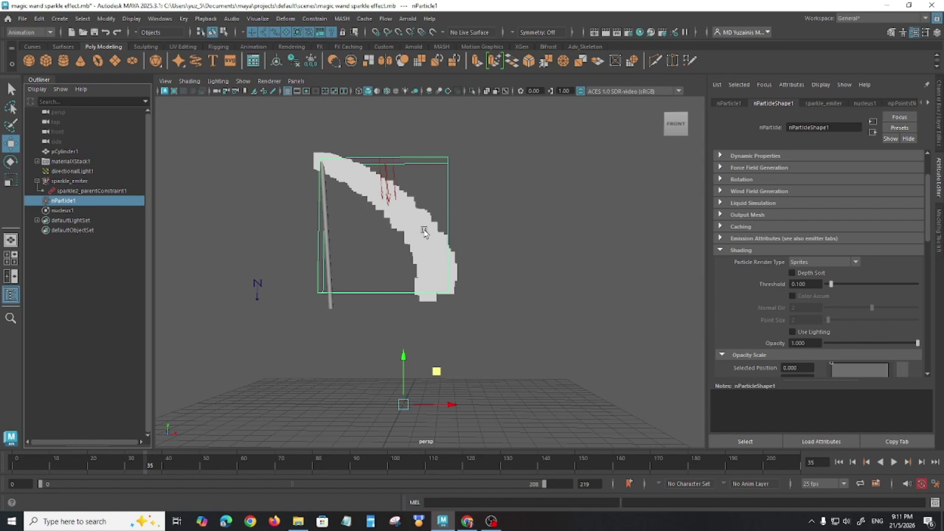
Render the frame with Arnold to check the sprite particles, and close the render view.
{"action": "left_click", "coordinate": [548, 46]}
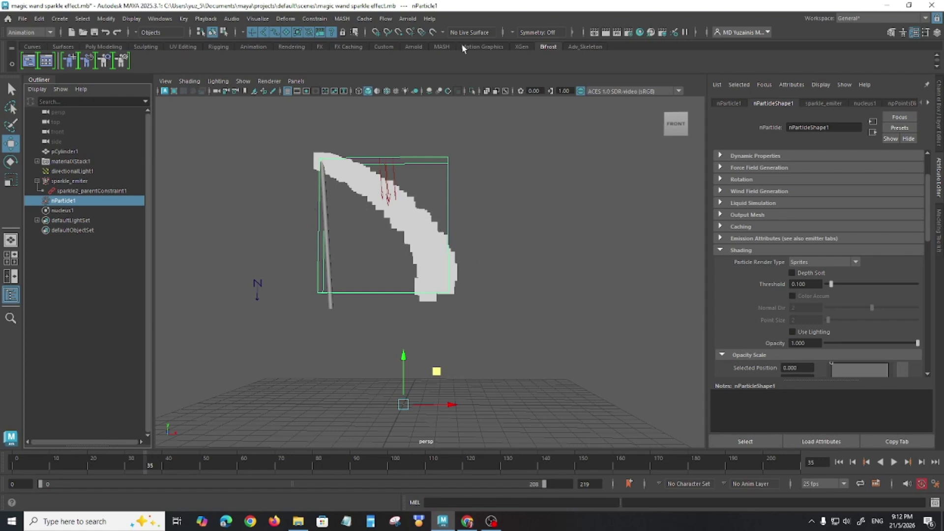
{"action": "left_click", "coordinate": [408, 18]}
{"action": "left_click", "coordinate": [418, 38]}
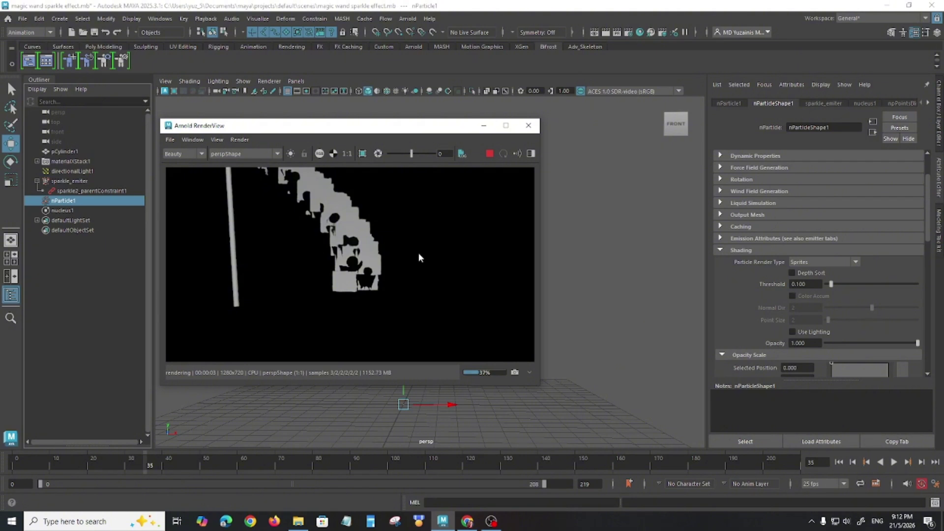
{"action": "scroll", "coordinate": [418, 264], "scroll_direction": "down", "scroll_amount": 3}
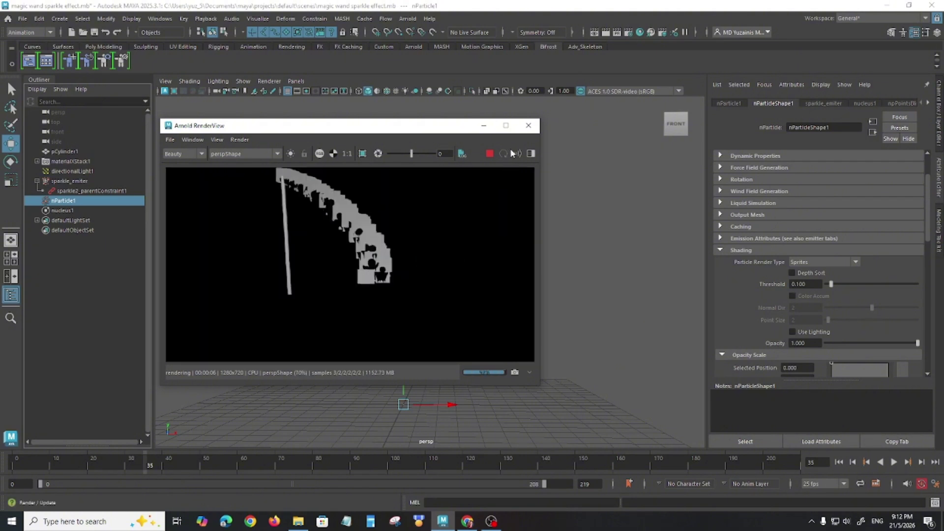
{"action": "left_click", "coordinate": [528, 126]}
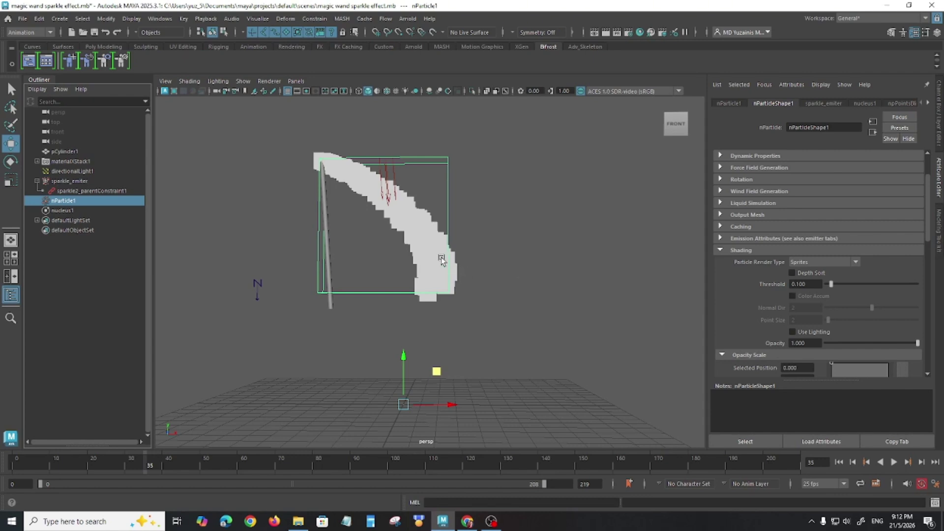
Open the Hypershade with nothing selected and delete the existing aiStandardSurface1 material.
{"action": "left_click", "coordinate": [237, 269]}
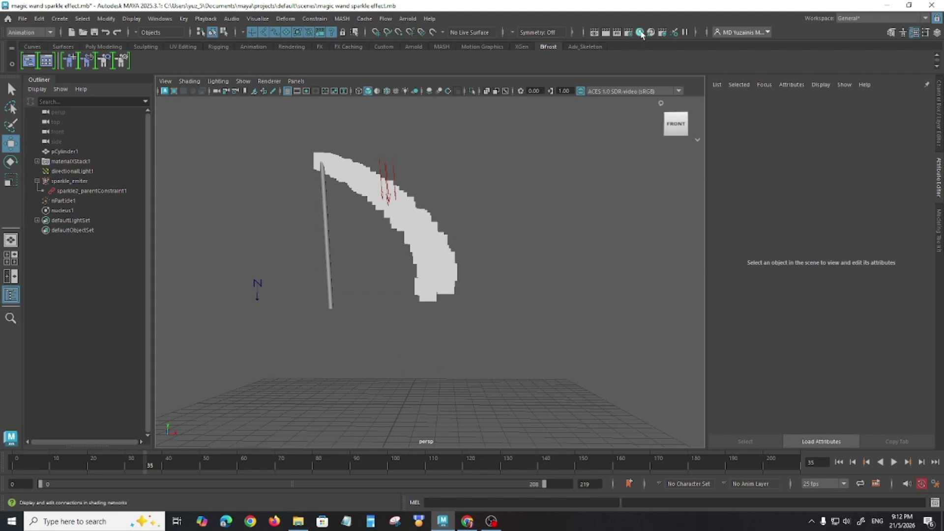
{"action": "left_click", "coordinate": [640, 32]}
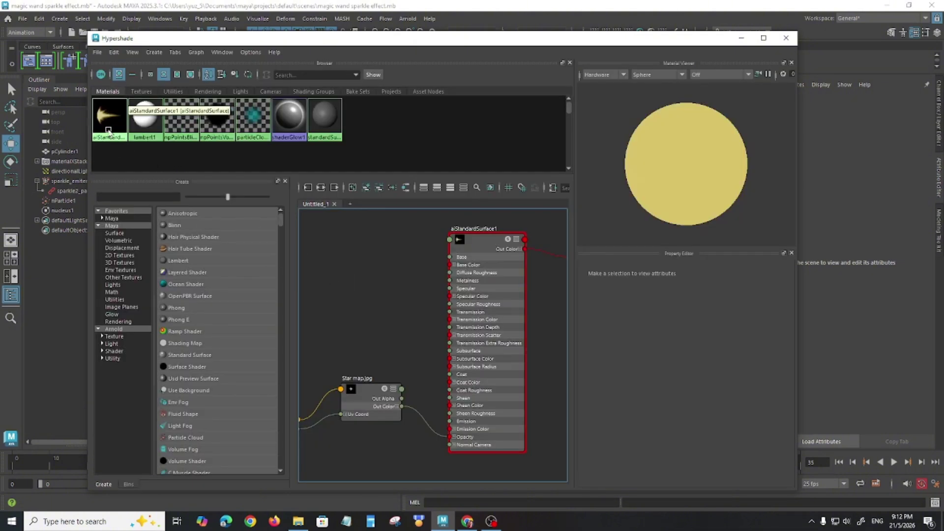
{"action": "left_click", "coordinate": [108, 129]}
{"action": "key", "text": "Delete"}
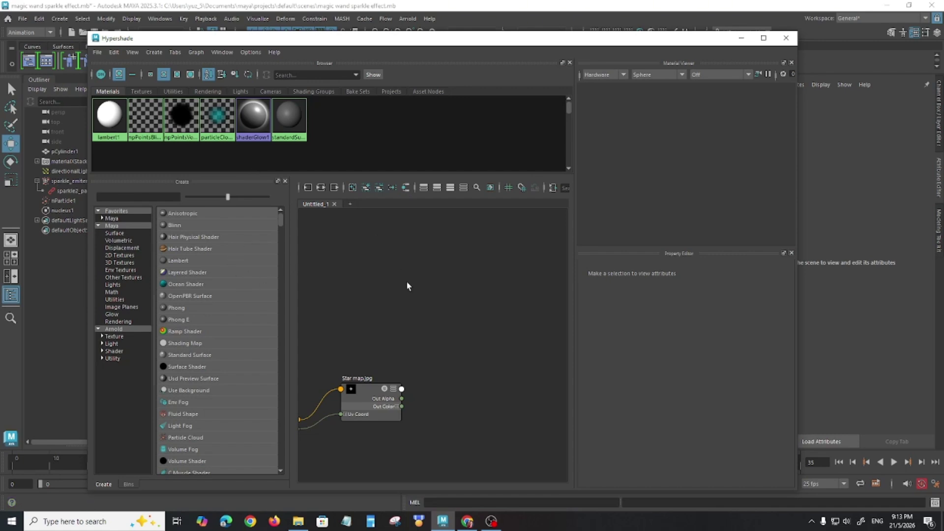
Create an Arnold aiStandardSurface shader and rename it sparkle_mat.
{"action": "left_click", "coordinate": [112, 351]}
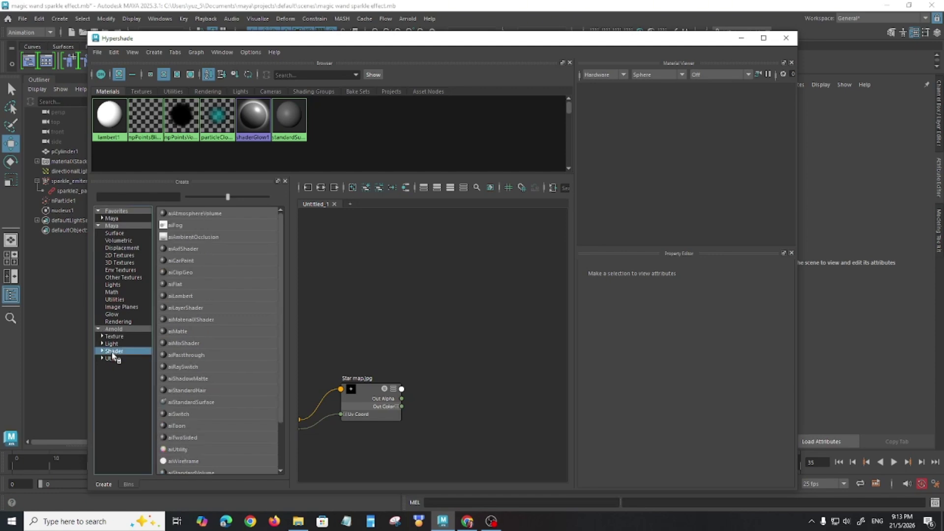
{"action": "left_click", "coordinate": [102, 351]}
{"action": "left_click", "coordinate": [120, 367]}
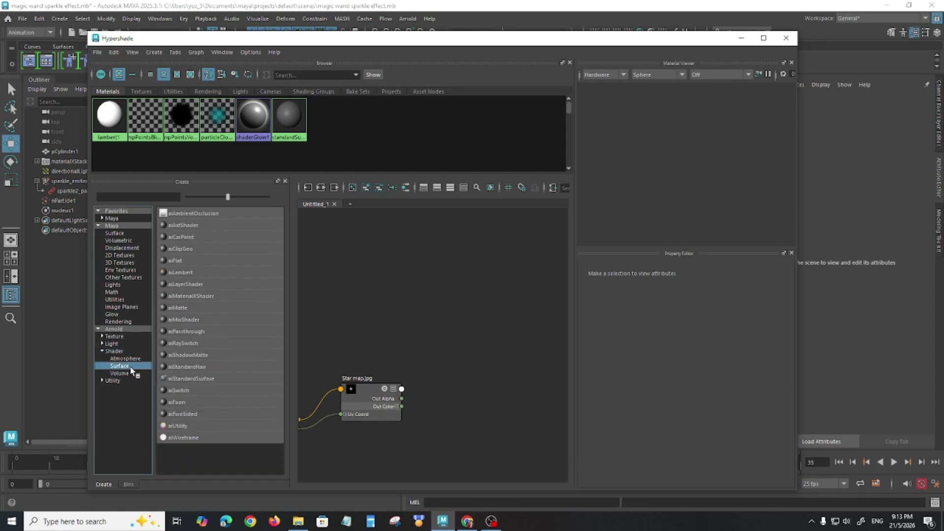
{"action": "left_click", "coordinate": [199, 379]}
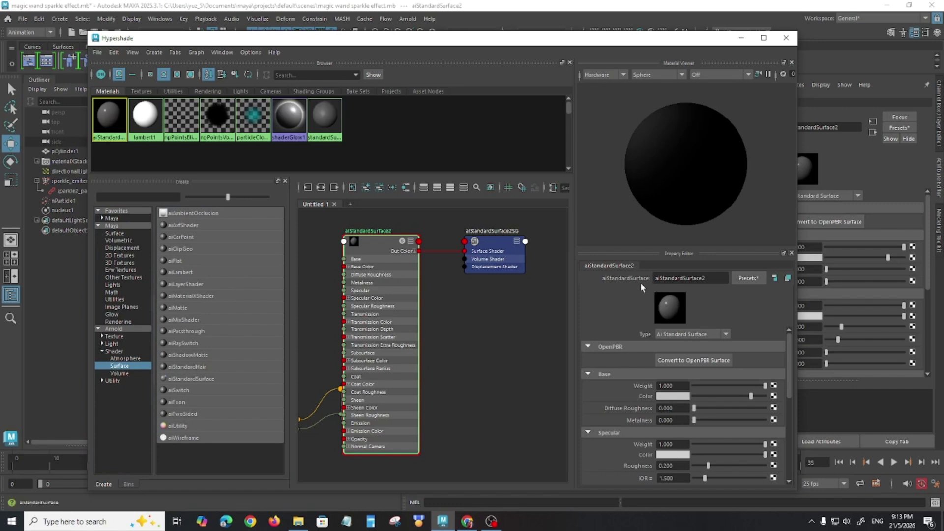
{"action": "double_click", "coordinate": [713, 279]}
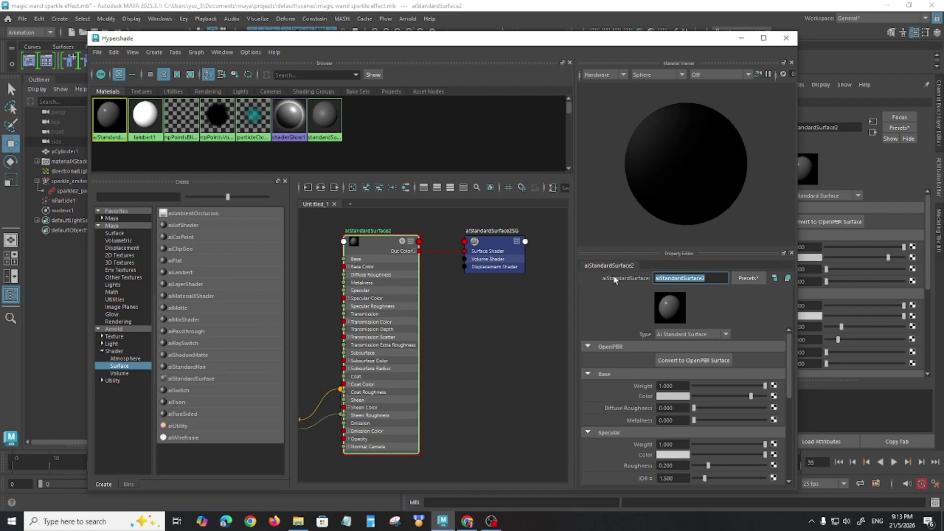
{"action": "type", "text": "s"}
{"action": "type", "text": "parkle_mat"}
{"action": "key", "text": "Return"}
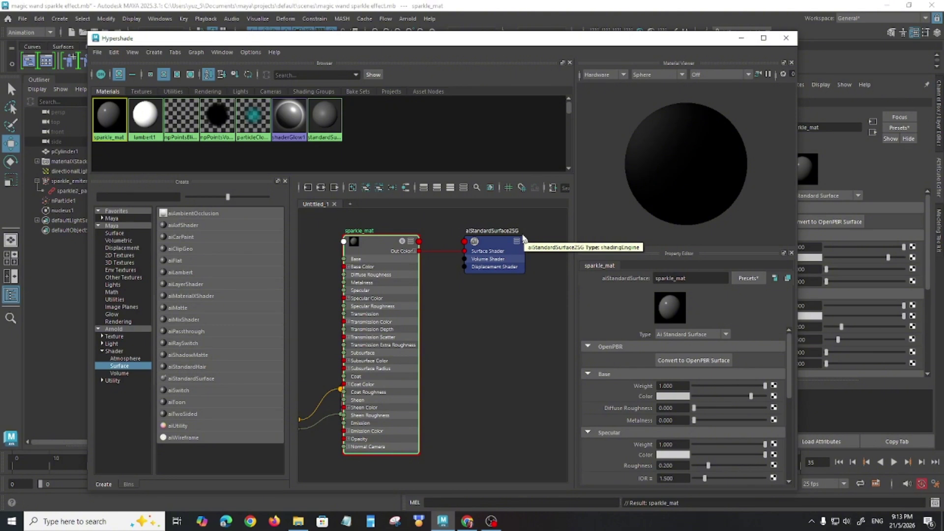
Assign sparkle_mat to nParticle1.
{"action": "left_click_drag", "start_coordinate": [306, 42], "coordinate": [694, 94]}
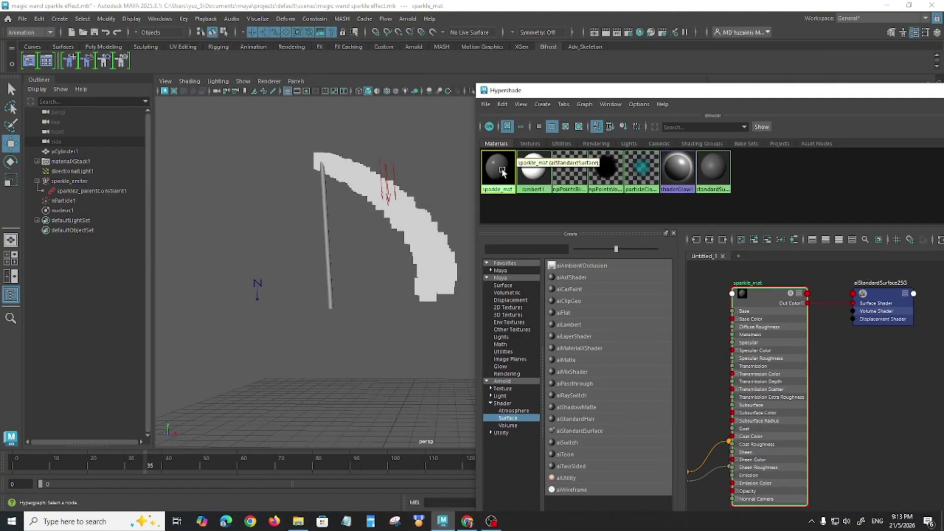
{"action": "middle_click_drag", "start_coordinate": [502, 168], "coordinate": [428, 270]}
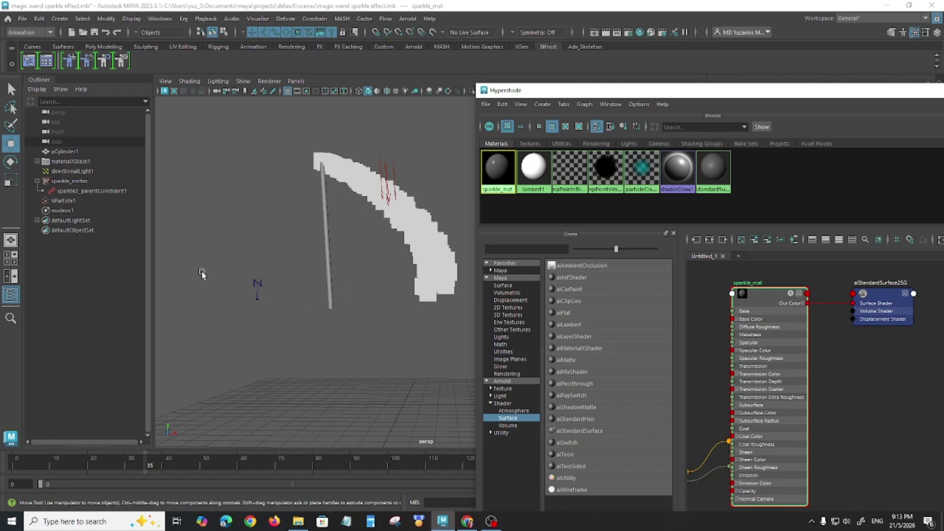
{"action": "left_click", "coordinate": [67, 202]}
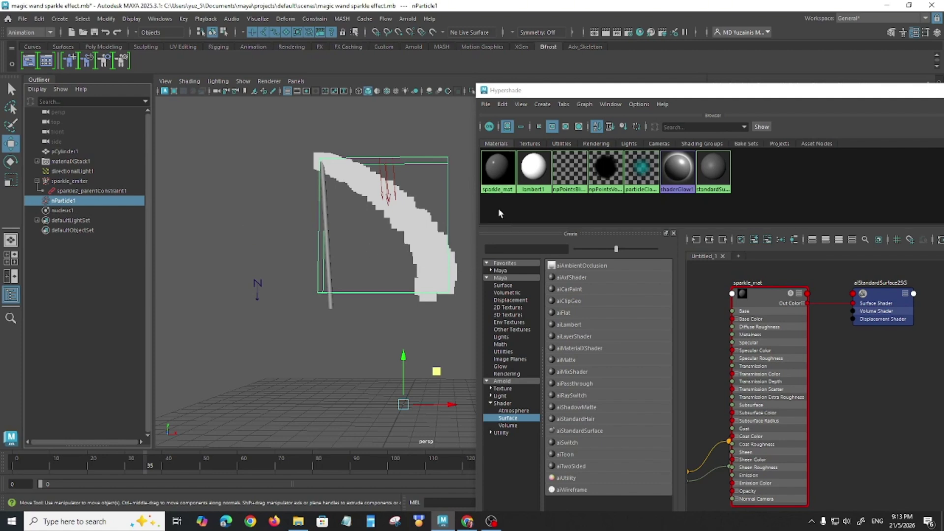
{"action": "left_click", "coordinate": [57, 210]}
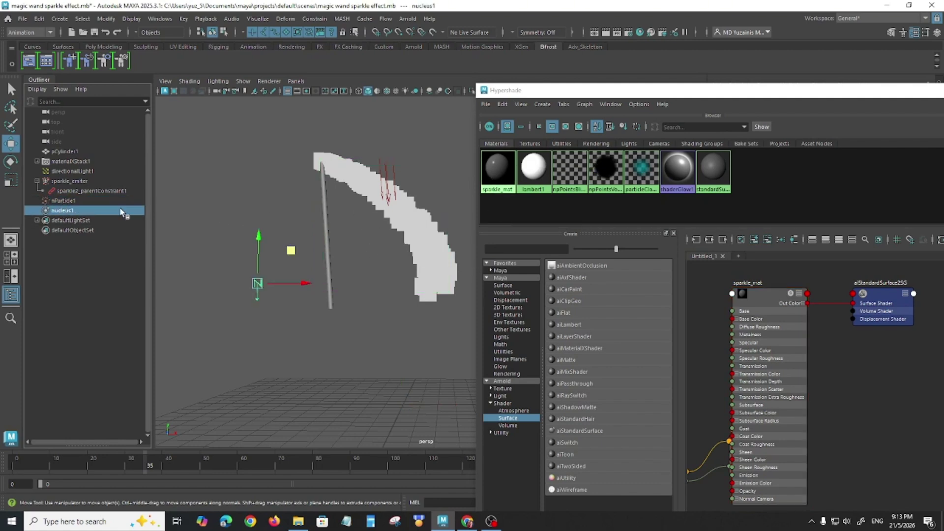
{"action": "left_click", "coordinate": [61, 201]}
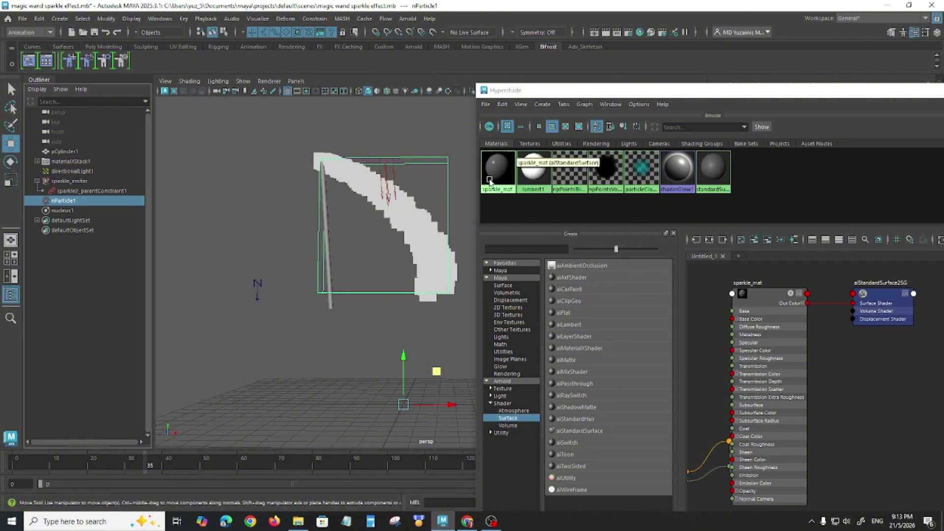
{"action": "right_click_drag", "start_coordinate": [498, 169], "coordinate": [497, 140]}
Set sparkle_mat's base color to yellow and check that it shows on the particles in the viewport.
{"action": "left_click_drag", "start_coordinate": [580, 94], "coordinate": [249, 66]}
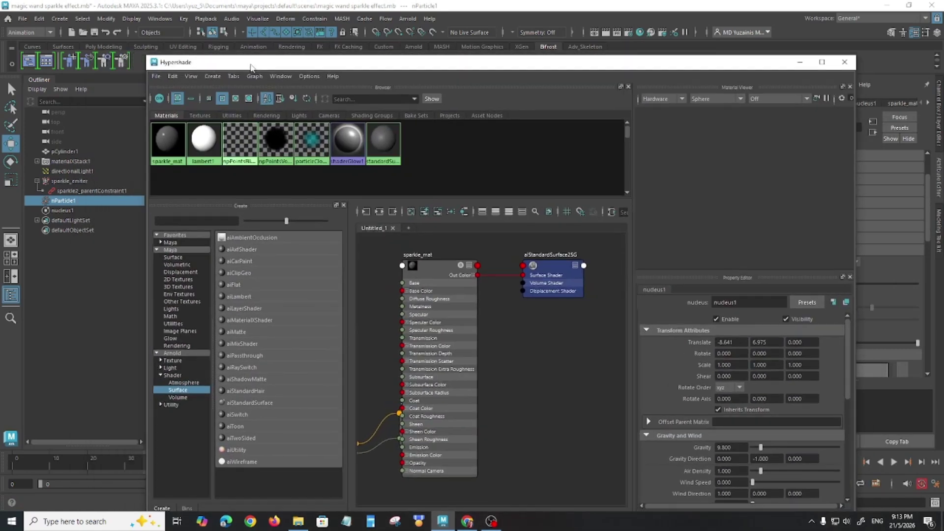
{"action": "left_click", "coordinate": [163, 146]}
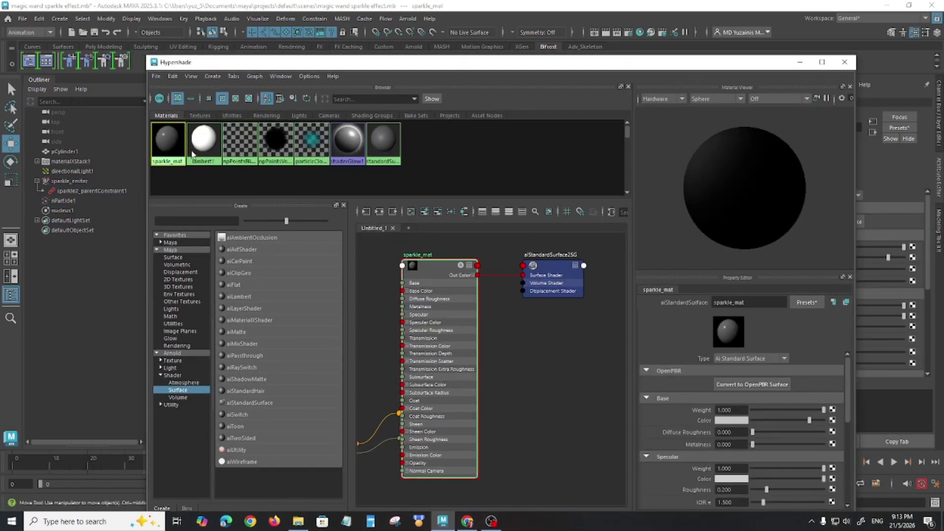
{"action": "left_click", "coordinate": [727, 423]}
{"action": "left_click_drag", "start_coordinate": [809, 436], "coordinate": [808, 422]}
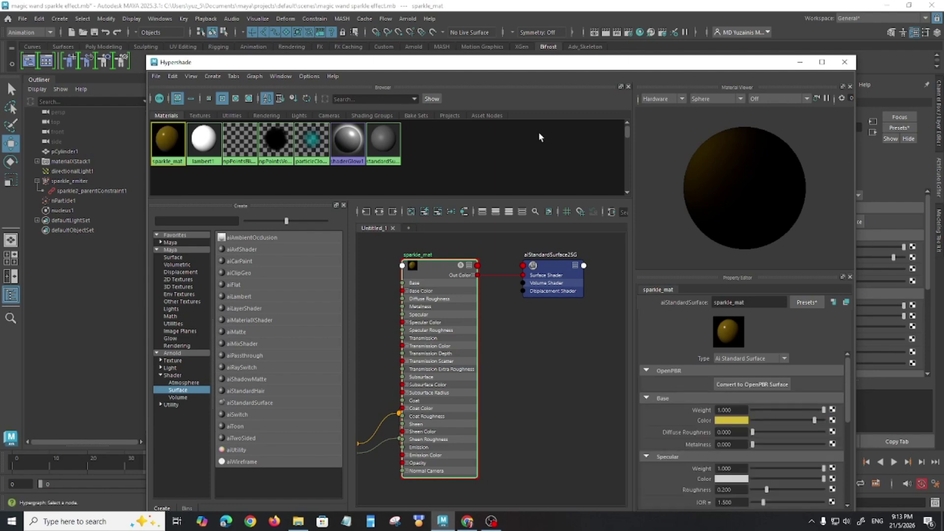
{"action": "left_click_drag", "start_coordinate": [406, 64], "coordinate": [565, 302]}
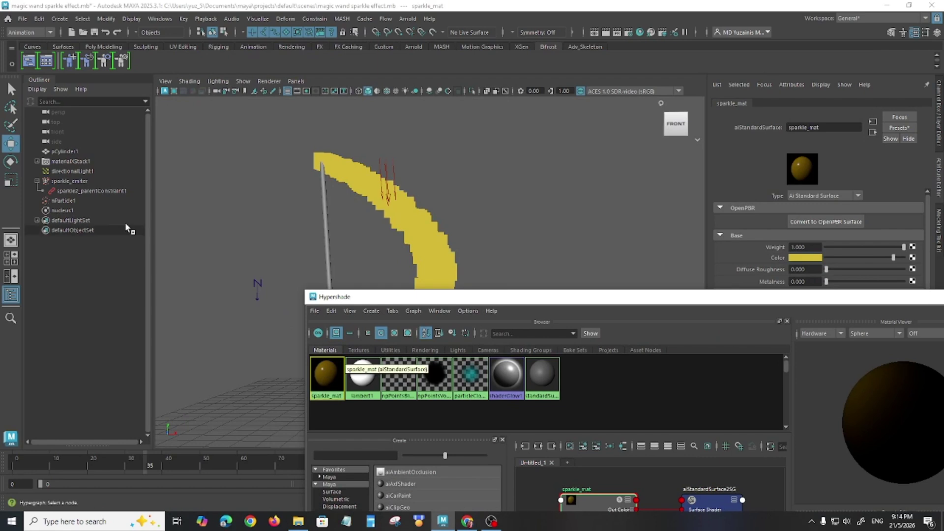
Graph sparkle_mat's shading network in the Hypershade and inspect its material and shading group nodes.
{"action": "left_click", "coordinate": [70, 181]}
{"action": "left_click", "coordinate": [328, 377]}
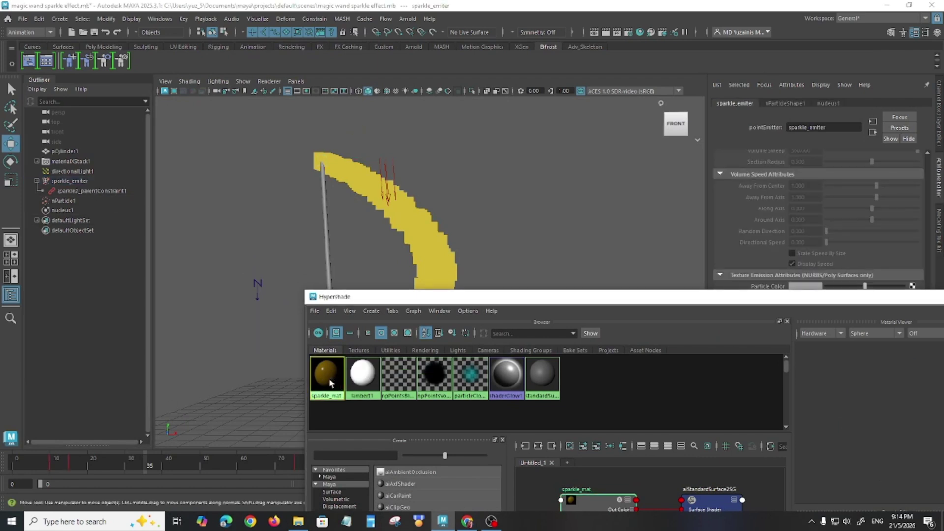
{"action": "left_click", "coordinate": [64, 201]}
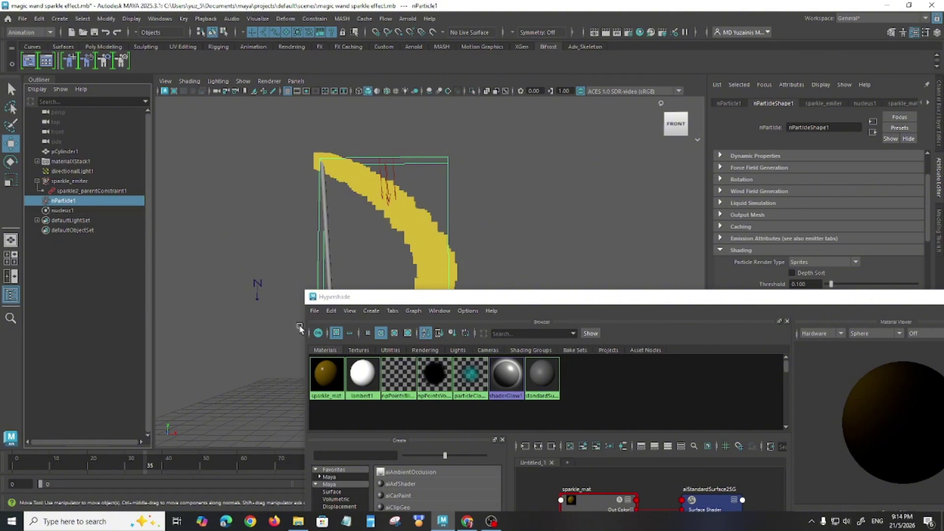
{"action": "left_click_drag", "start_coordinate": [464, 297], "coordinate": [329, 58]}
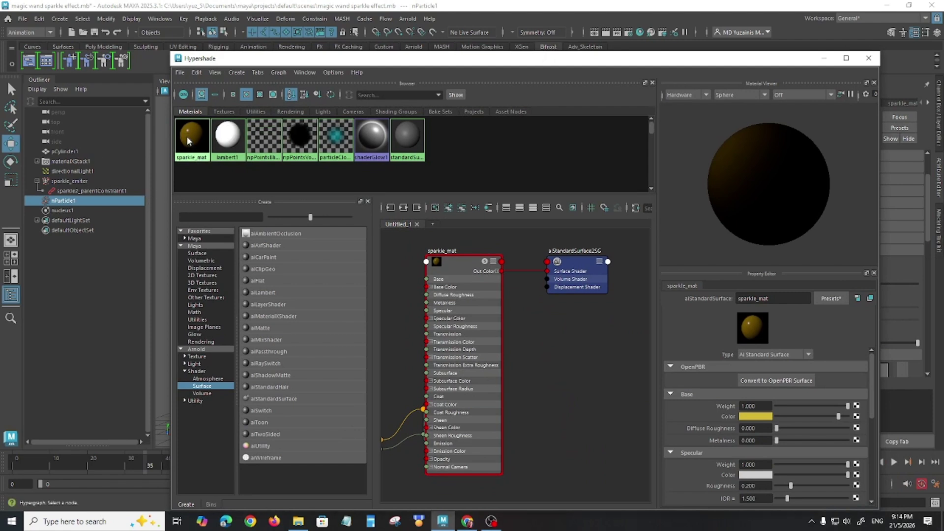
{"action": "right_click_drag", "start_coordinate": [187, 139], "coordinate": [186, 167]}
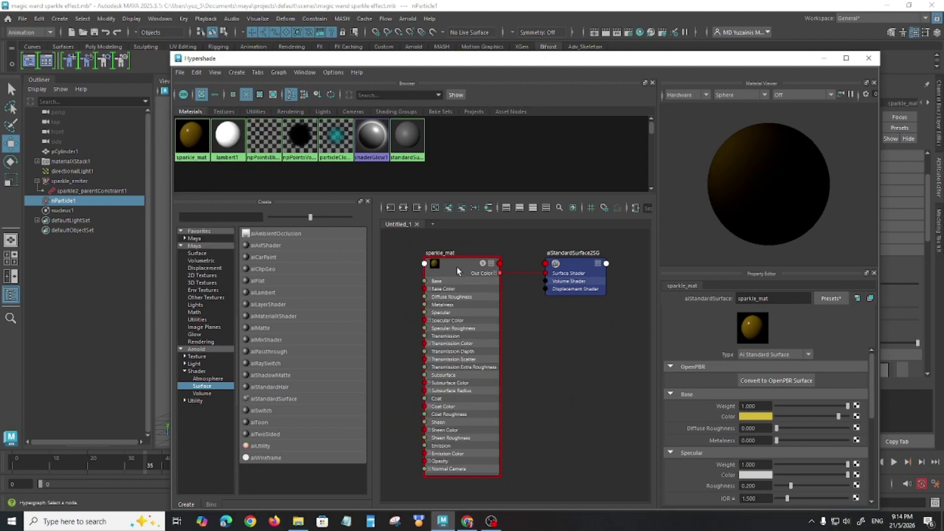
{"action": "left_click_drag", "start_coordinate": [446, 267], "coordinate": [460, 271]}
{"action": "left_click_drag", "start_coordinate": [579, 268], "coordinate": [586, 270]}
{"action": "right_click_drag", "start_coordinate": [190, 139], "coordinate": [193, 169]}
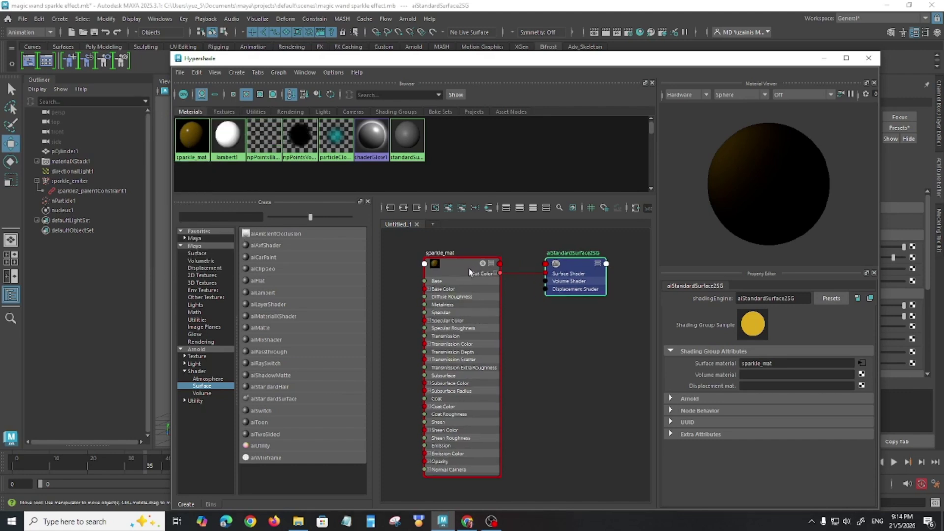
Set sparkle_mat's base color back to a neutral light grey.
{"action": "left_click", "coordinate": [468, 267]}
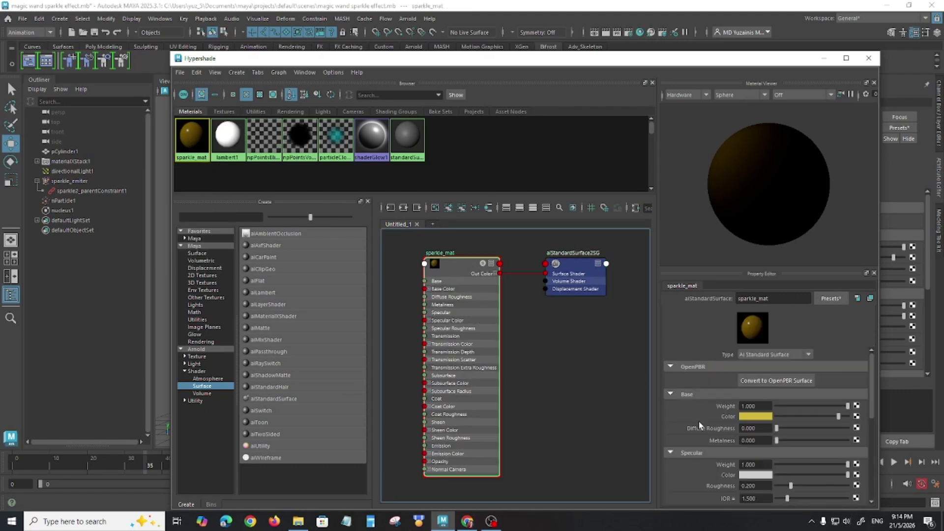
{"action": "scroll", "coordinate": [701, 426], "scroll_direction": "down", "scroll_amount": 1}
{"action": "left_click", "coordinate": [756, 418]}
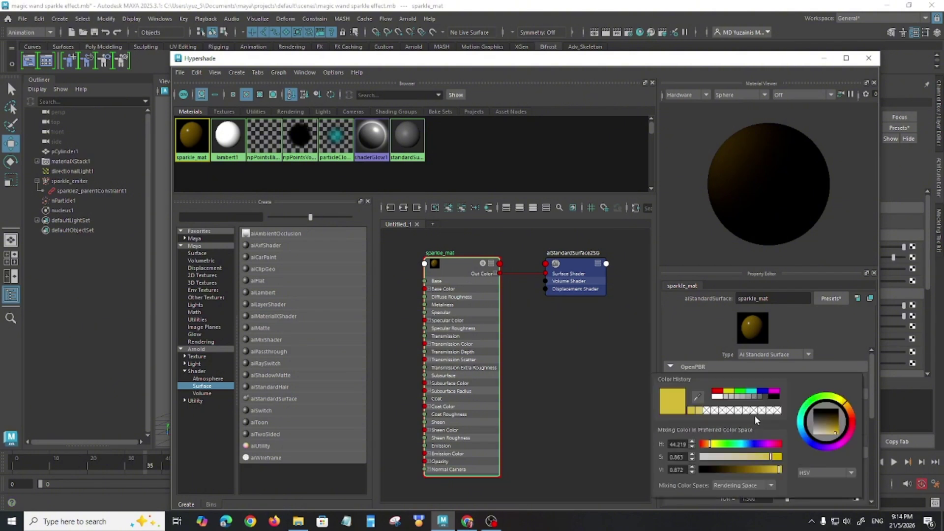
{"action": "left_click_drag", "start_coordinate": [827, 433], "coordinate": [814, 422]}
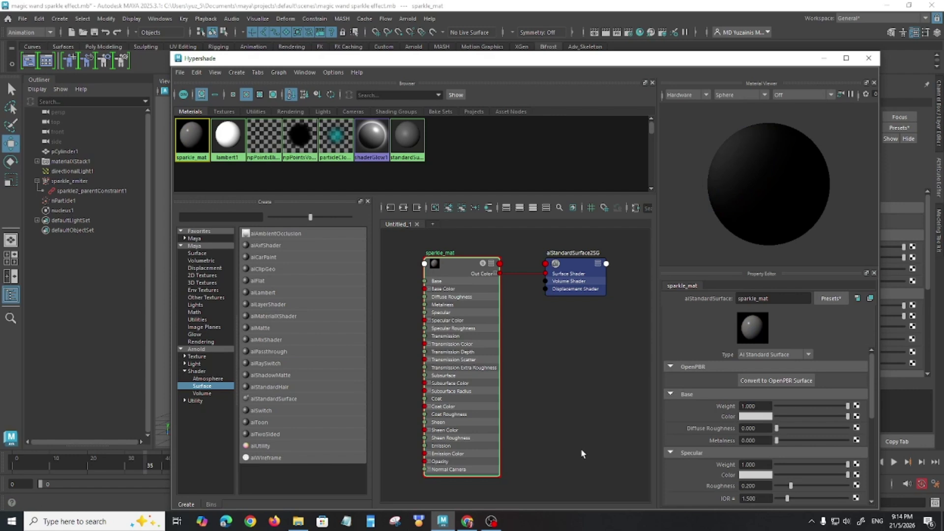
{"action": "scroll", "coordinate": [711, 438], "scroll_direction": "down", "scroll_amount": 2}
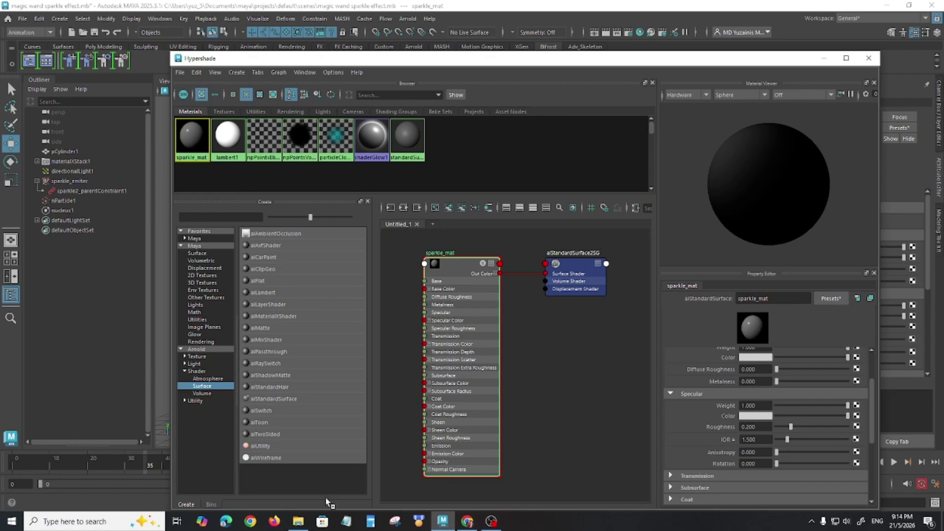
Open Star map.jpg from the project's sourceimages folder in File Explorer, examine the image, and return to Maya.
{"action": "left_click", "coordinate": [299, 523]}
{"action": "left_click", "coordinate": [300, 522]}
{"action": "left_click", "coordinate": [300, 522]}
{"action": "left_click", "coordinate": [523, 263]}
{"action": "double_click", "coordinate": [524, 265]}
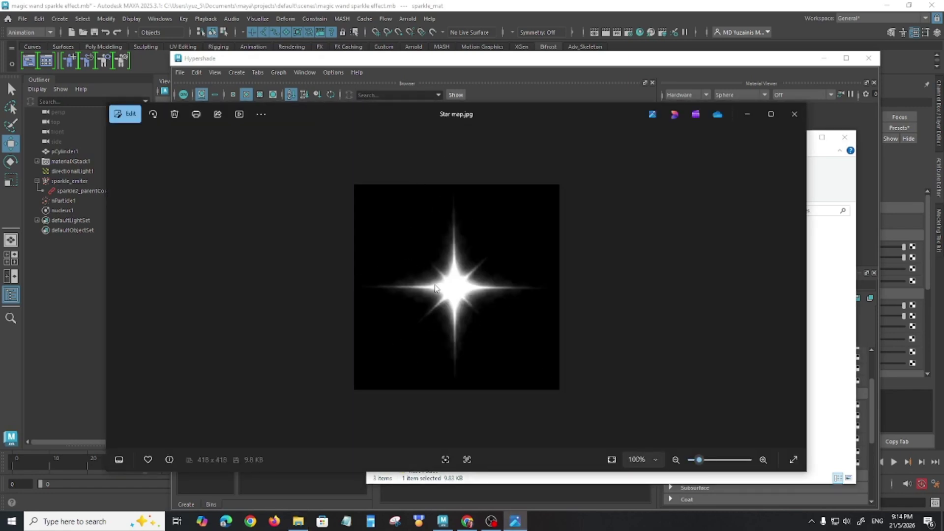
{"action": "scroll", "coordinate": [444, 330], "scroll_direction": "up", "scroll_amount": 3}
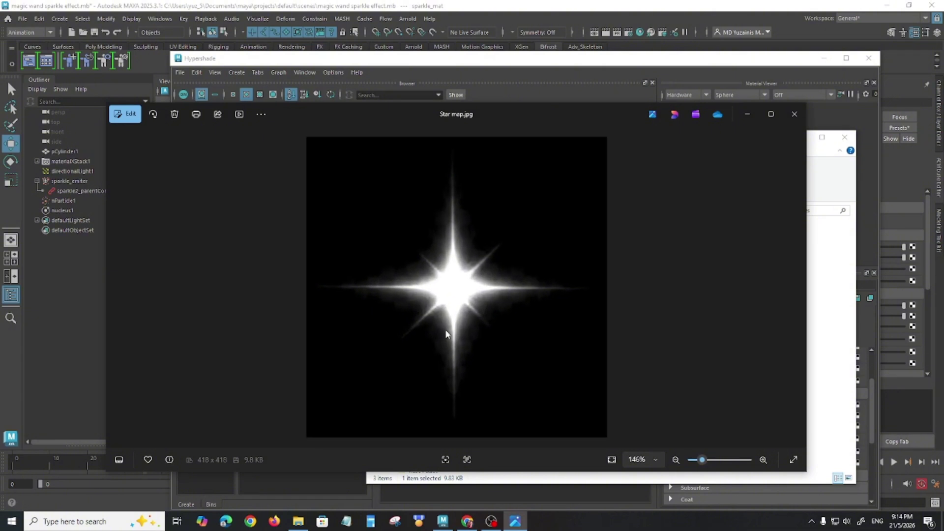
{"action": "scroll", "coordinate": [445, 330], "scroll_direction": "down", "scroll_amount": 1}
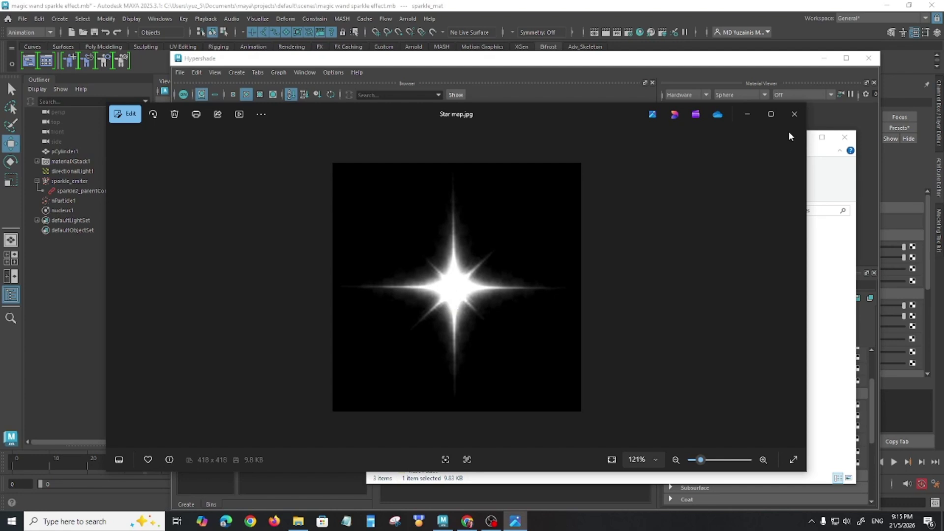
{"action": "left_click", "coordinate": [794, 113]}
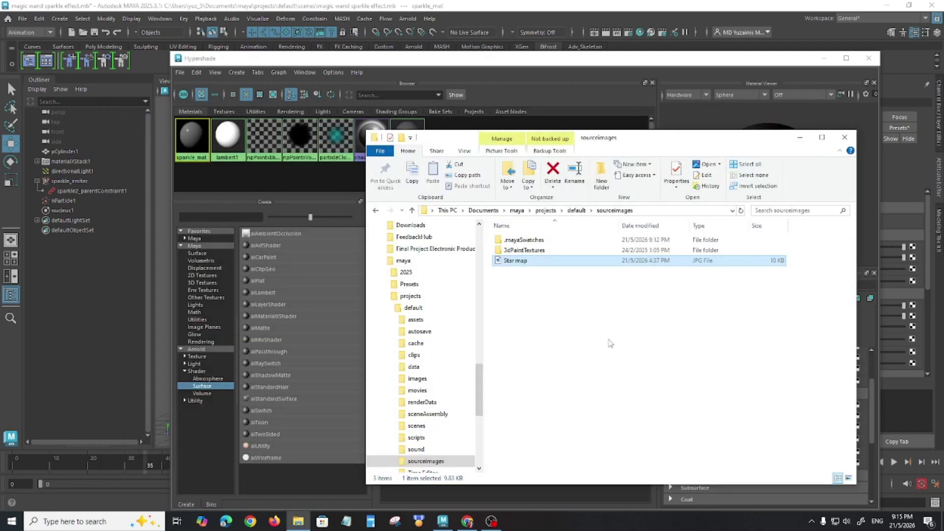
{"action": "left_click", "coordinate": [800, 138]}
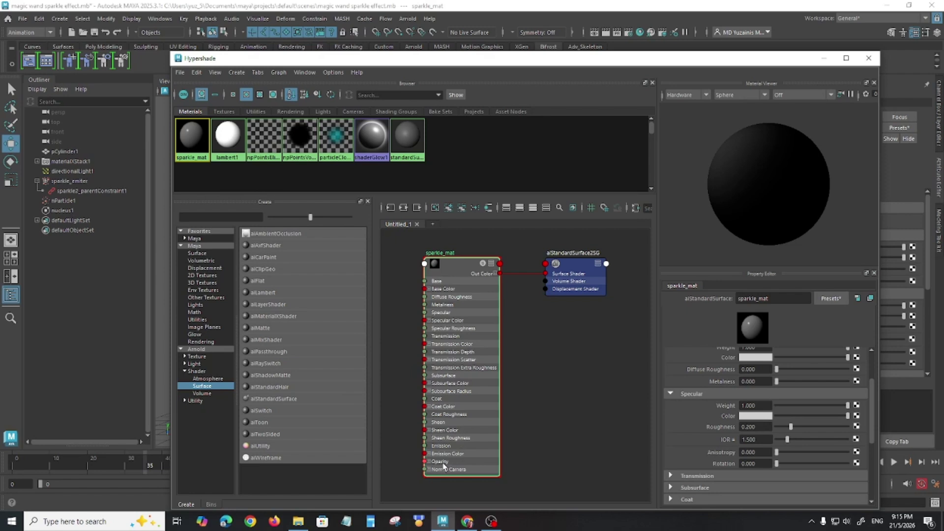
Connect a new File texture to the Opacity attribute in sparkle_mat's Geometry settings.
{"action": "scroll", "coordinate": [687, 446], "scroll_direction": "down", "scroll_amount": 3}
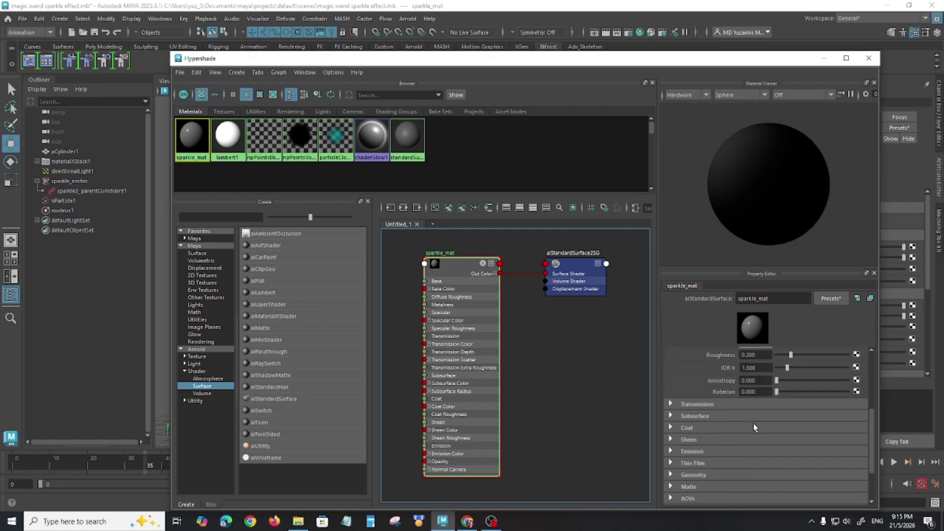
{"action": "scroll", "coordinate": [748, 426], "scroll_direction": "down", "scroll_amount": 3}
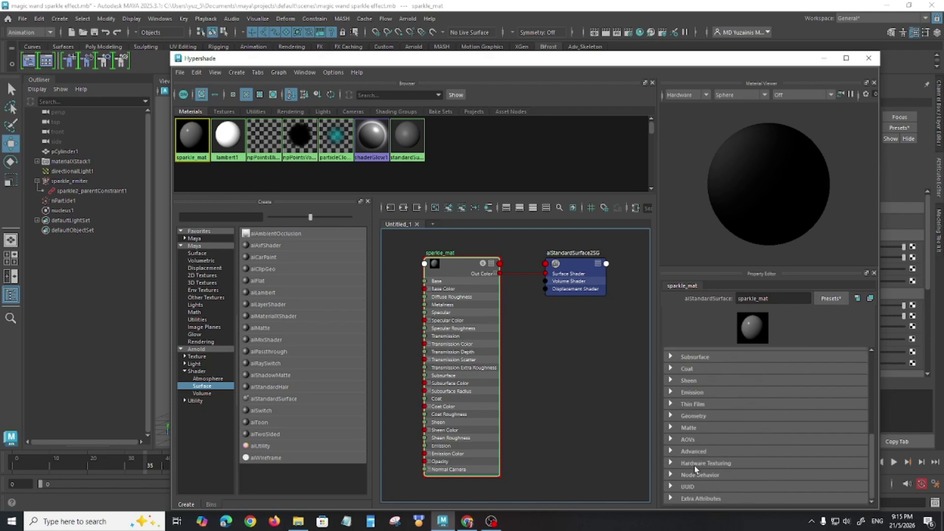
{"action": "left_click", "coordinate": [692, 417]}
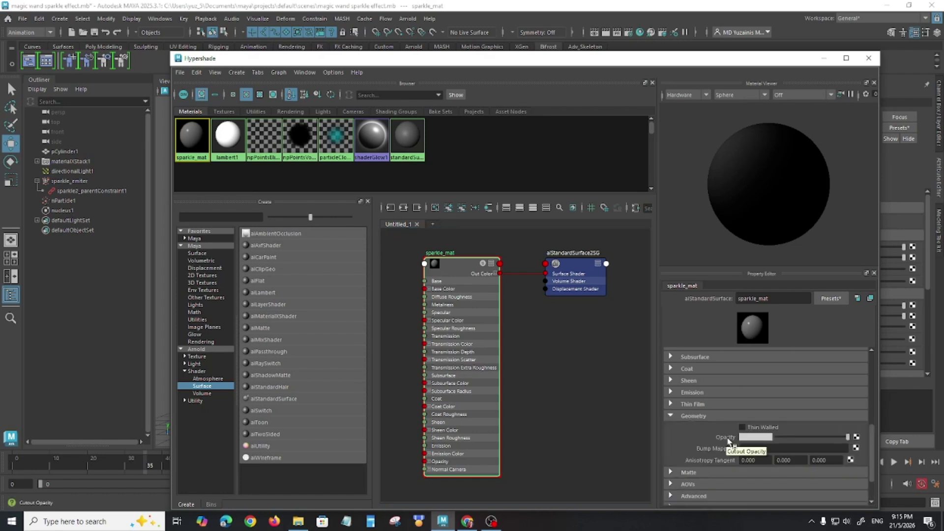
{"action": "left_click", "coordinate": [857, 438]}
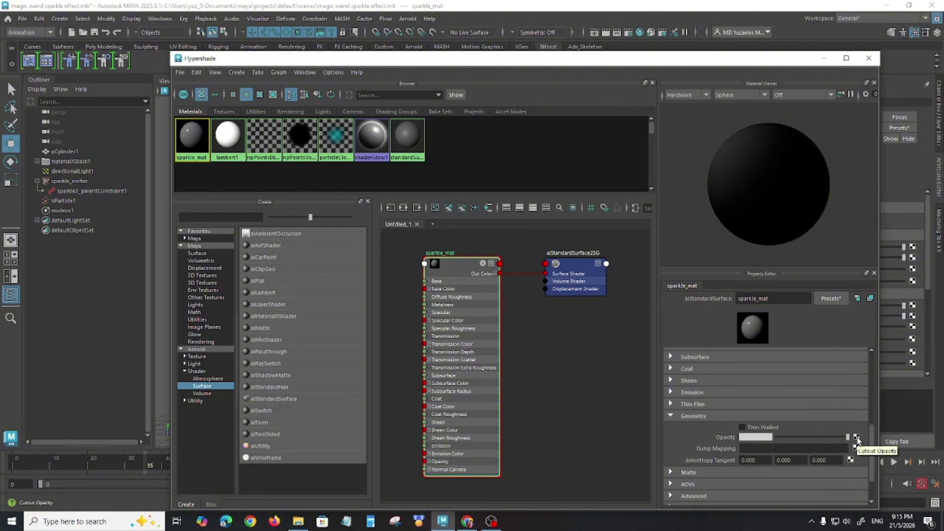
{"action": "left_click", "coordinate": [856, 438]}
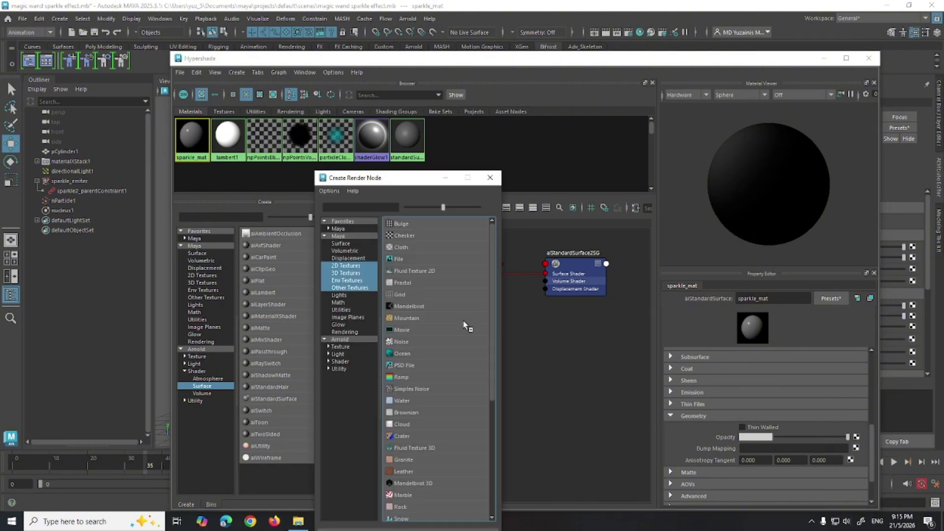
{"action": "left_click", "coordinate": [401, 259]}
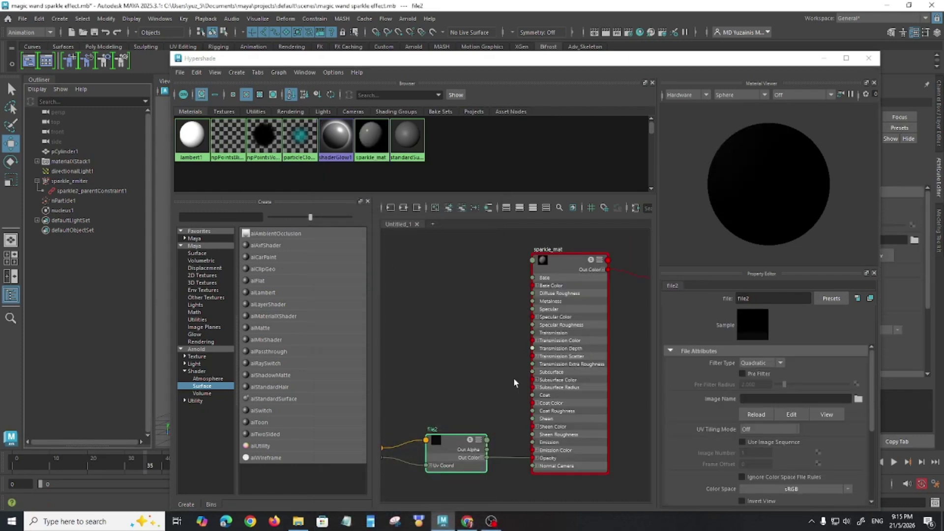
Load Star map.jpg from the sourceimages folder into the opacity file texture and minimize the Hypershade.
{"action": "left_click_drag", "start_coordinate": [458, 446], "coordinate": [448, 438]}
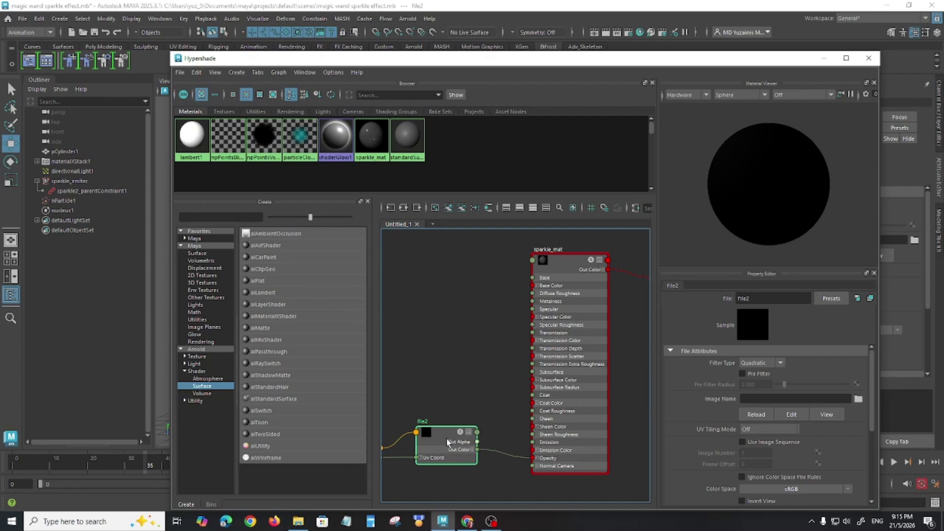
{"action": "left_click", "coordinate": [858, 398]}
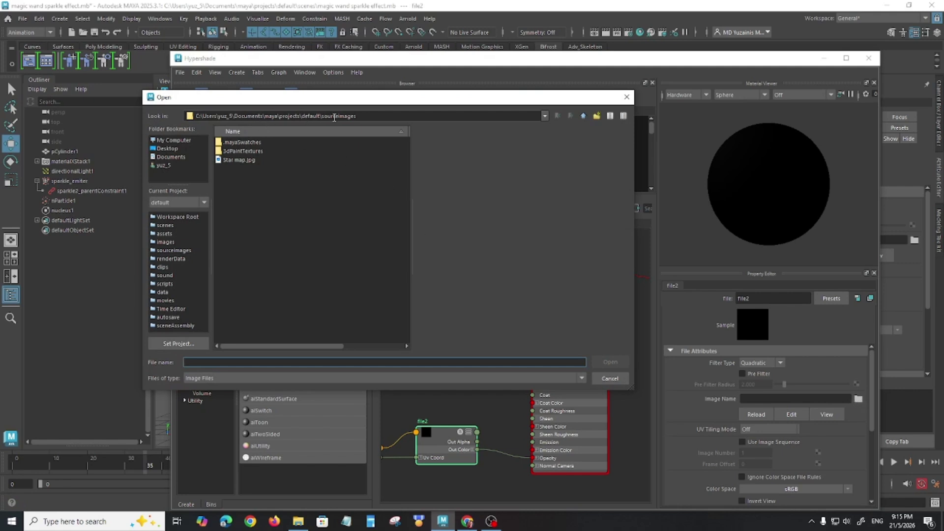
{"action": "left_click", "coordinate": [240, 161]}
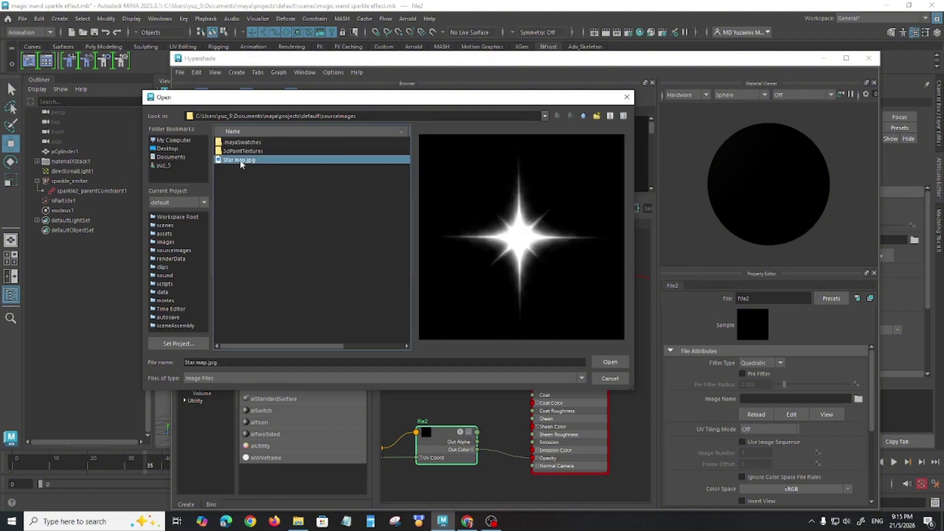
{"action": "left_click", "coordinate": [610, 364]}
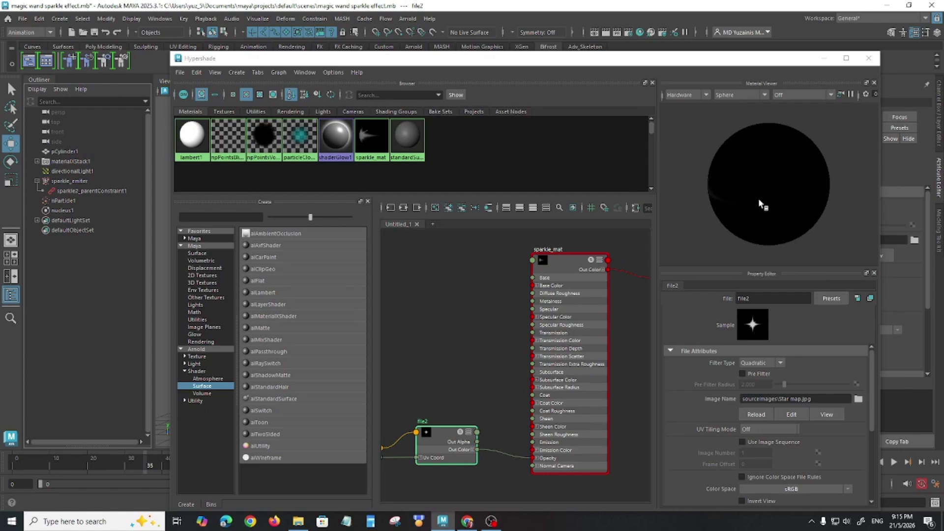
{"action": "left_click", "coordinate": [745, 209]}
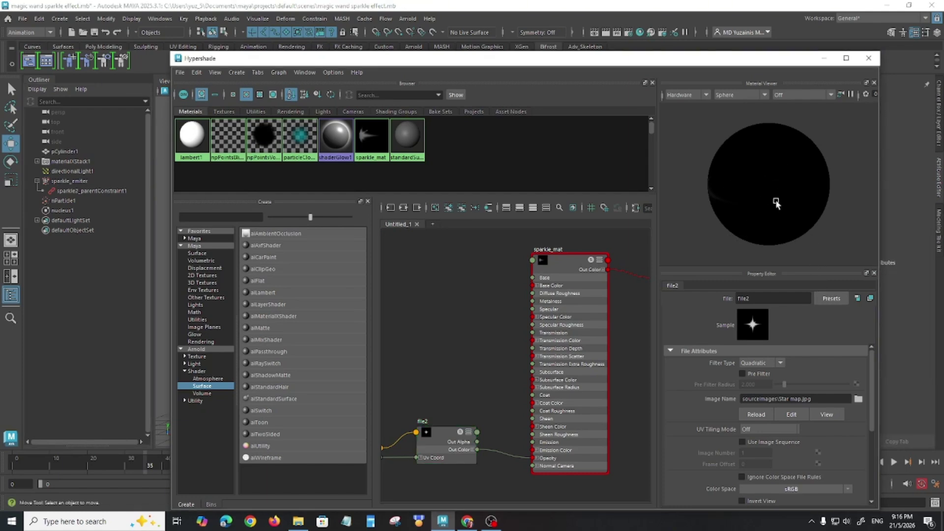
{"action": "left_click", "coordinate": [824, 58]}
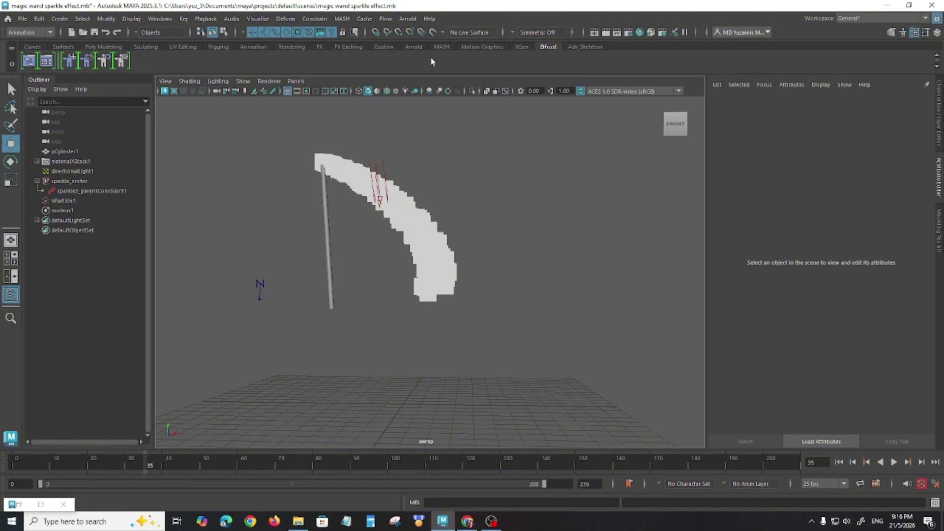
Render the current frame with Arnold, examine the star-shaped sparkles up close and along the whole trail, and close the render view.
{"action": "left_click", "coordinate": [408, 18]}
{"action": "left_click", "coordinate": [421, 34]}
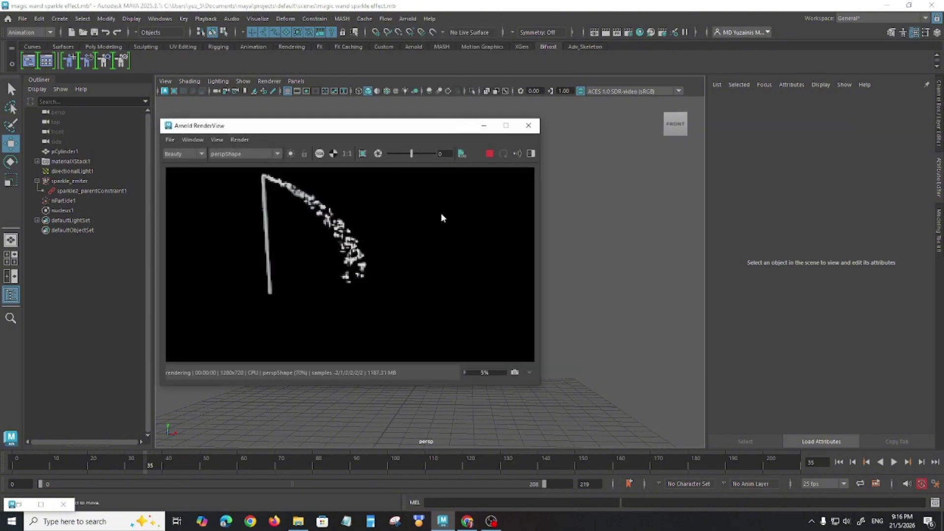
{"action": "scroll", "coordinate": [354, 273], "scroll_direction": "up", "scroll_amount": 5}
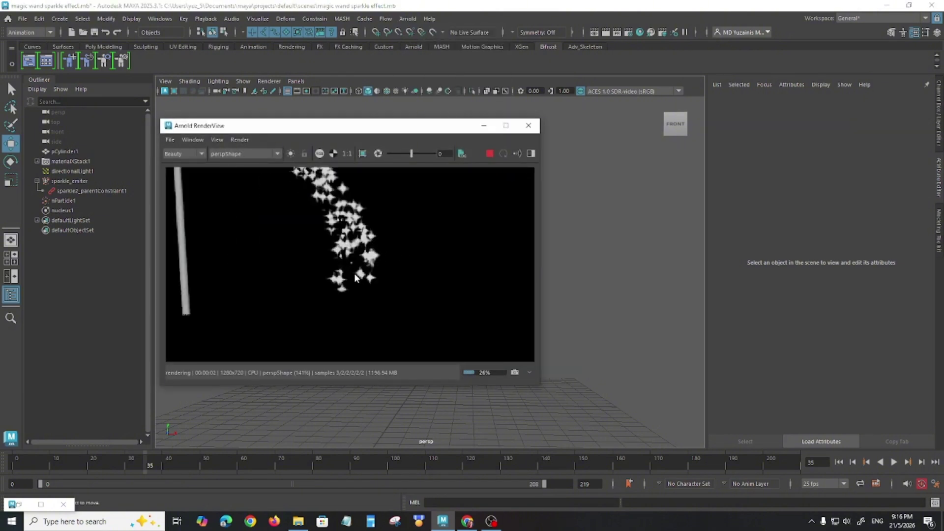
{"action": "scroll", "coordinate": [356, 276], "scroll_direction": "down", "scroll_amount": 3}
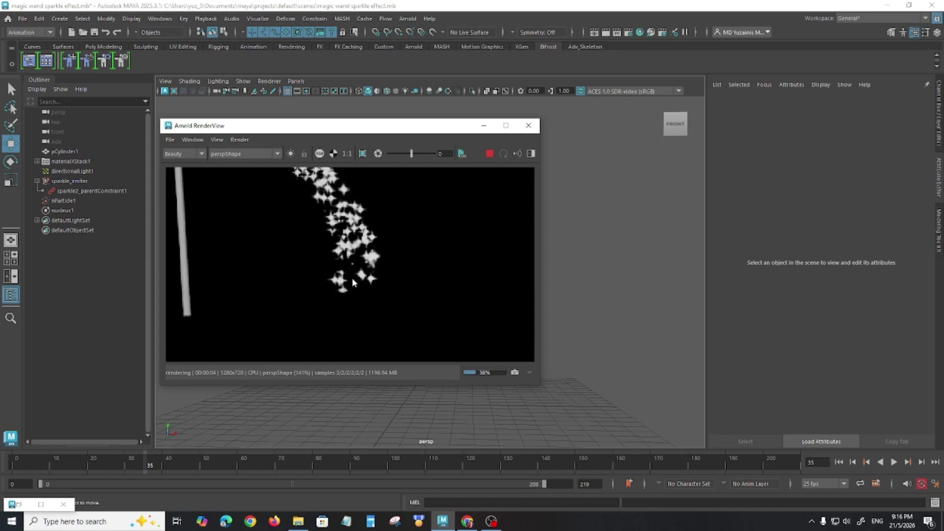
{"action": "scroll", "coordinate": [356, 276], "scroll_direction": "down", "scroll_amount": 1}
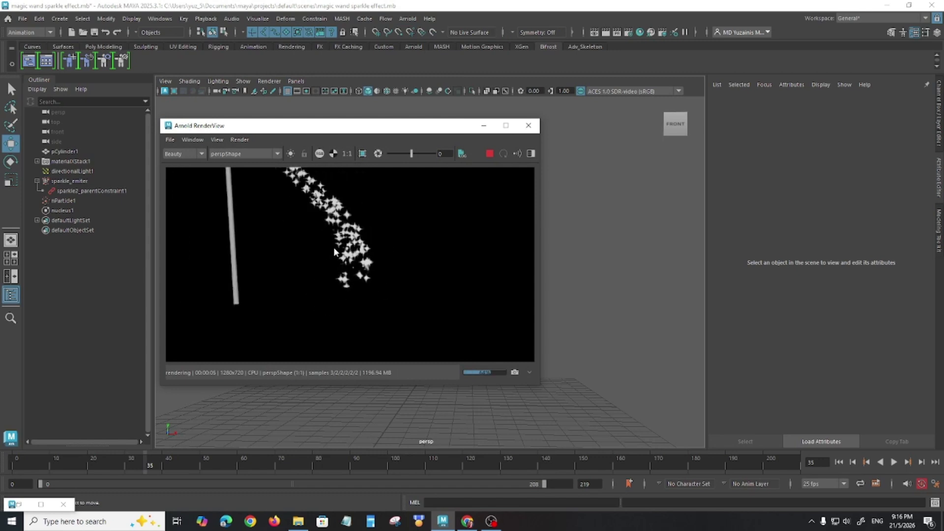
{"action": "middle_click_drag", "start_coordinate": [334, 252], "coordinate": [347, 283]}
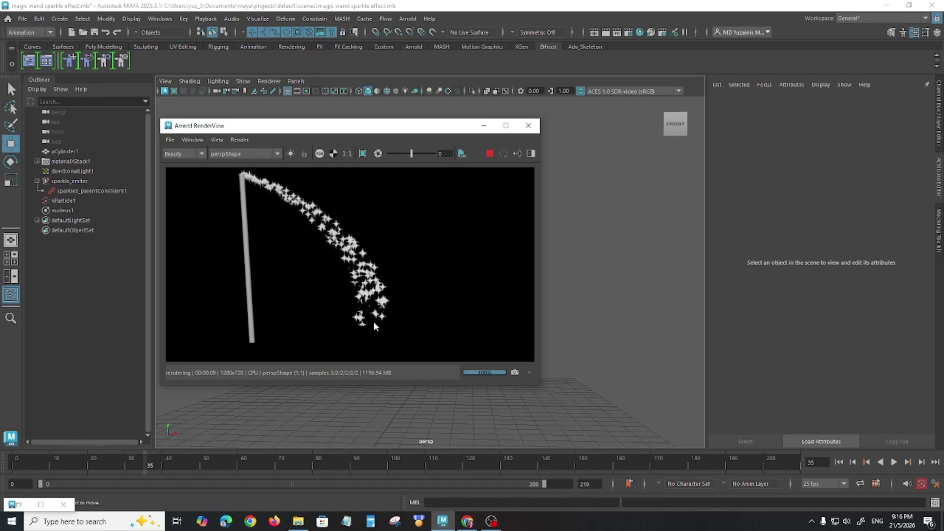
{"action": "left_click", "coordinate": [528, 126]}
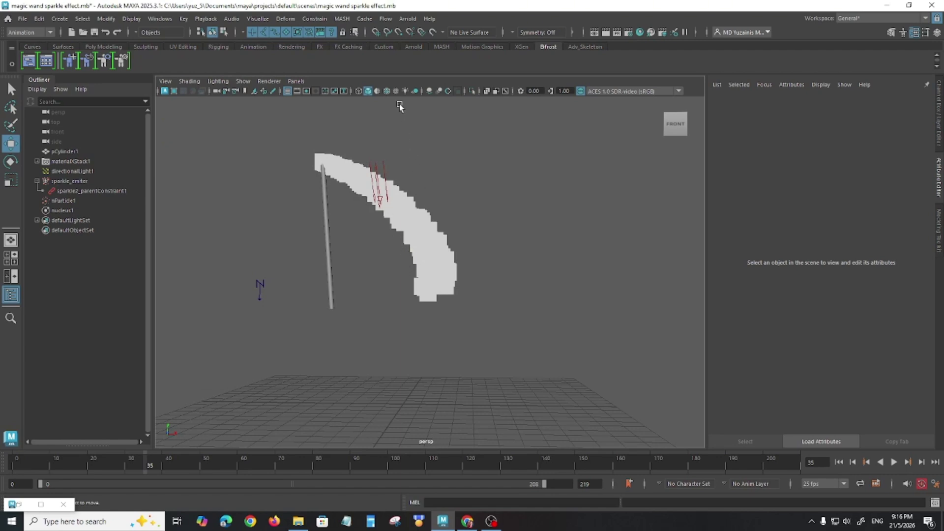
Turn on textured display in the viewport and replay the sparkle simulation from the start, stopping at frame 65.
{"action": "left_click", "coordinate": [397, 92]}
{"action": "left_click_drag", "start_coordinate": [493, 292], "coordinate": [526, 320], "text": "alt"}
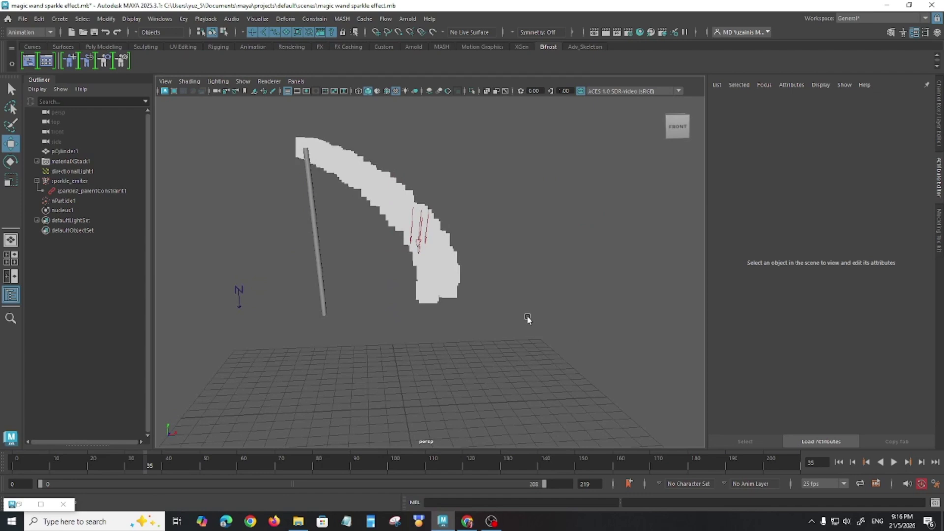
{"action": "left_click", "coordinate": [840, 463]}
{"action": "left_click", "coordinate": [895, 463]}
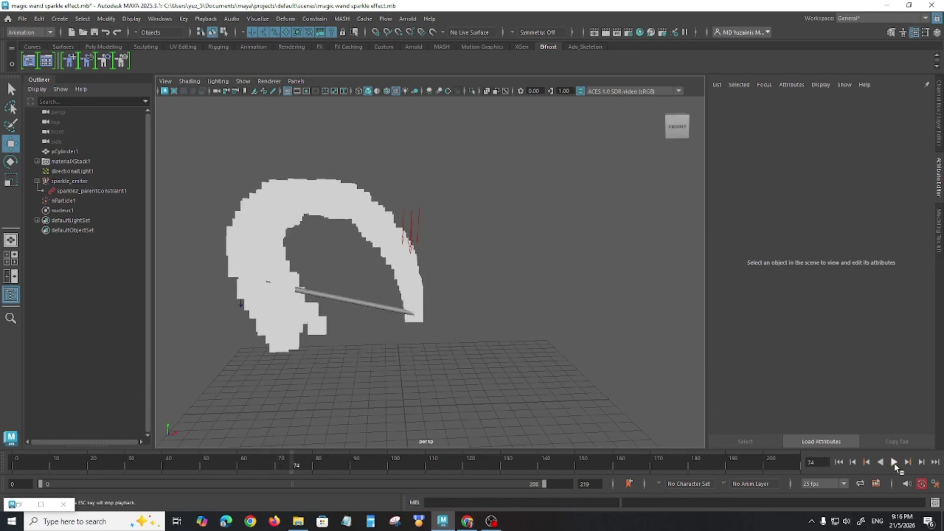
{"action": "left_click", "coordinate": [894, 463]}
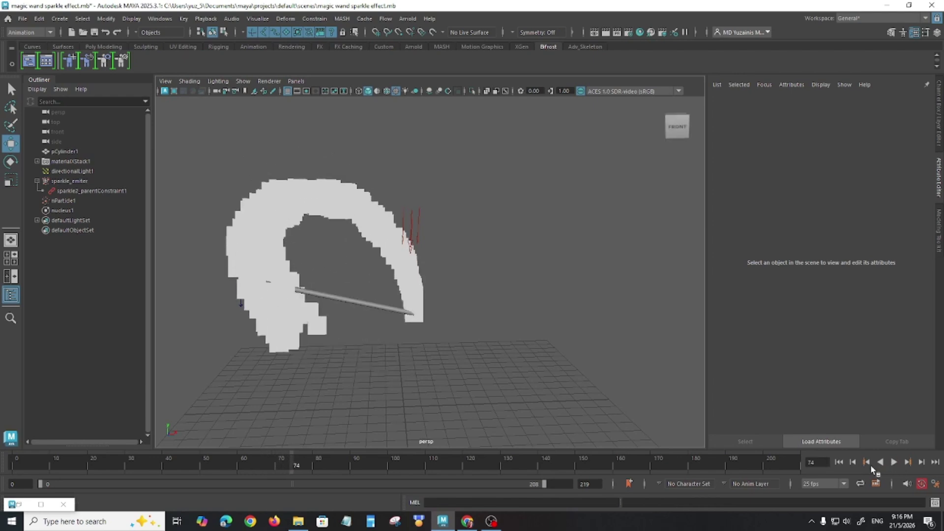
{"action": "left_click", "coordinate": [838, 463]}
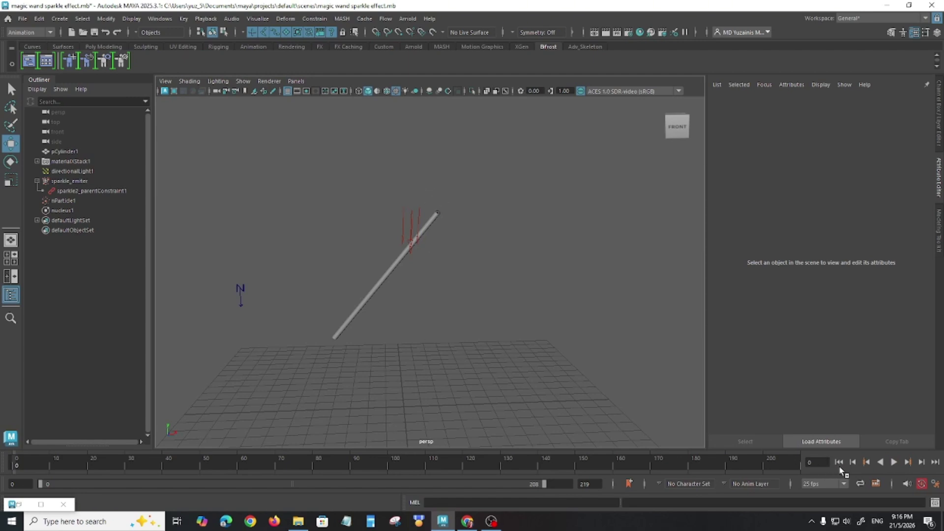
{"action": "left_click", "coordinate": [895, 462]}
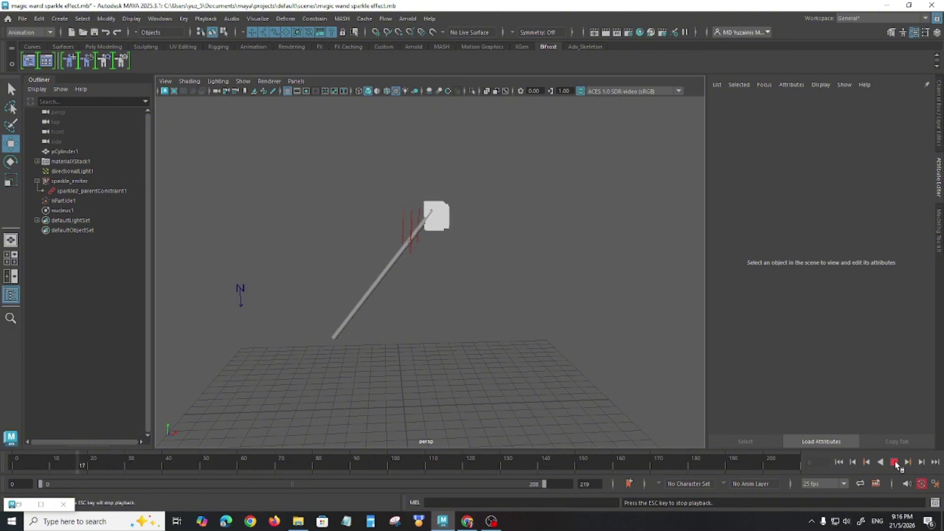
{"action": "left_click", "coordinate": [894, 462]}
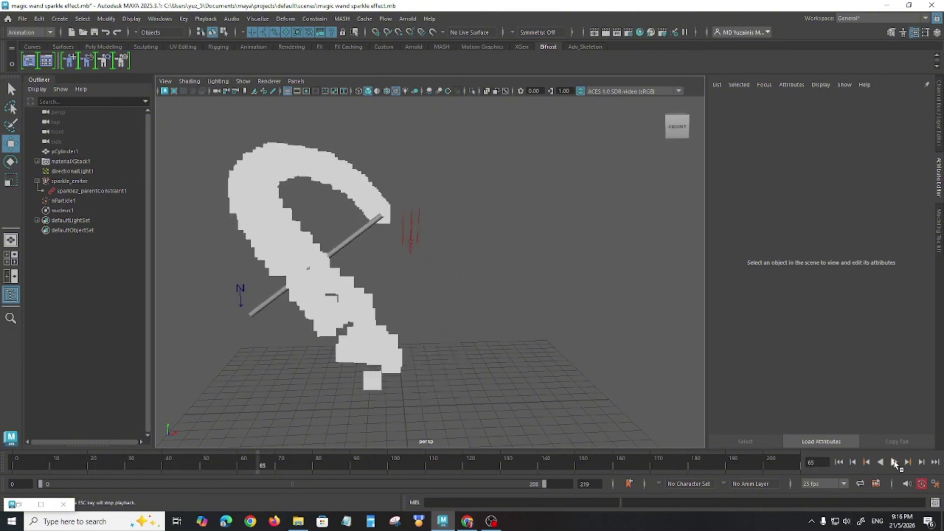
Render frame 65 with Arnold, view the full sparkle trail, and close the render view.
{"action": "left_click", "coordinate": [408, 18]}
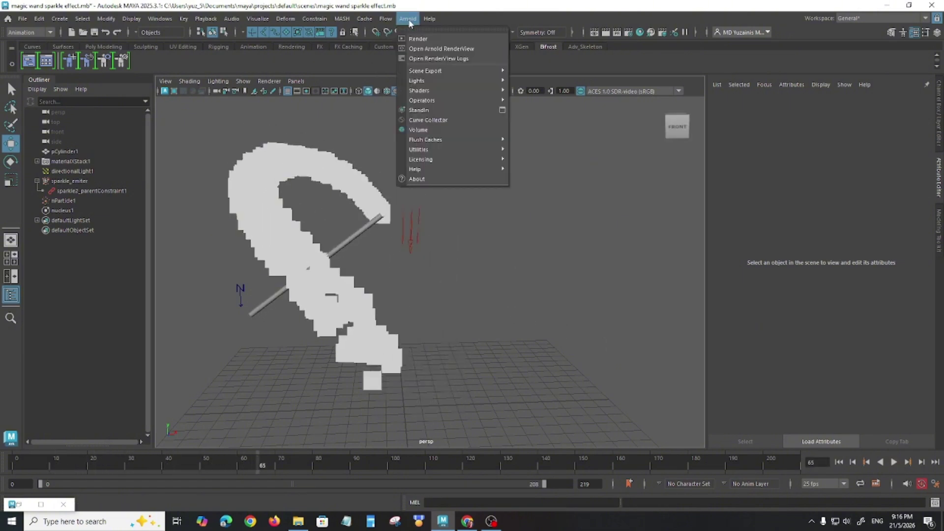
{"action": "left_click", "coordinate": [413, 38]}
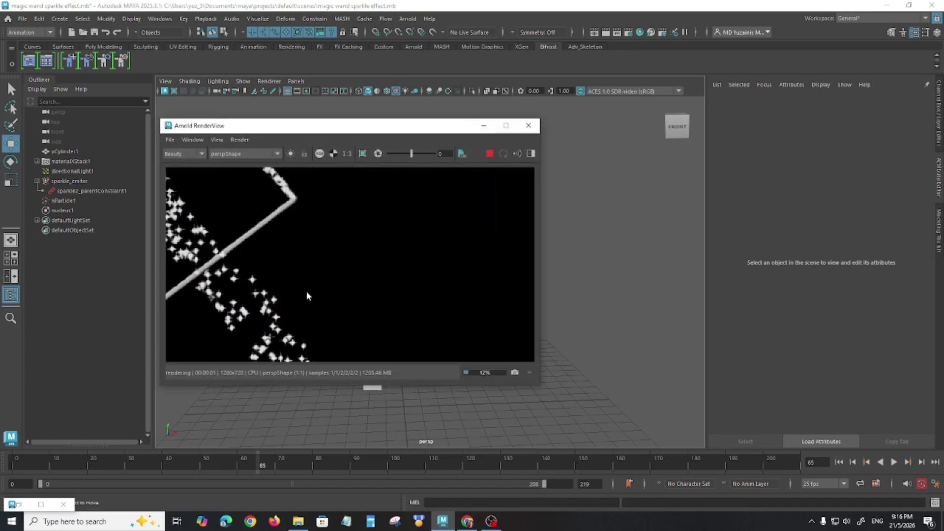
{"action": "scroll", "coordinate": [306, 291], "scroll_direction": "down", "scroll_amount": 3}
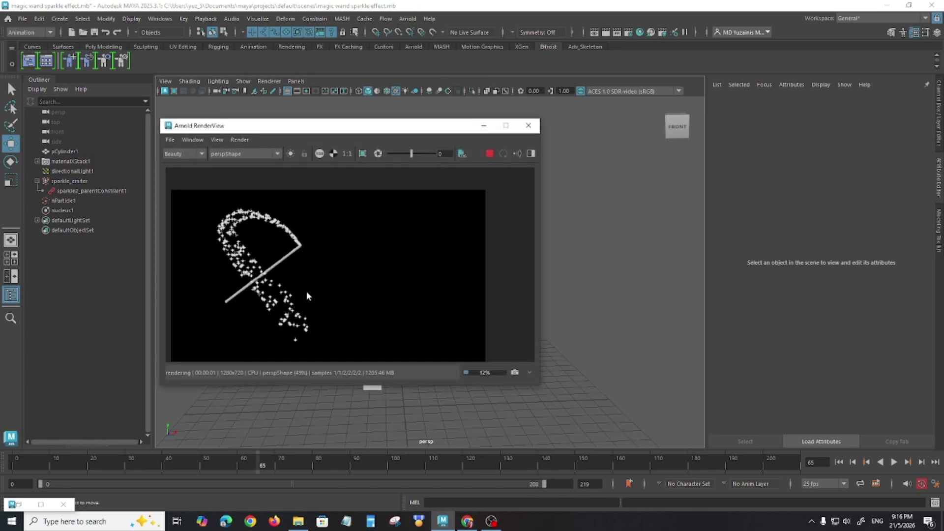
{"action": "left_click", "coordinate": [529, 126]}
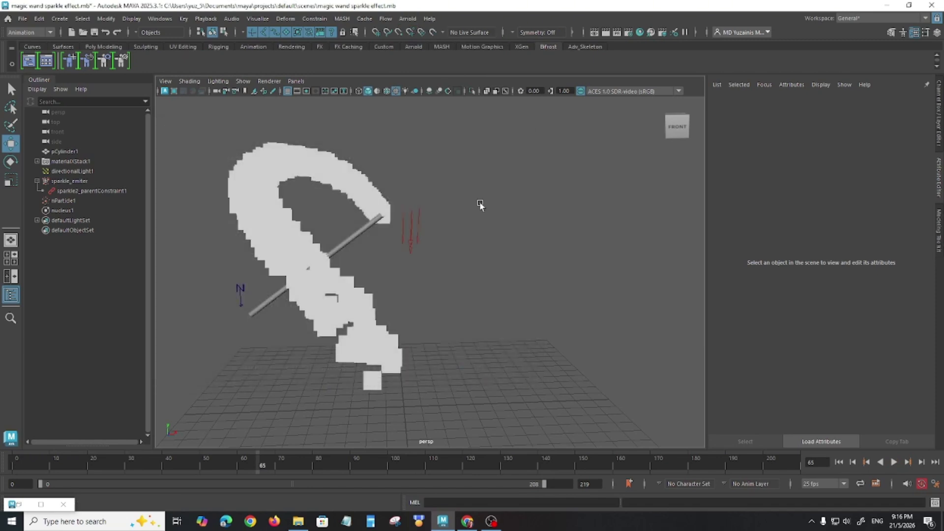
Restore the Hypershade and set sparkle_mat's emission weight to 1.000.
{"action": "double_click", "coordinate": [20, 505]}
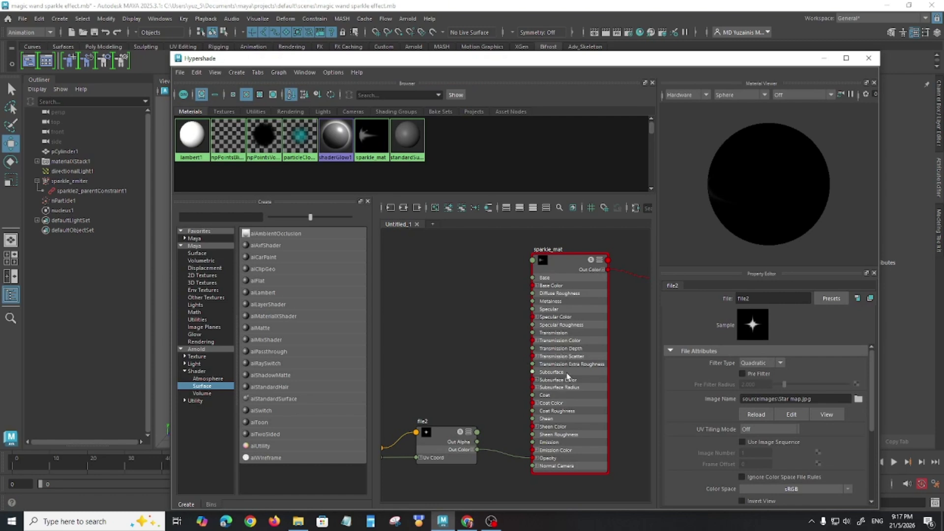
{"action": "left_click", "coordinate": [562, 266]}
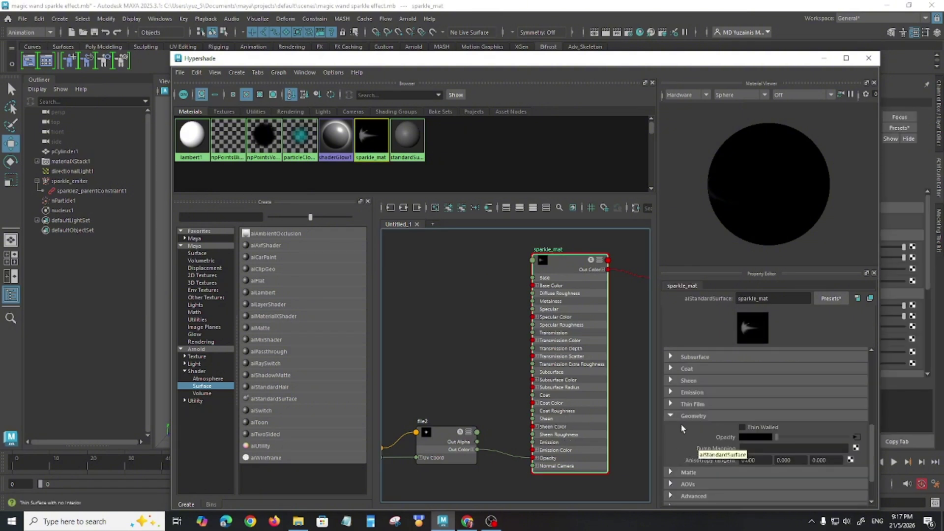
{"action": "scroll", "coordinate": [697, 440], "scroll_direction": "up", "scroll_amount": 2}
{"action": "scroll", "coordinate": [694, 437], "scroll_direction": "up", "scroll_amount": 2}
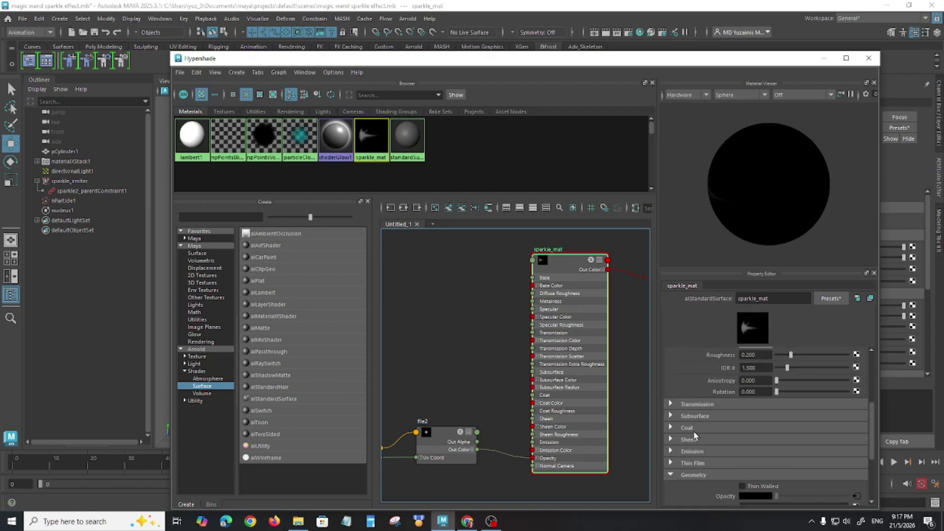
{"action": "scroll", "coordinate": [690, 448], "scroll_direction": "down", "scroll_amount": 2}
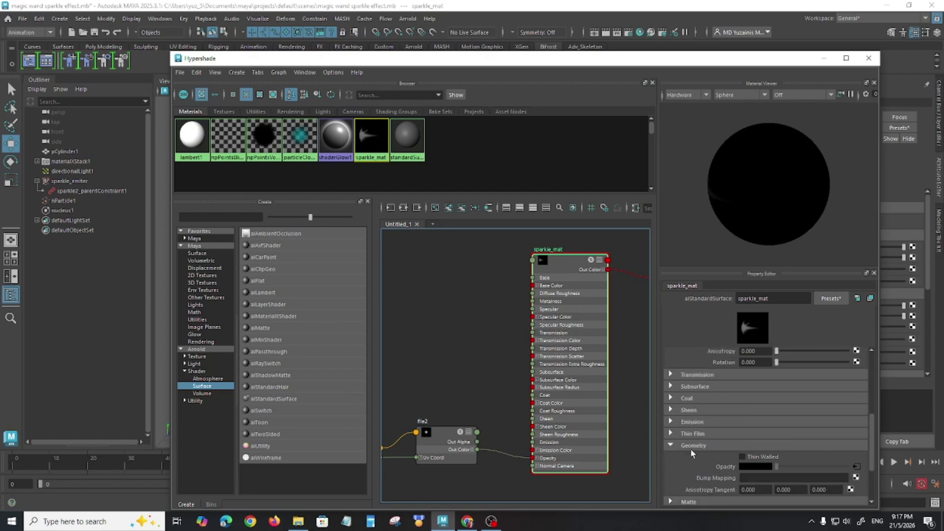
{"action": "left_click", "coordinate": [694, 422]}
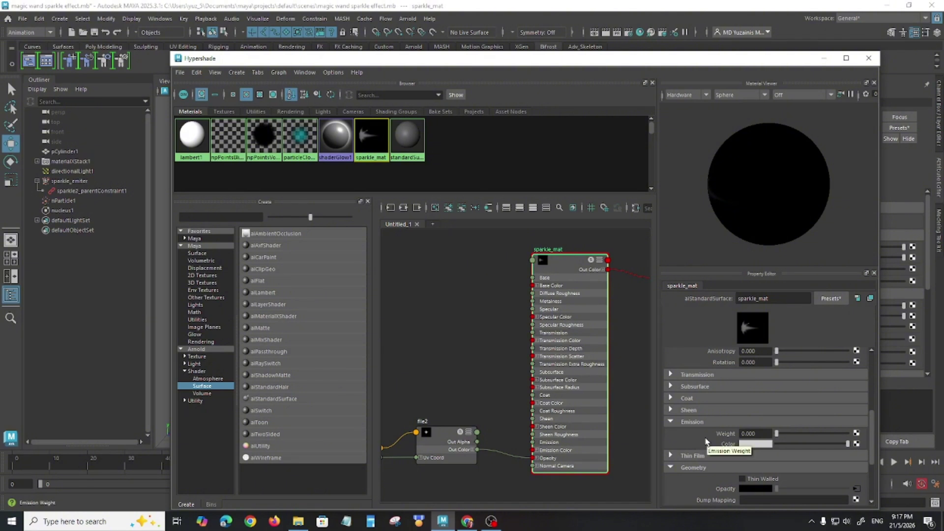
{"action": "left_click_drag", "start_coordinate": [776, 434], "coordinate": [858, 436]}
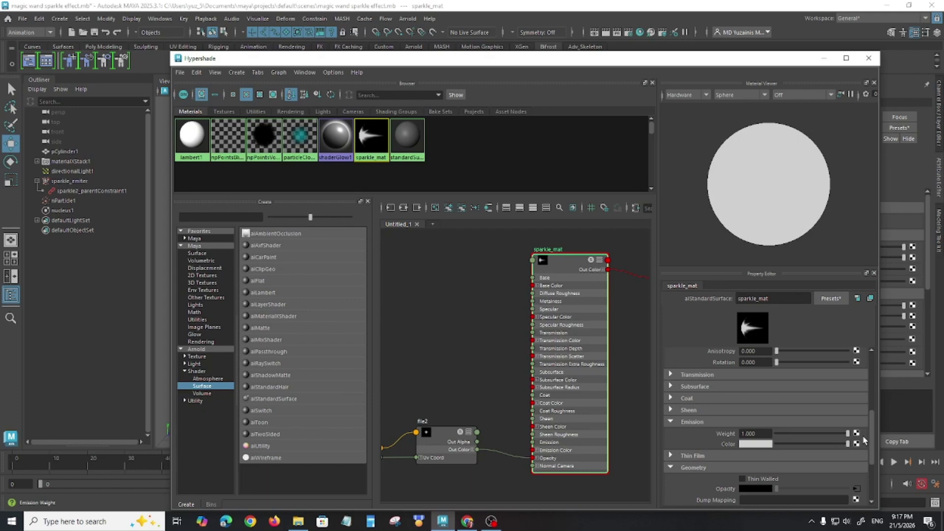
Render the frame with Arnold to check the glow of the emissive sparkles, and close the render view.
{"action": "left_click", "coordinate": [407, 19]}
{"action": "left_click", "coordinate": [418, 39]}
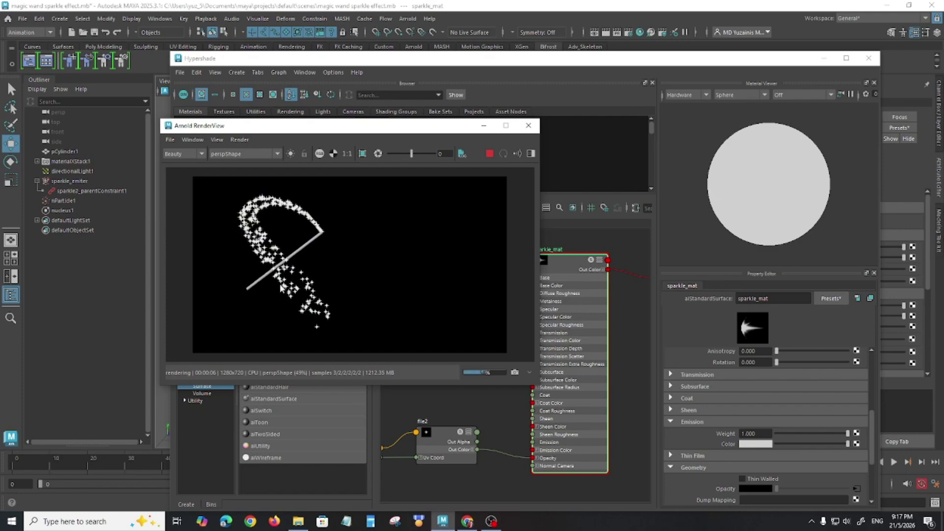
{"action": "left_click", "coordinate": [529, 126]}
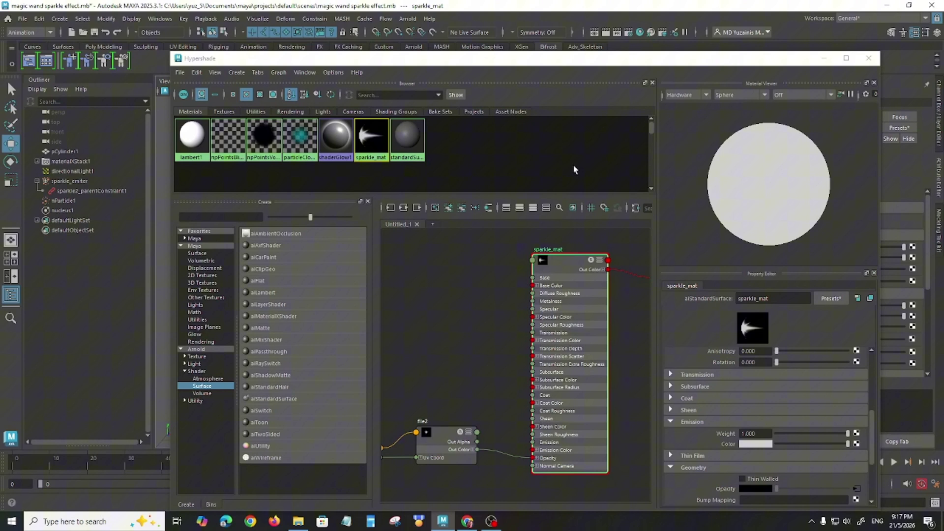
Set sparkle_mat's emission color to a saturated yellow with a hue of about 44 and value 1.000.
{"action": "left_click", "coordinate": [758, 445]}
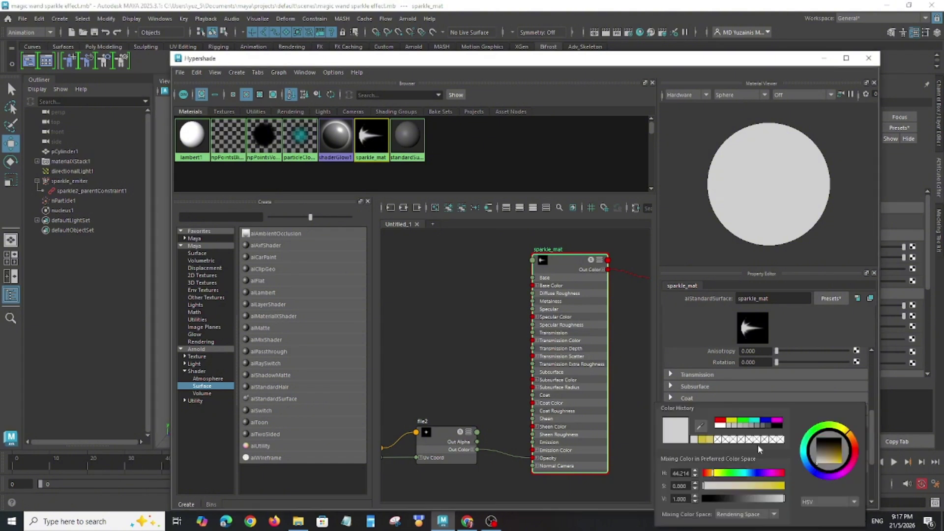
{"action": "left_click", "coordinate": [834, 470]}
{"action": "left_click_drag", "start_coordinate": [835, 470], "coordinate": [841, 471]}
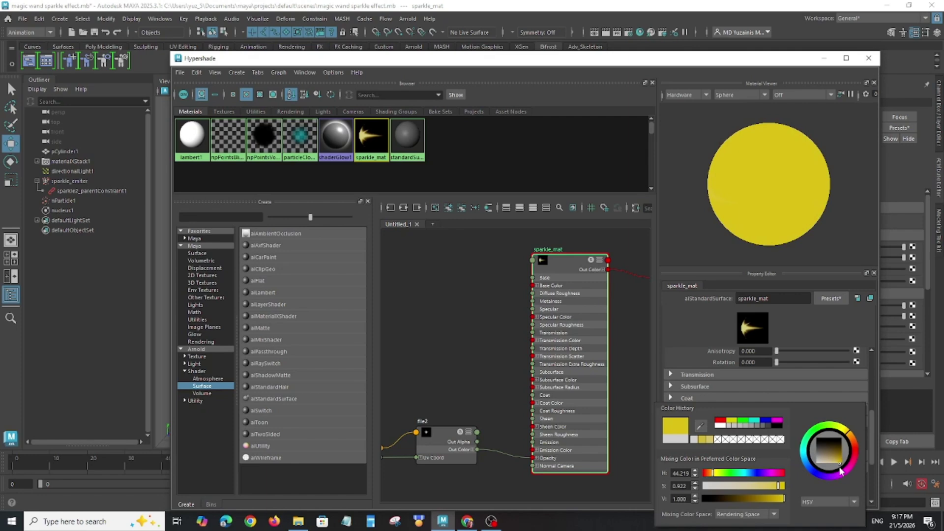
Render the yellow sparkles with Arnold, check the alpha channel, return to the color view, and close the render view.
{"action": "left_click", "coordinate": [407, 18]}
{"action": "left_click", "coordinate": [418, 42]}
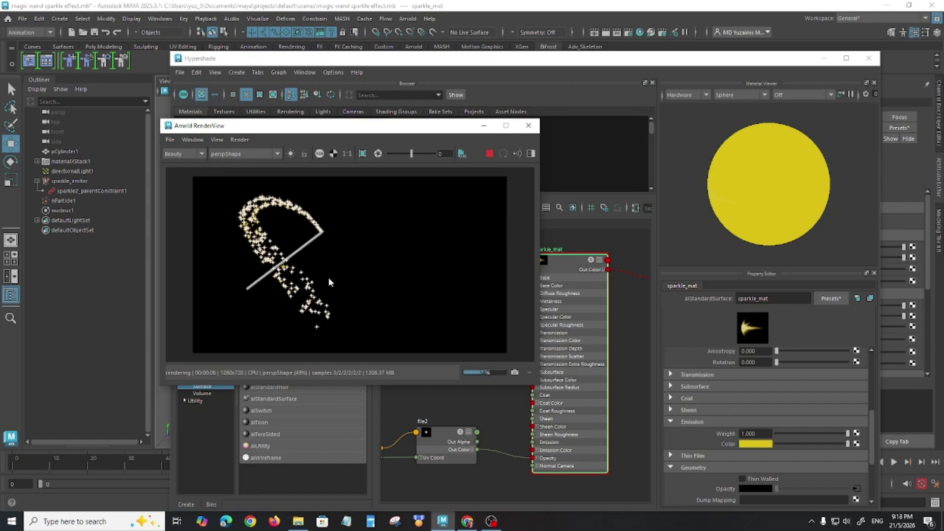
{"action": "left_click", "coordinate": [333, 153]}
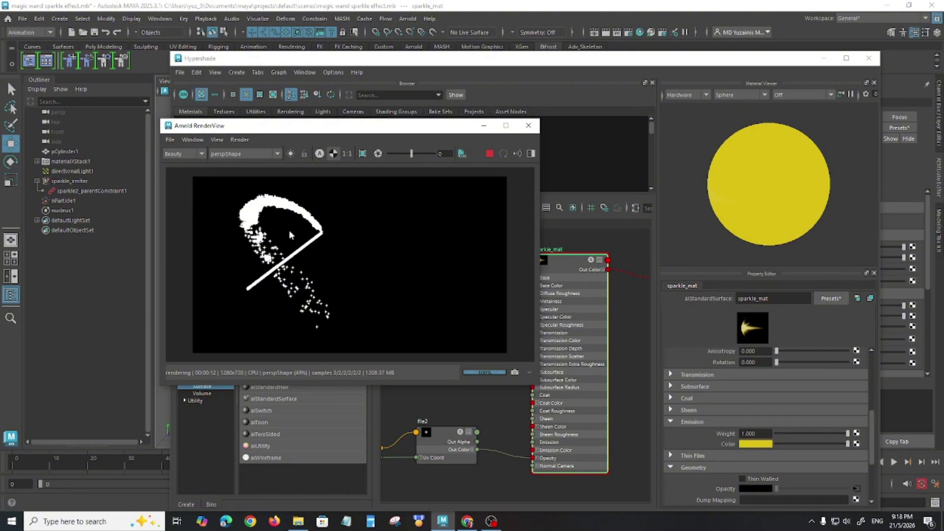
{"action": "left_click", "coordinate": [334, 154]}
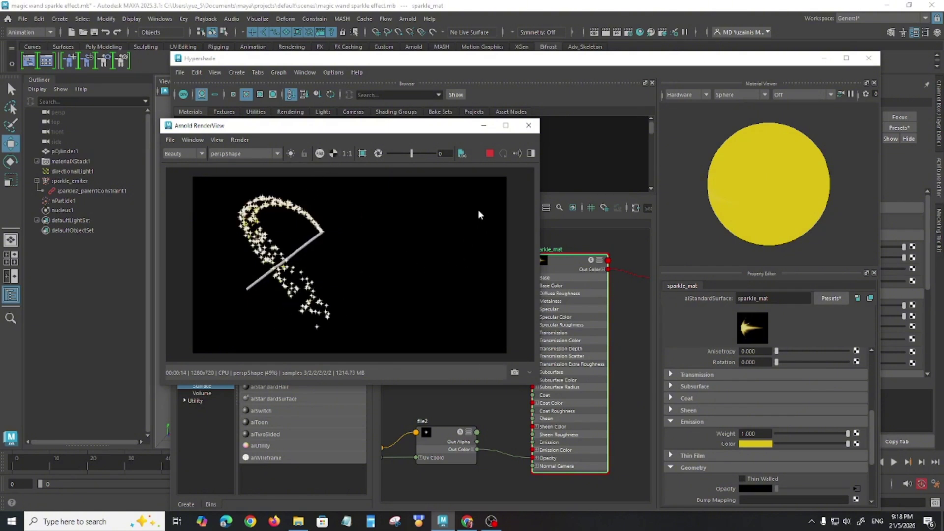
{"action": "left_click", "coordinate": [528, 126]}
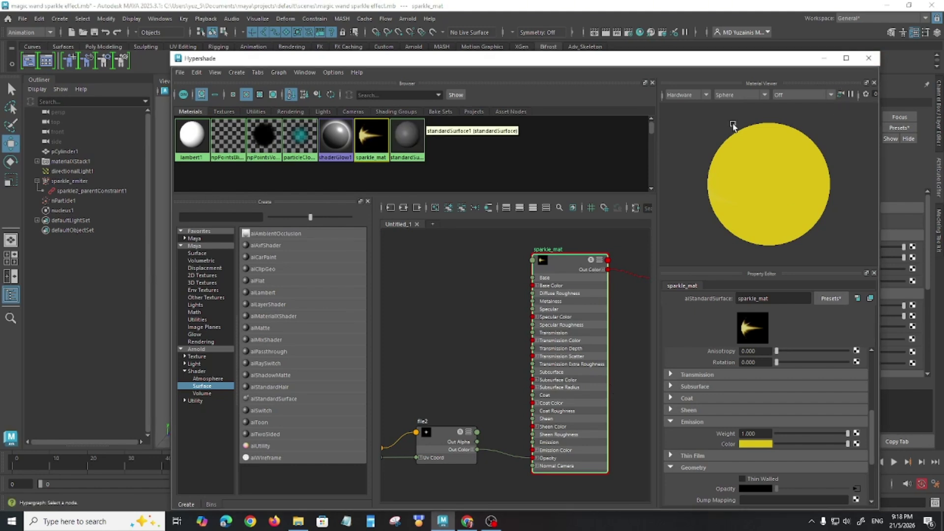
Close the Hypershade and select nParticle1 to show its particle shape attributes.
{"action": "left_click", "coordinate": [868, 59]}
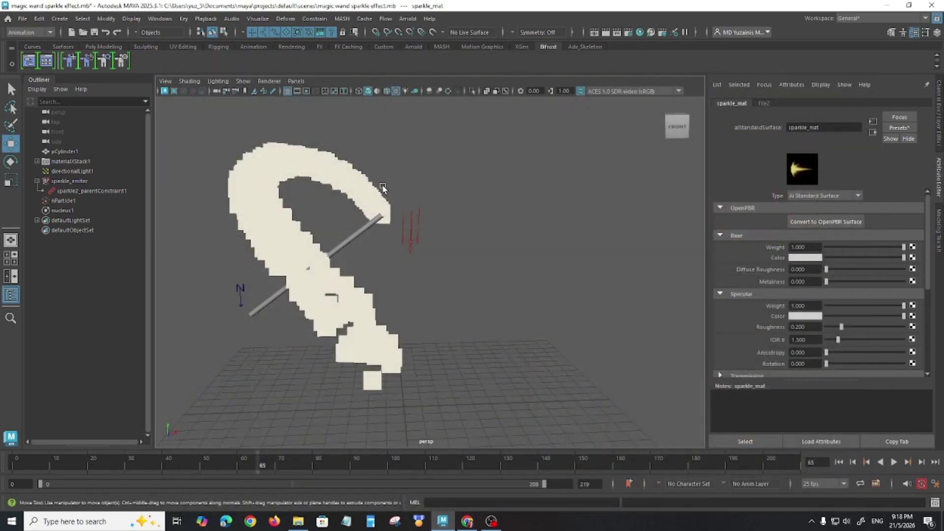
{"action": "left_click_drag", "start_coordinate": [447, 339], "coordinate": [474, 350], "text": "alt"}
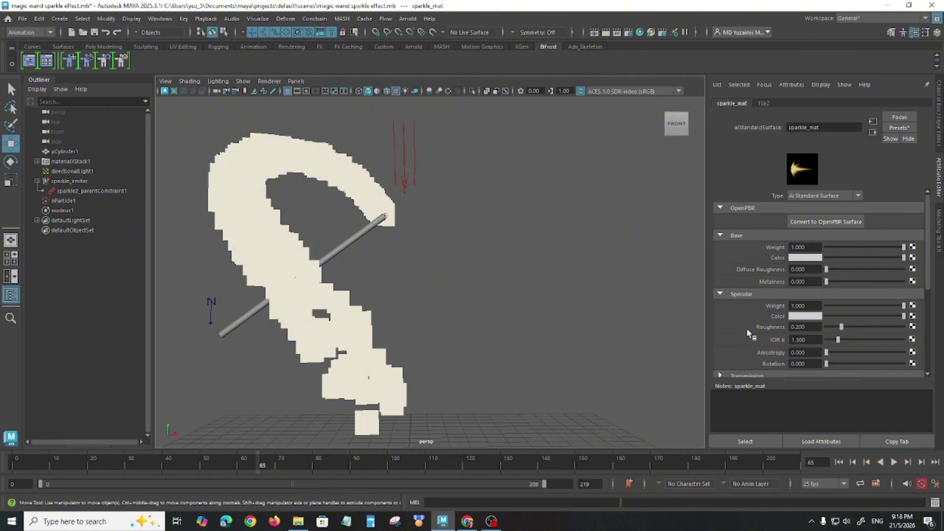
{"action": "scroll", "coordinate": [740, 343], "scroll_direction": "down", "scroll_amount": 3}
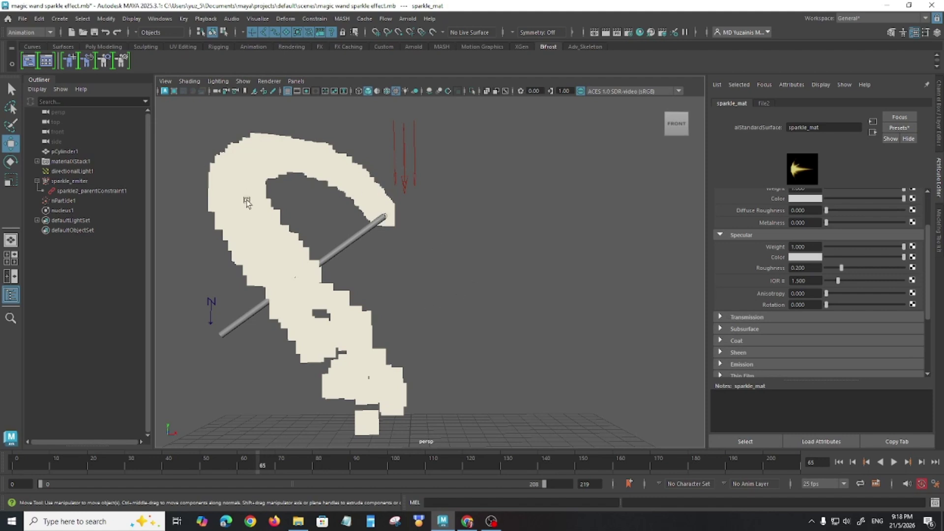
{"action": "scroll", "coordinate": [740, 333], "scroll_direction": "up", "scroll_amount": 3}
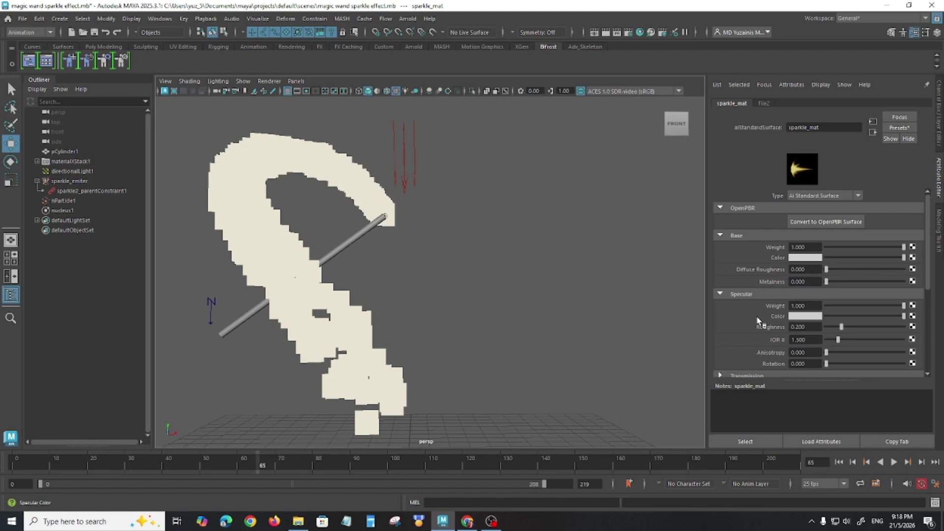
{"action": "left_click", "coordinate": [64, 200]}
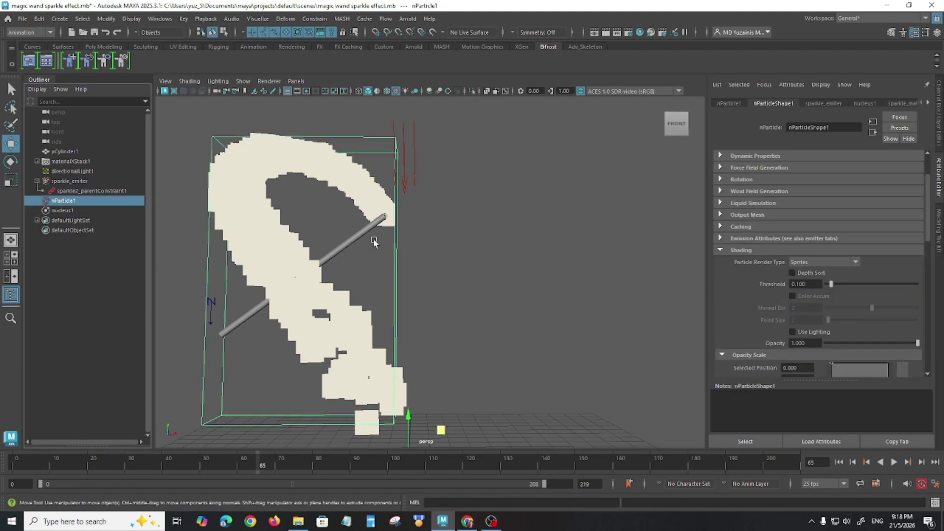
Enlarge nParticleShape1's Radius Scale ramp and add an end point at position 1.0 with value 0.
{"action": "scroll", "coordinate": [753, 316], "scroll_direction": "down", "scroll_amount": 2}
{"action": "scroll", "coordinate": [746, 313], "scroll_direction": "up", "scroll_amount": 2}
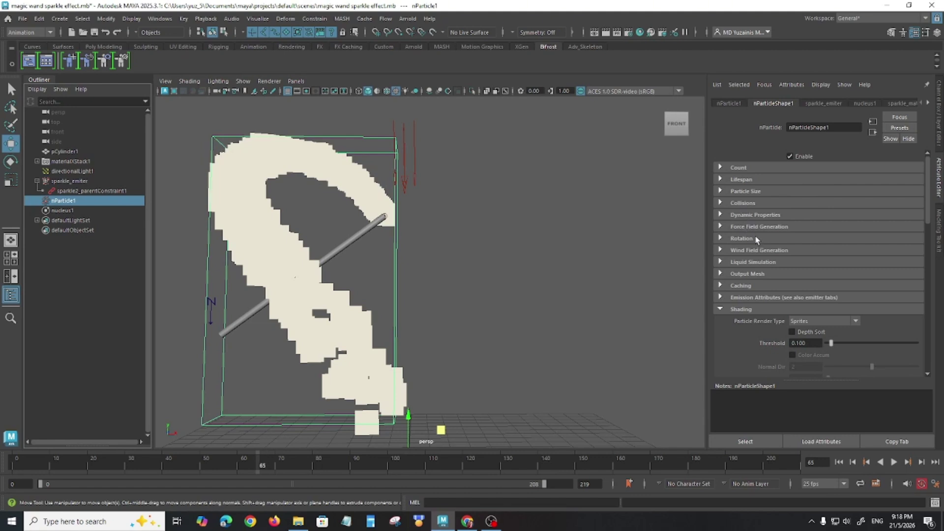
{"action": "left_click", "coordinate": [743, 191]}
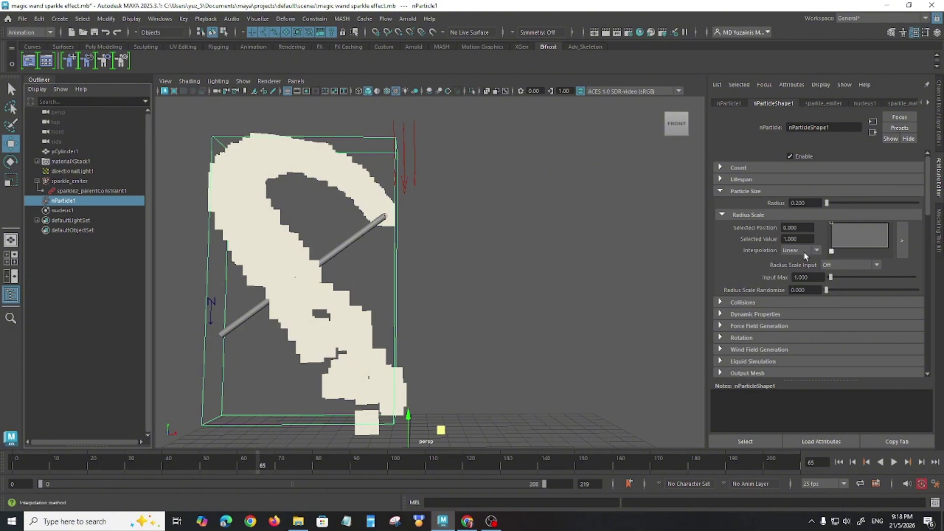
{"action": "left_click", "coordinate": [902, 242]}
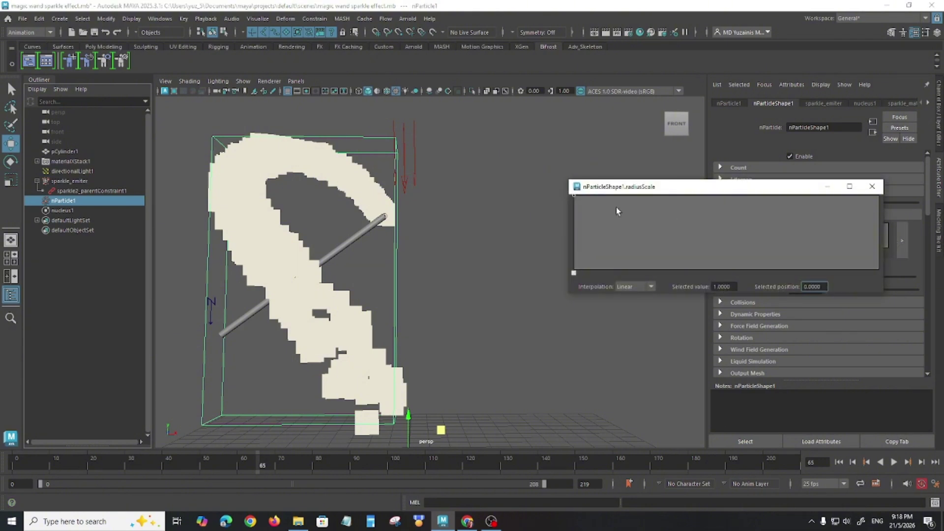
{"action": "left_click", "coordinate": [872, 186]}
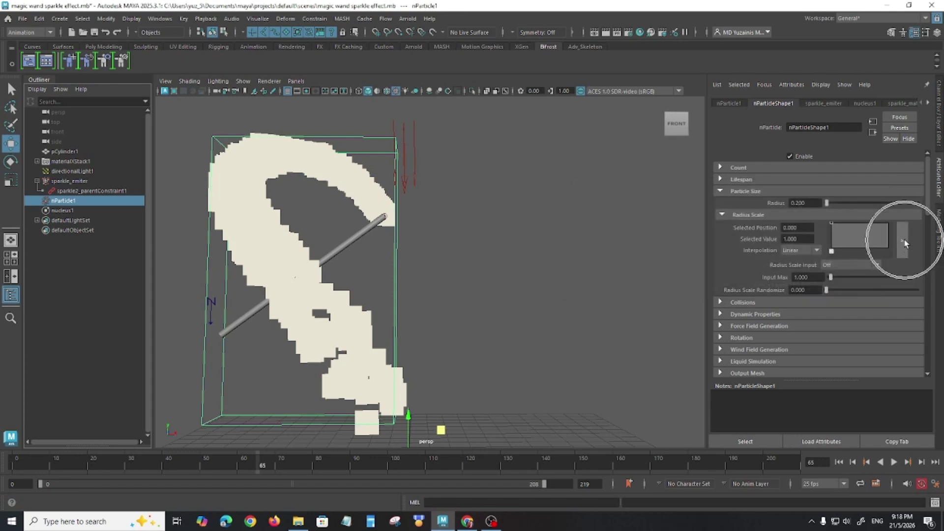
{"action": "left_click", "coordinate": [904, 241]}
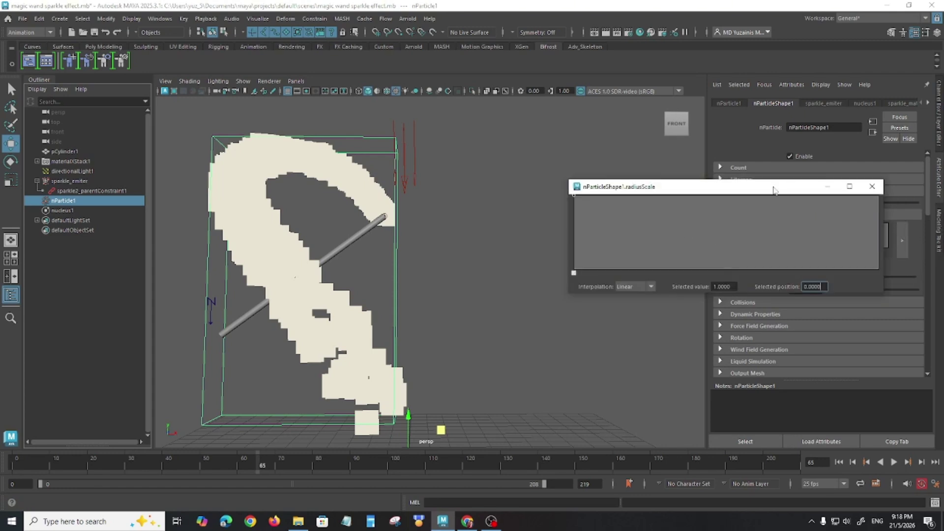
{"action": "left_click_drag", "start_coordinate": [775, 188], "coordinate": [666, 182]}
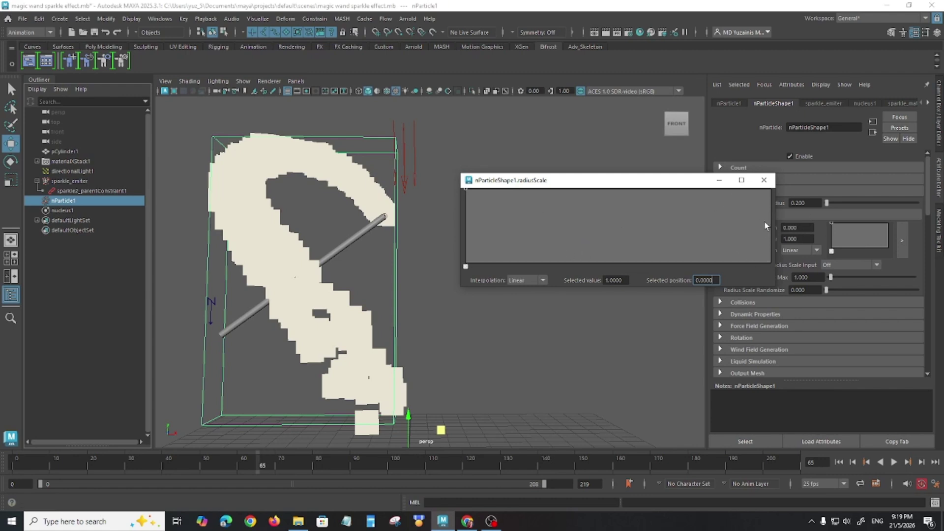
{"action": "left_click", "coordinate": [752, 213]}
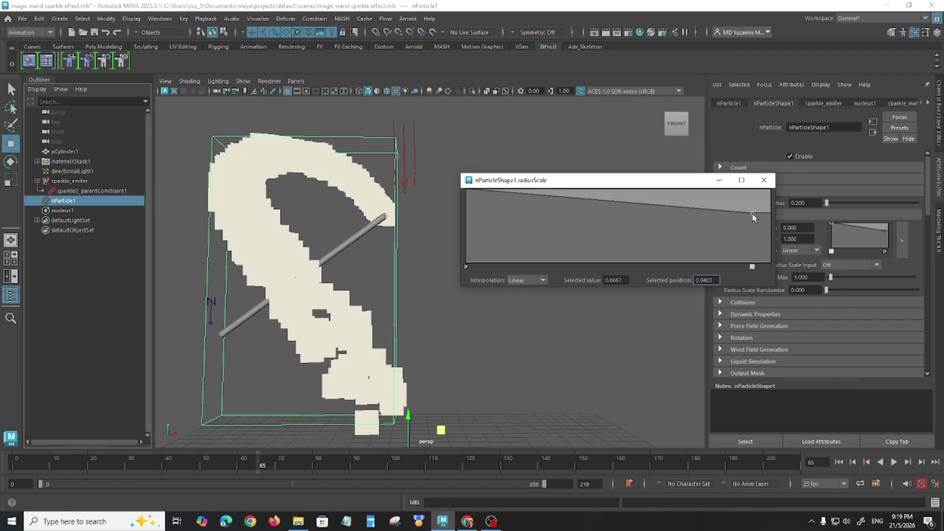
{"action": "left_click_drag", "start_coordinate": [754, 218], "coordinate": [774, 267]}
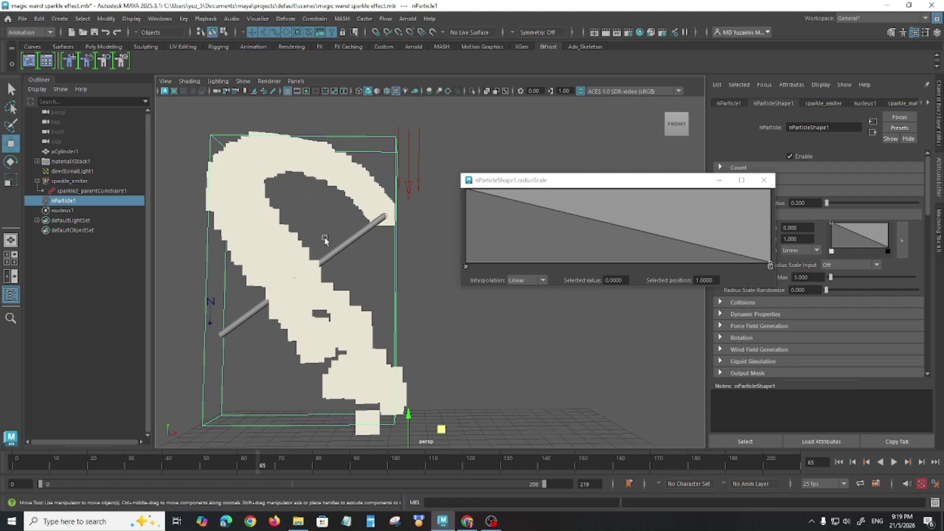
Render the current frame with Arnold and move the render view clear of the Radius Scale ramp.
{"action": "mouse_move", "coordinate": [429, 323]}
{"action": "left_mouse_down", "text": "alt"}
{"action": "mouse_move", "coordinate": [421, 305]}
{"action": "mouse_move", "coordinate": [426, 323]}
{"action": "left_mouse_up", "text": "alt"}
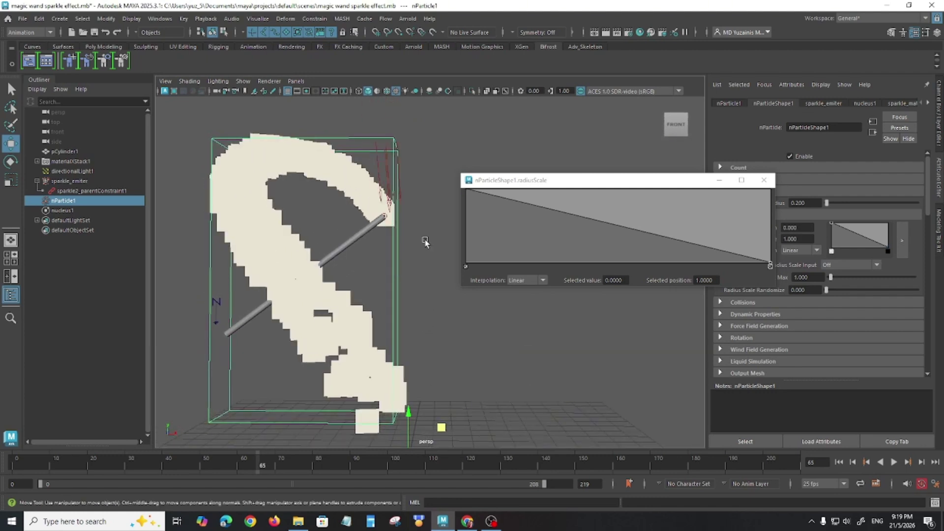
{"action": "right_click", "coordinate": [398, 33]}
{"action": "left_click", "coordinate": [410, 41]}
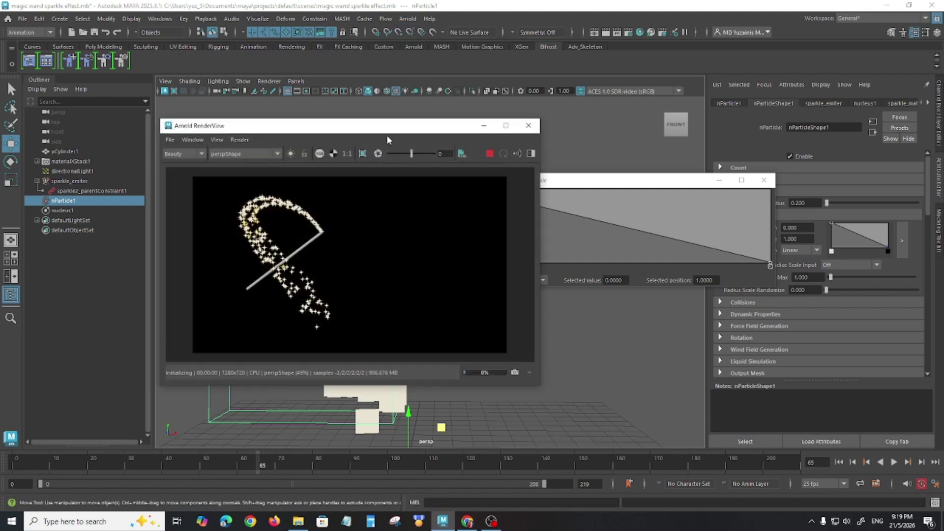
{"action": "left_click_drag", "start_coordinate": [357, 132], "coordinate": [251, 269]}
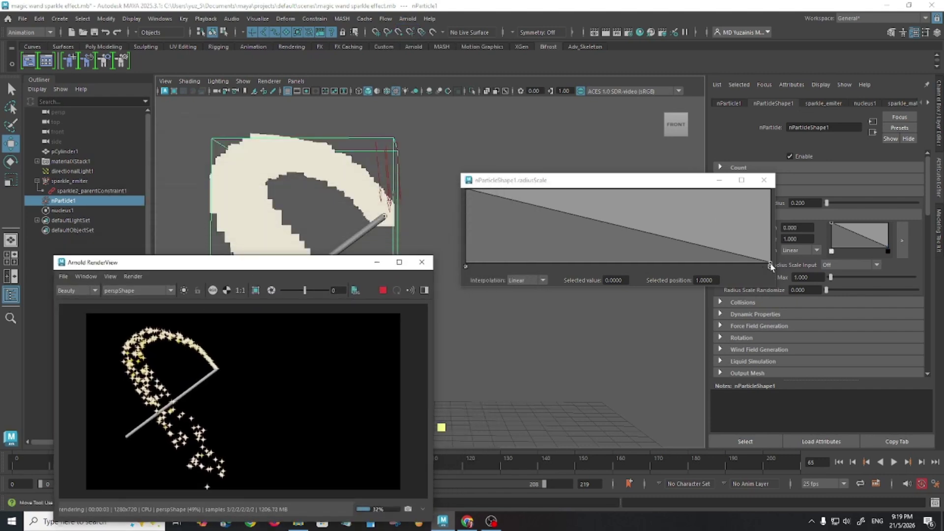
Reshape the Radius Scale ramp to start at 0, peak at about 0.9 near position 0.3, and end at 0.3867, and close it.
{"action": "left_click_drag", "start_coordinate": [770, 263], "coordinate": [776, 196]}
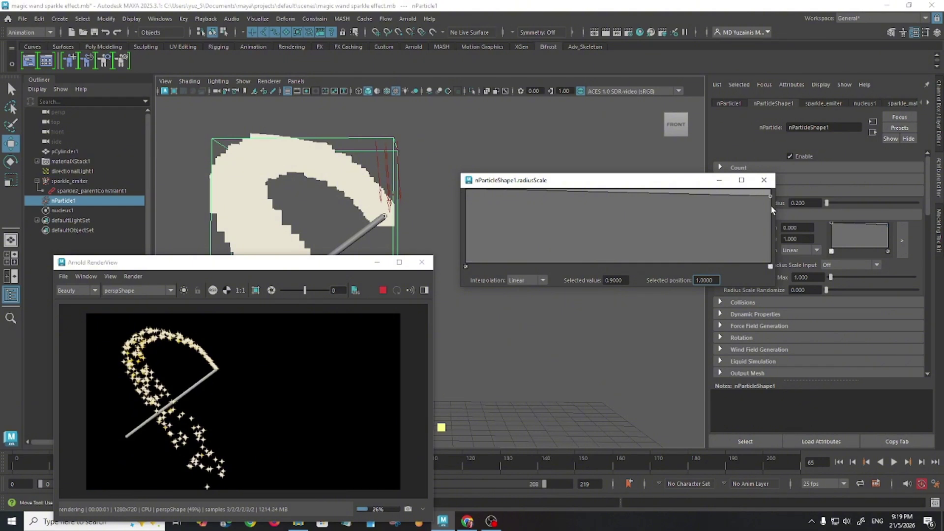
{"action": "left_click_drag", "start_coordinate": [771, 199], "coordinate": [540, 207]}
{"action": "left_click_drag", "start_coordinate": [466, 192], "coordinate": [457, 266]}
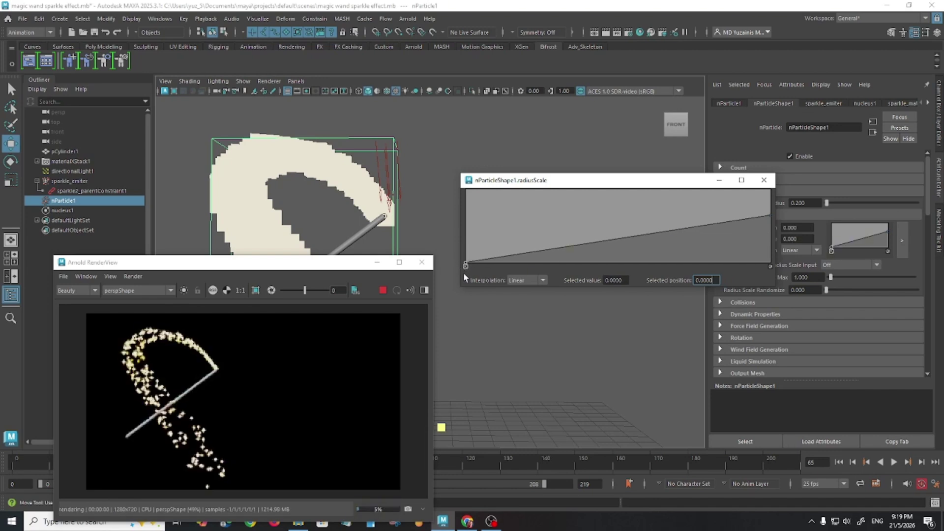
{"action": "left_click_drag", "start_coordinate": [556, 249], "coordinate": [554, 195]}
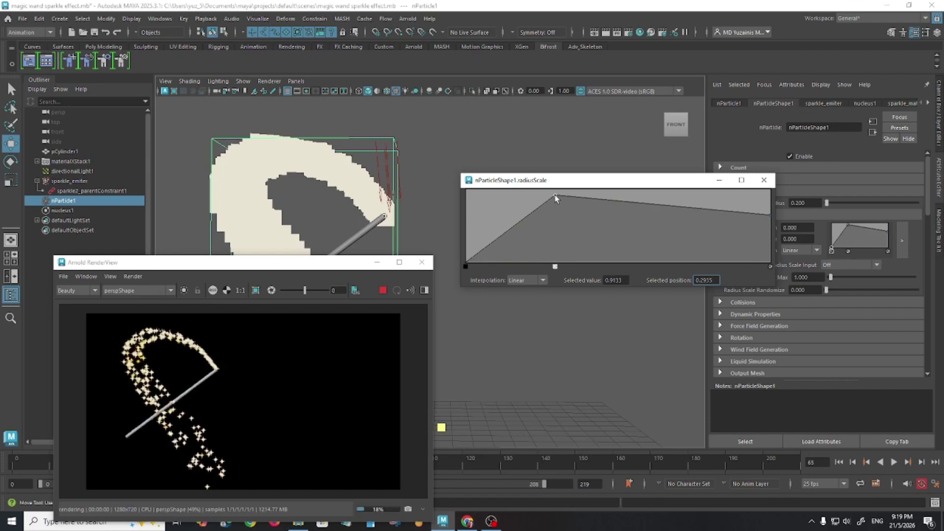
{"action": "left_click", "coordinate": [465, 265]}
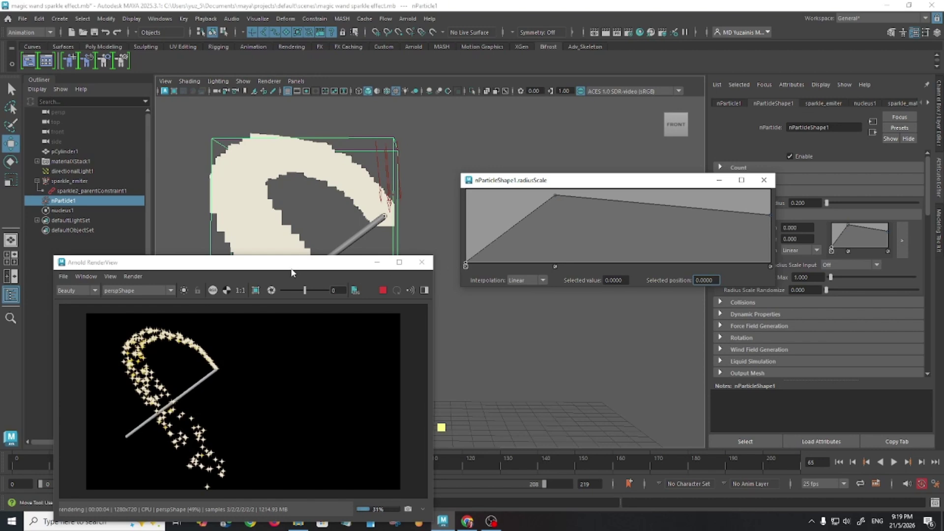
{"action": "left_click_drag", "start_coordinate": [302, 264], "coordinate": [317, 237]}
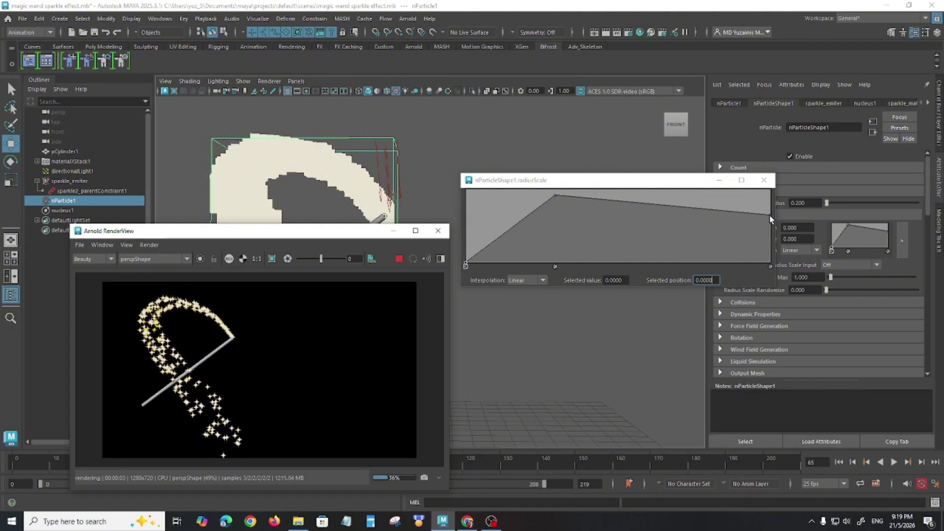
{"action": "left_click_drag", "start_coordinate": [769, 215], "coordinate": [776, 232]}
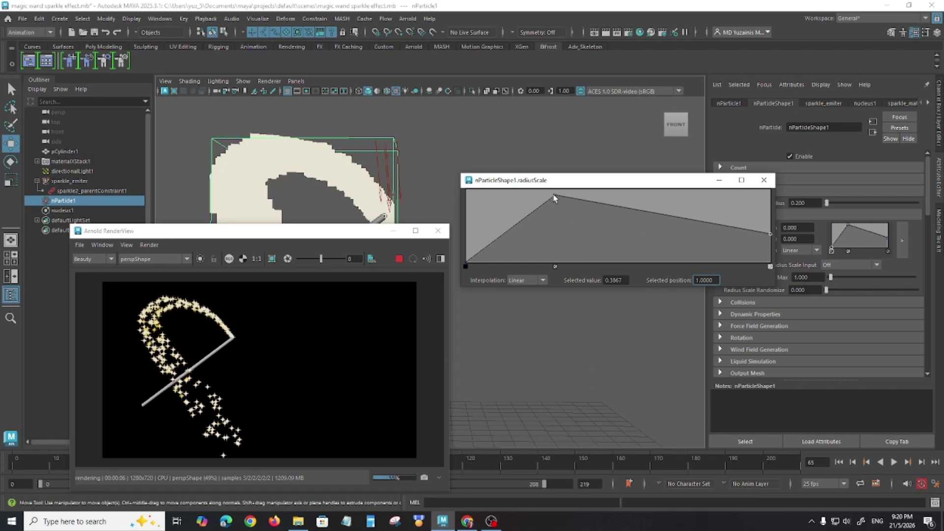
{"action": "left_click", "coordinate": [764, 180]}
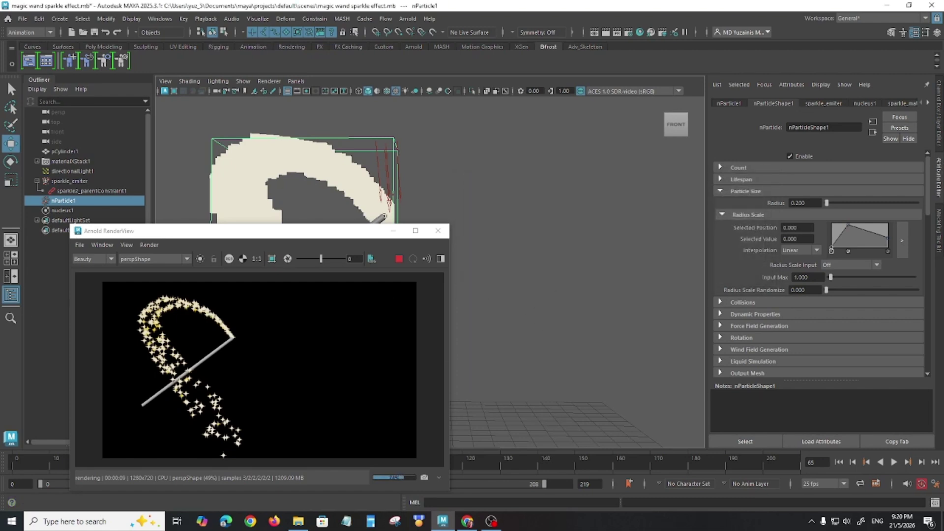
Rewind to frame 0 and play the simulation up to frame 70 to check the sparkles in the live render.
{"action": "key", "text": "alt+shift+v"}
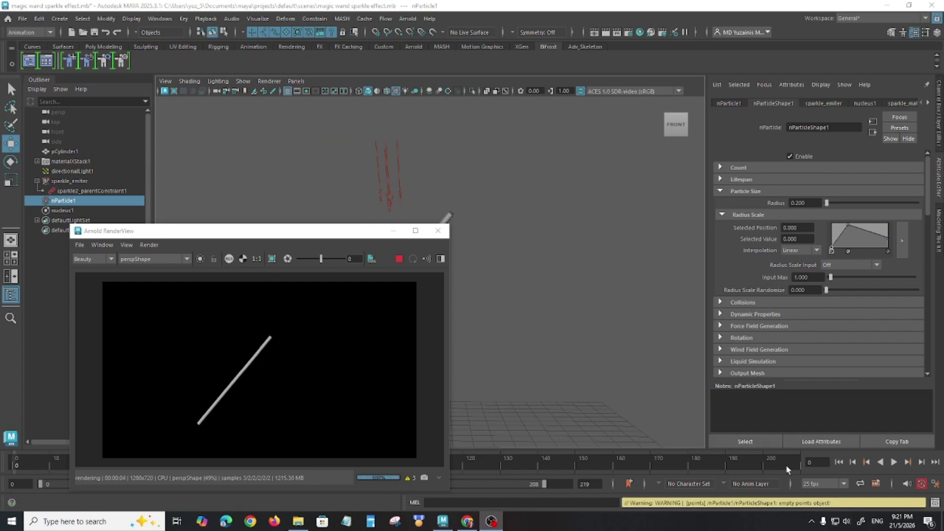
{"action": "scroll", "coordinate": [785, 335], "scroll_direction": "down", "scroll_amount": 2}
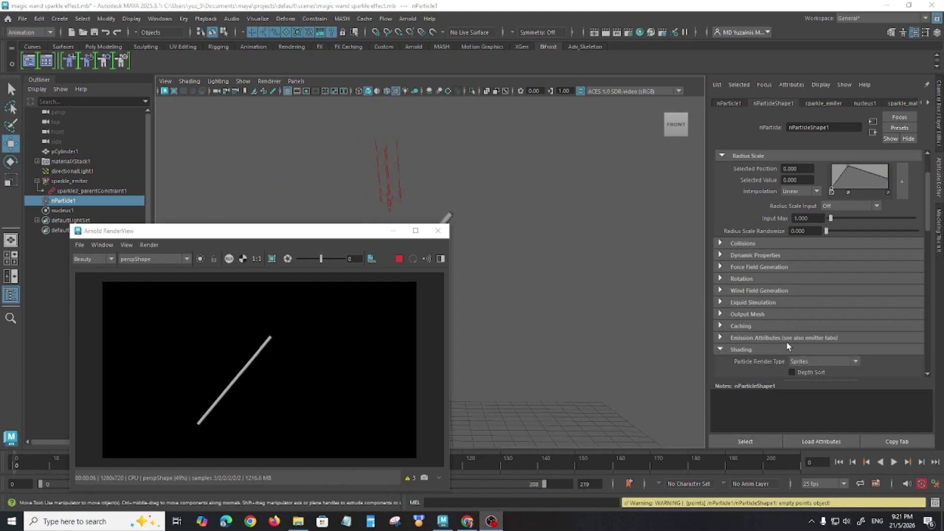
{"action": "left_click", "coordinate": [894, 462]}
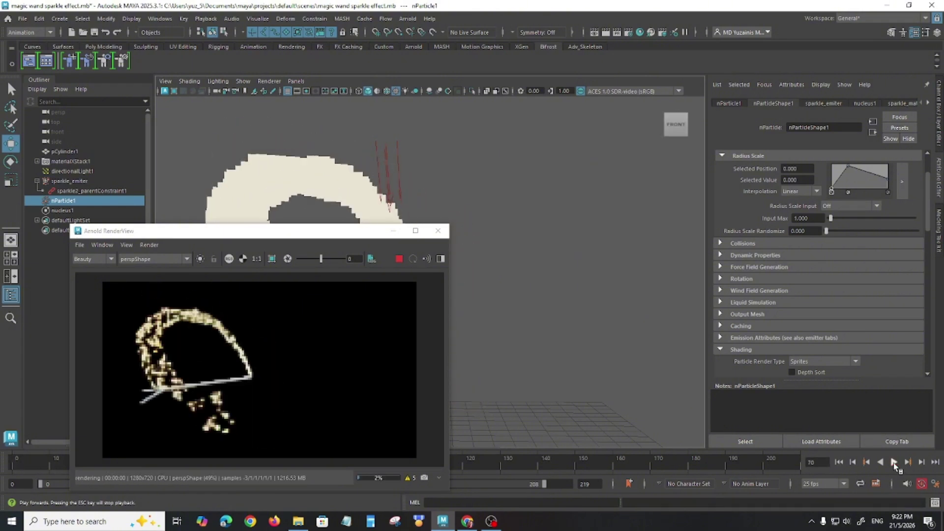
{"action": "left_click", "coordinate": [894, 462]}
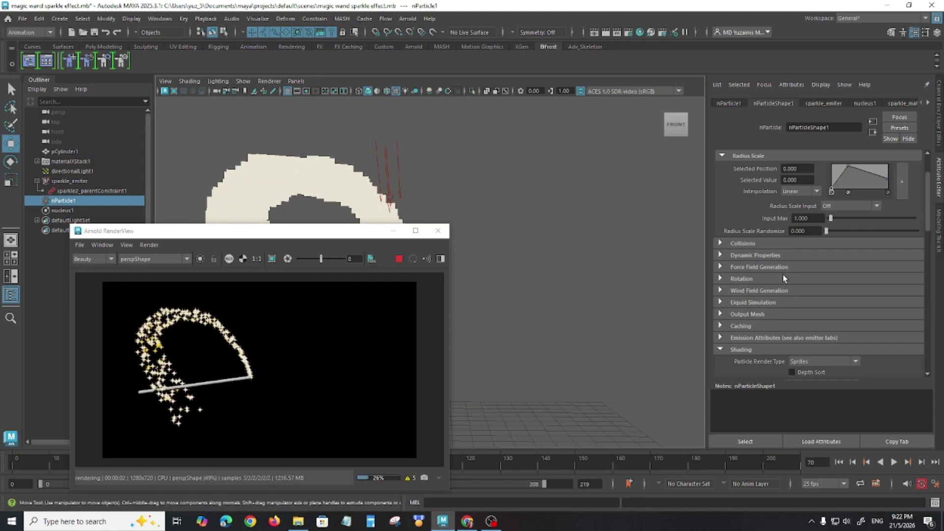
Collapse the Shading attributes, try a Sprite Twist of about -162 in nParticleShape1's Sprite Attributes, and undo the twist.
{"action": "scroll", "coordinate": [783, 295], "scroll_direction": "down", "scroll_amount": 6}
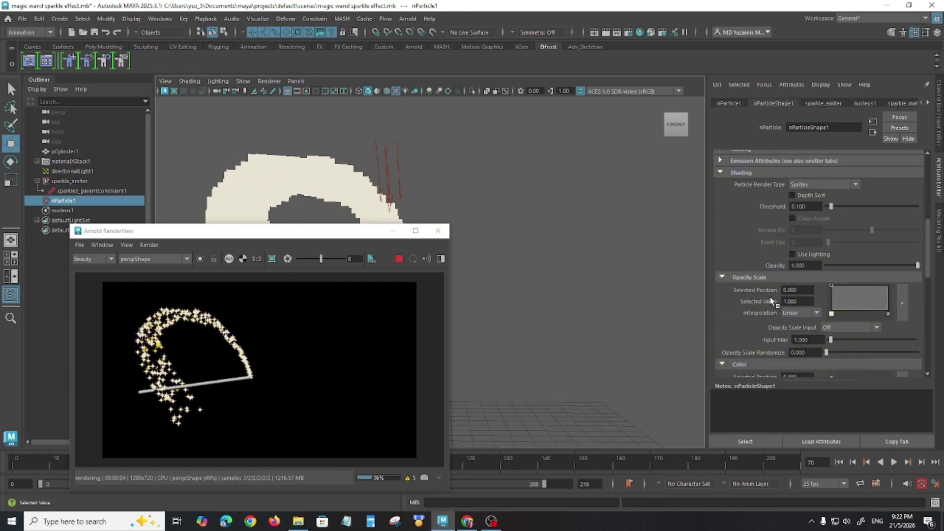
{"action": "scroll", "coordinate": [771, 301], "scroll_direction": "down", "scroll_amount": 2}
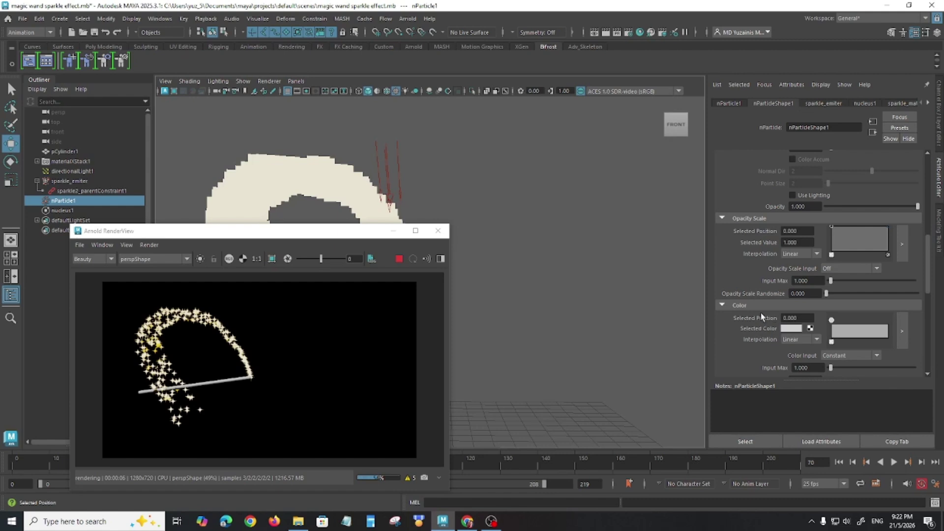
{"action": "scroll", "coordinate": [760, 312], "scroll_direction": "down", "scroll_amount": 4}
{"action": "scroll", "coordinate": [759, 312], "scroll_direction": "up", "scroll_amount": 7}
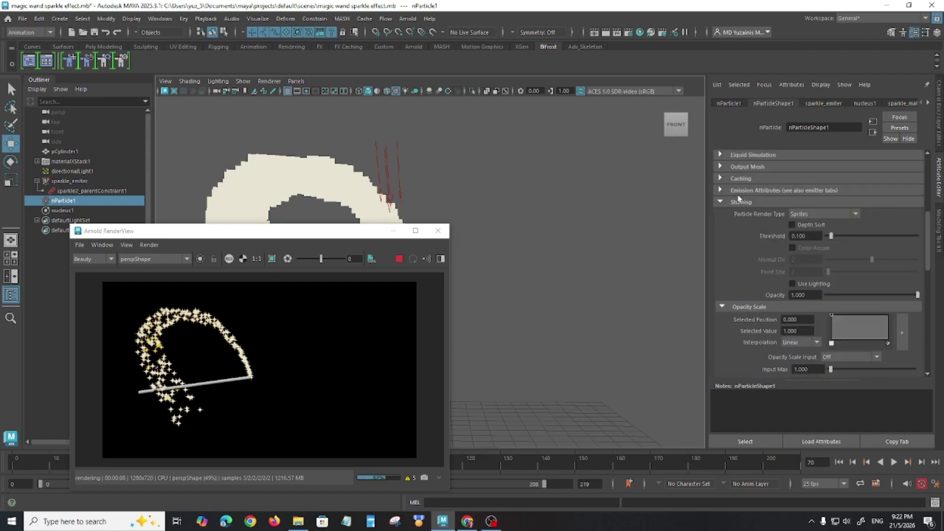
{"action": "left_click", "coordinate": [727, 203]}
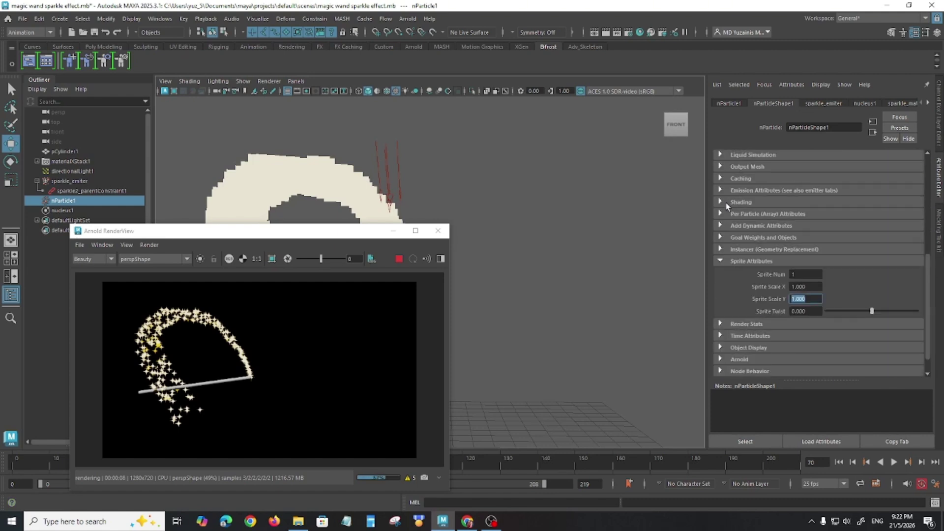
{"action": "left_click", "coordinate": [735, 262]}
{"action": "left_click", "coordinate": [746, 289]}
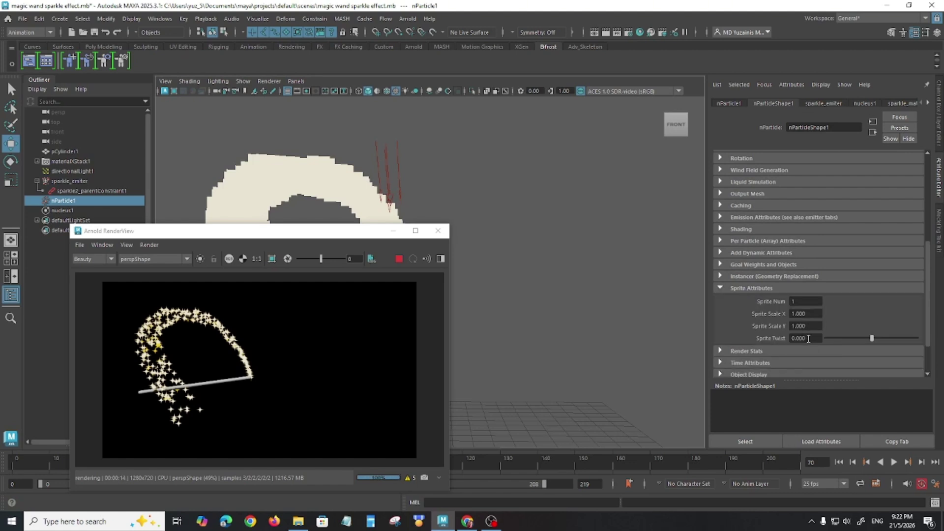
{"action": "left_click_drag", "start_coordinate": [872, 338], "coordinate": [831, 338]}
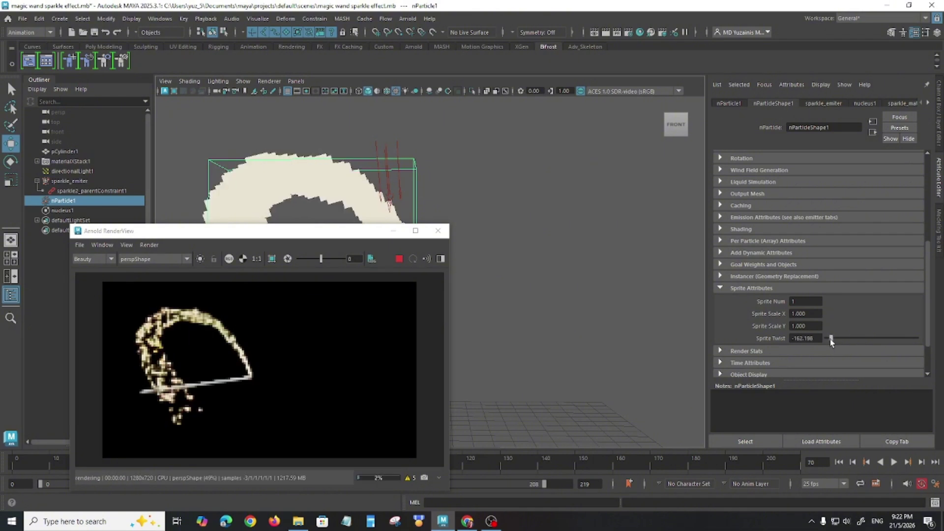
{"action": "key", "text": "ctrl+z"}
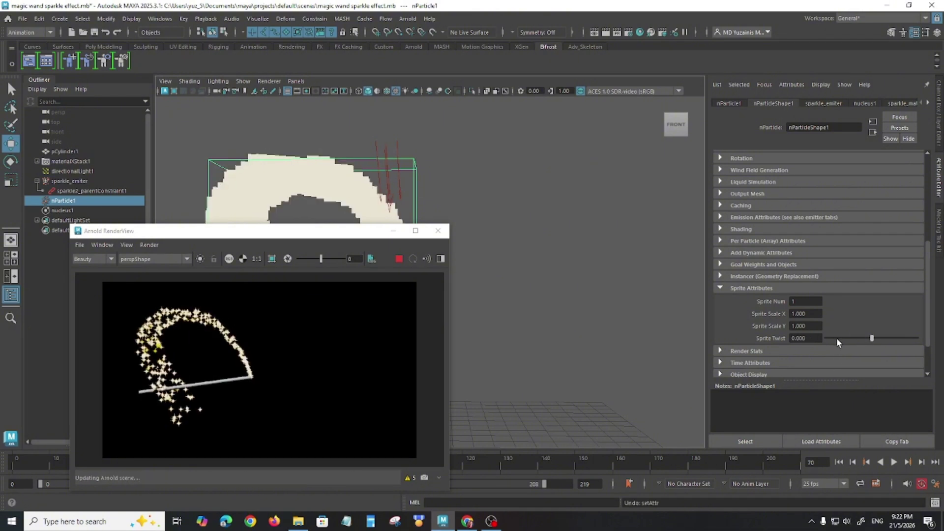
Set Sprite Scale X and Sprite Scale Y to 0.6 and inspect the sparkles closer in the render.
{"action": "left_click", "coordinate": [813, 313]}
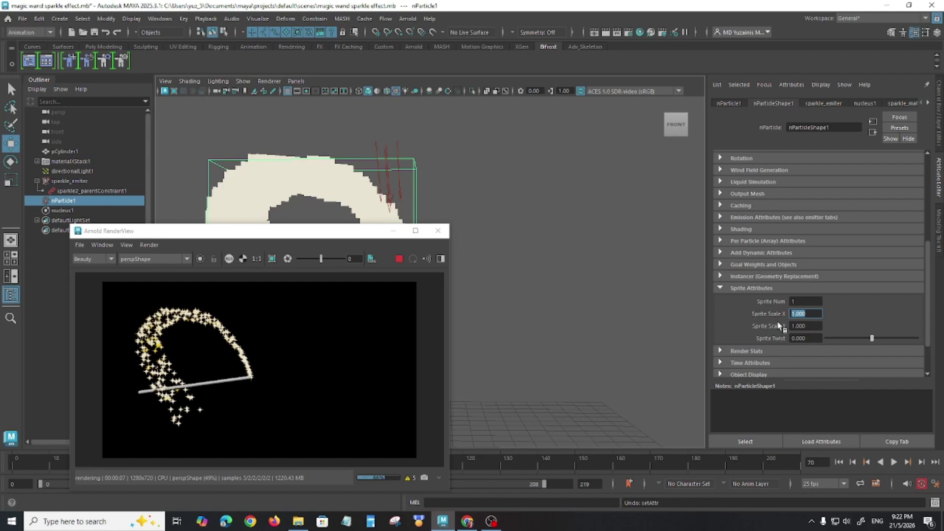
{"action": "type", "text": "0.6"}
{"action": "key", "text": "Return"}
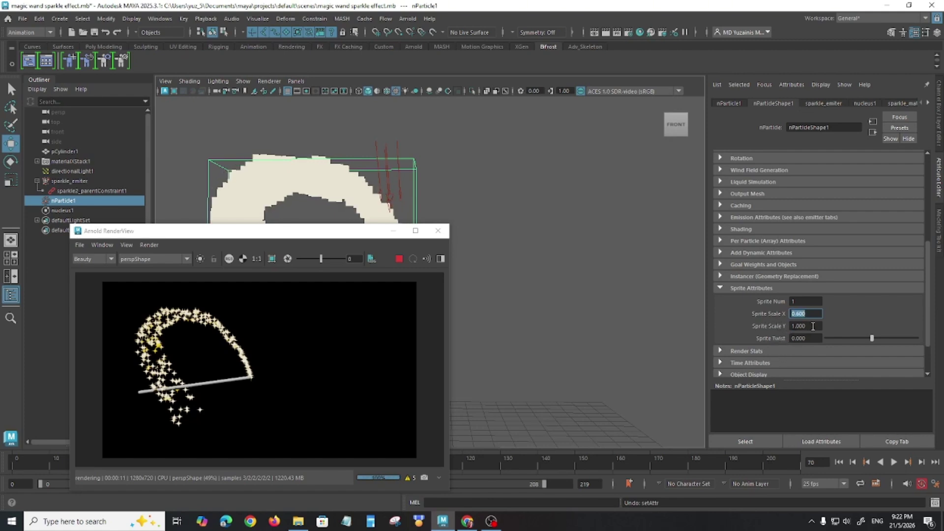
{"action": "left_click", "coordinate": [813, 326]}
{"action": "type", "text": "0.6"}
{"action": "key", "text": "Return"}
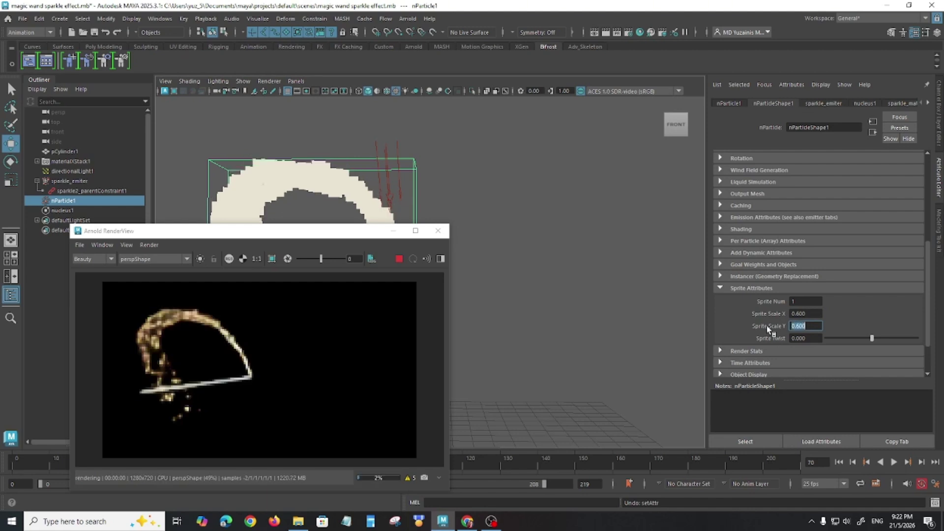
{"action": "scroll", "coordinate": [222, 386], "scroll_direction": "up", "scroll_amount": 2}
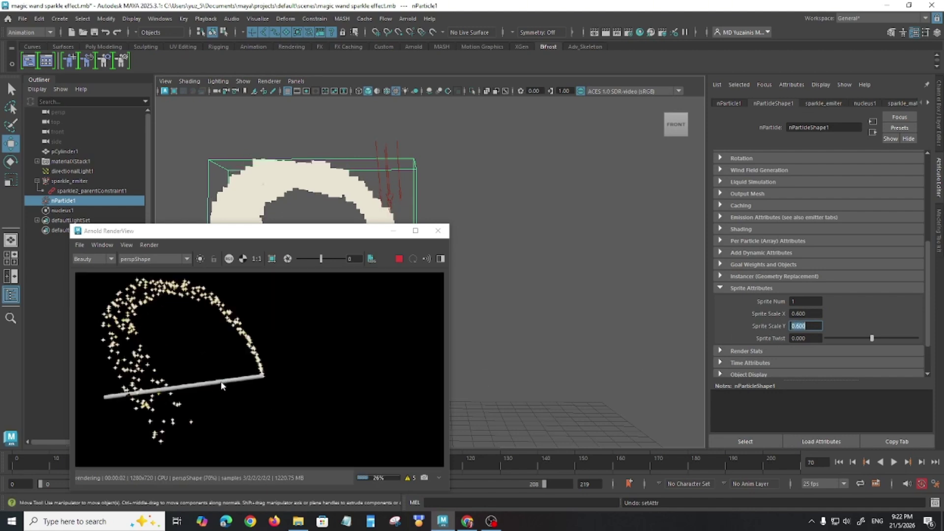
Set both Sprite Scale X and Sprite Scale Y of the sparkle particles to 2.
{"action": "left_click", "coordinate": [806, 314]}
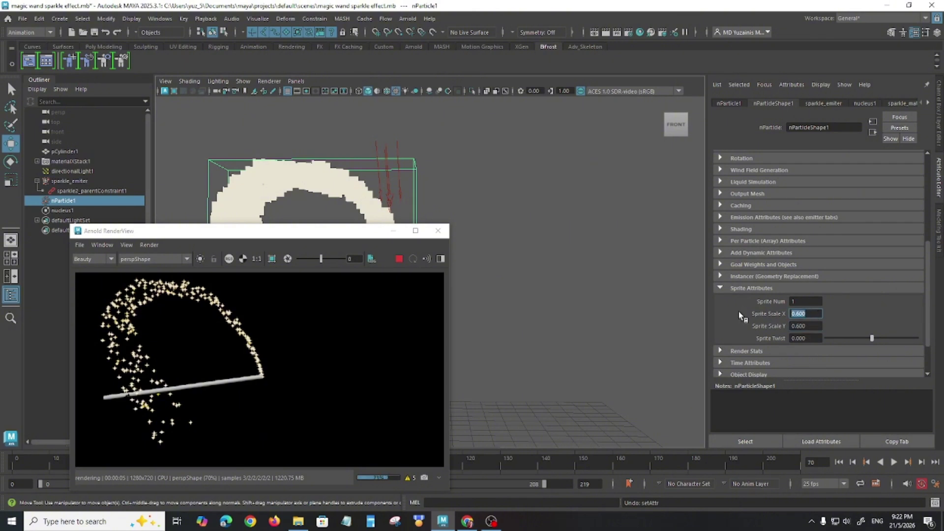
{"action": "type", "text": "2"}
{"action": "key", "text": "Return"}
{"action": "left_click", "coordinate": [806, 326]}
{"action": "type", "text": "2"}
{"action": "key", "text": "Return"}
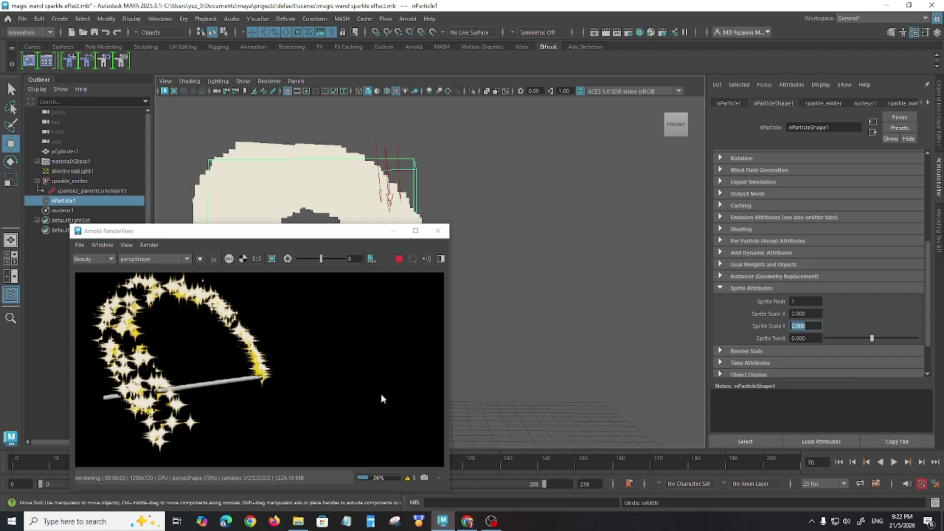
Set both Sprite Scale X and Sprite Scale Y of nParticleShape1 to 0.5 and close the Arnold RenderView.
{"action": "left_click", "coordinate": [814, 313]}
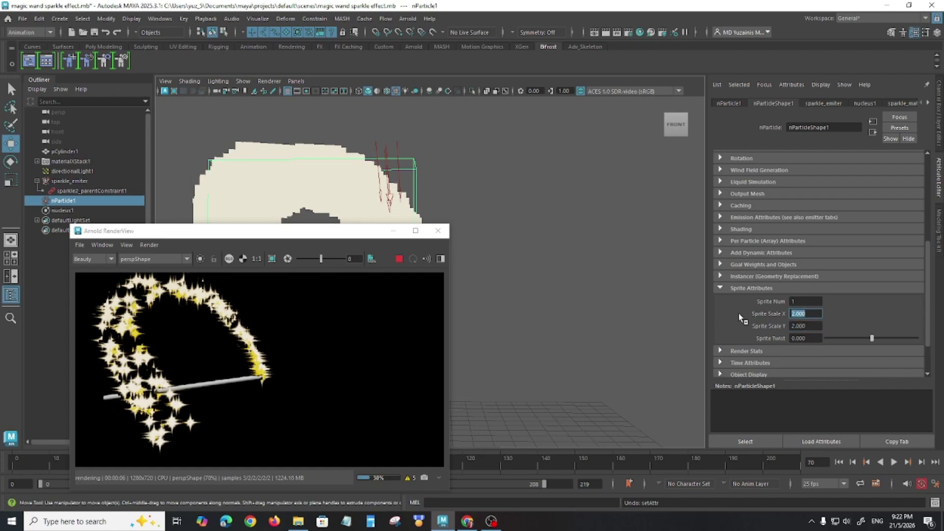
{"action": "type", "text": "0.5"}
{"action": "key", "text": "Return"}
{"action": "left_click", "coordinate": [796, 326]}
{"action": "type", "text": "0.5"}
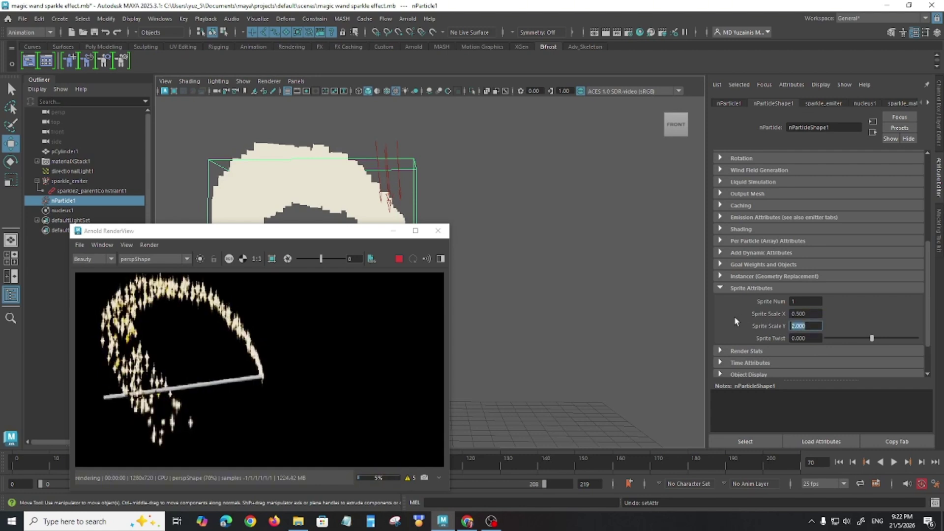
{"action": "key", "text": "Return"}
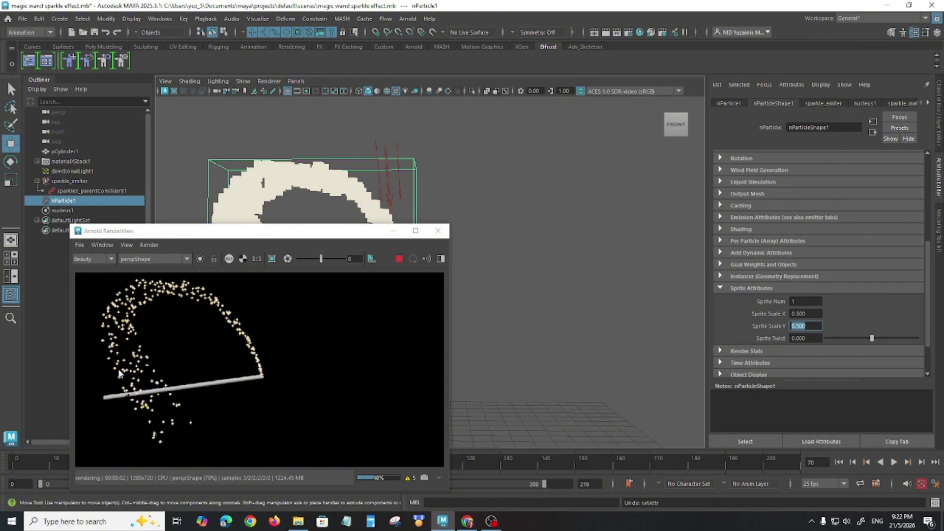
{"action": "left_click", "coordinate": [439, 231]}
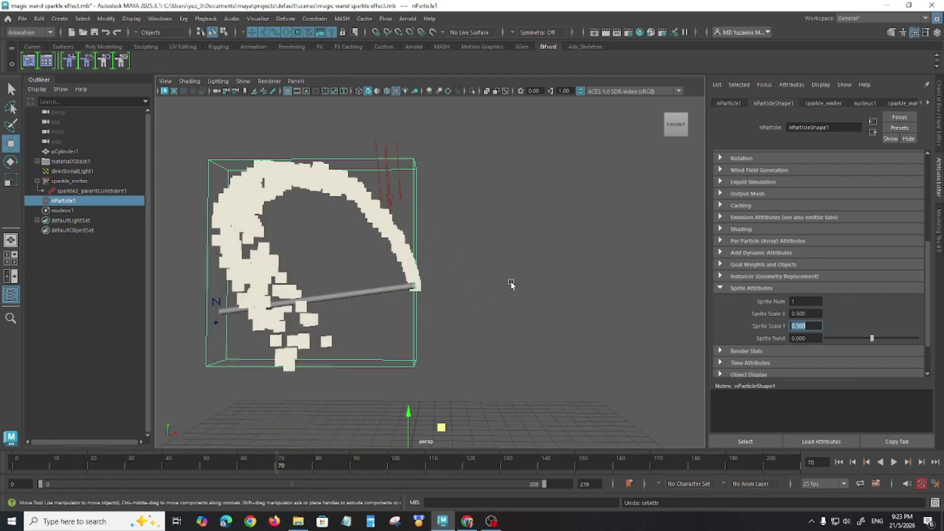
Deselect the particles, rewind to frame 0 and play the simulation up to frame 72.
{"action": "mouse_move", "coordinate": [510, 318]}
{"action": "left_mouse_down", "text": "alt"}
{"action": "mouse_move", "coordinate": [507, 289]}
{"action": "mouse_move", "coordinate": [495, 313]}
{"action": "left_mouse_up", "text": "alt"}
{"action": "left_click", "coordinate": [508, 300]}
{"action": "left_click", "coordinate": [839, 464]}
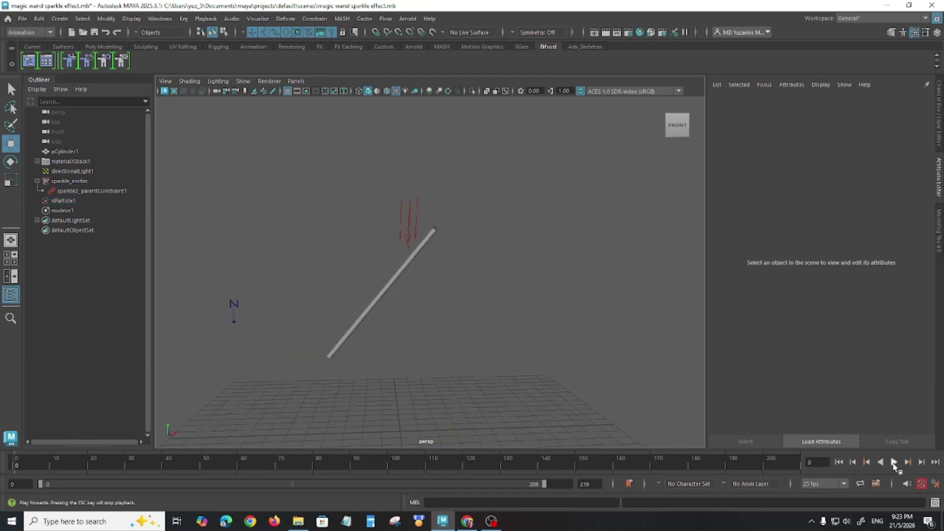
{"action": "left_click", "coordinate": [894, 462]}
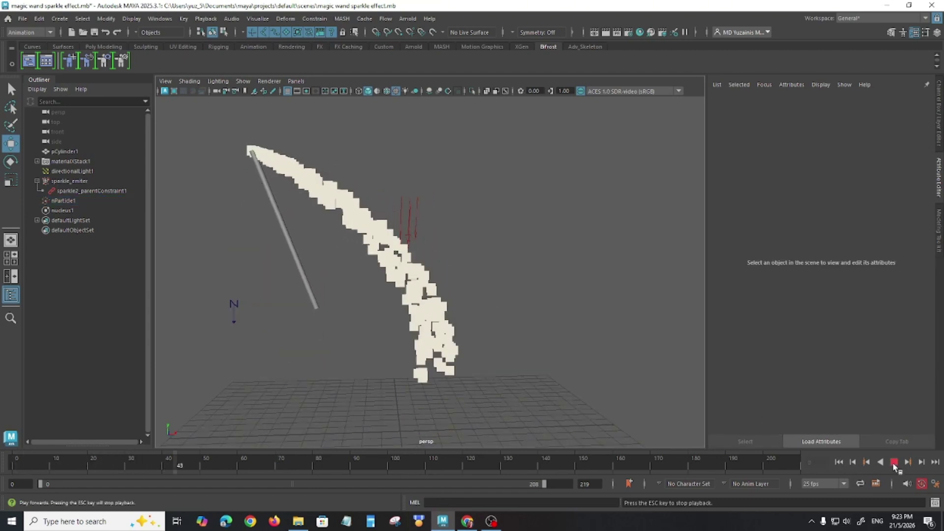
{"action": "key", "text": "Escape"}
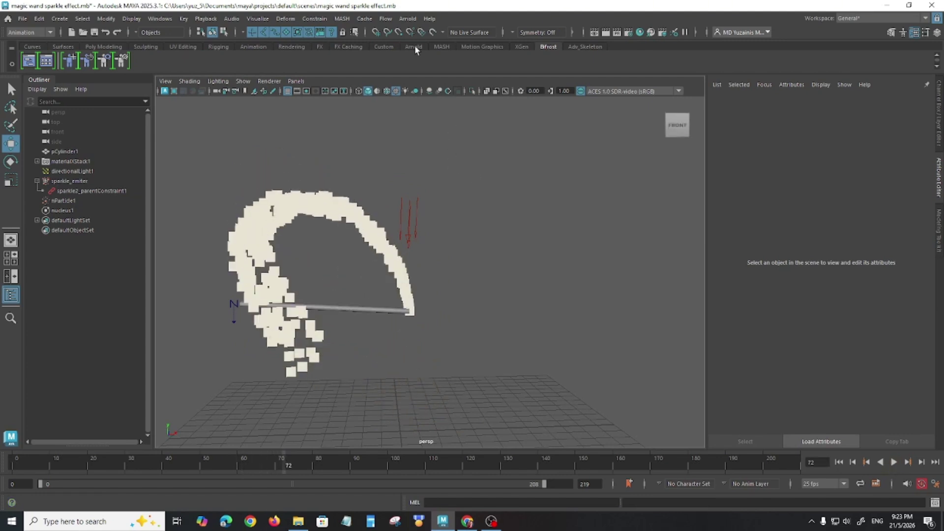
Render frame 72 in the Arnold RenderView, reopen the render for another look at the smaller sparkles, and close it.
{"action": "left_click", "coordinate": [407, 18]}
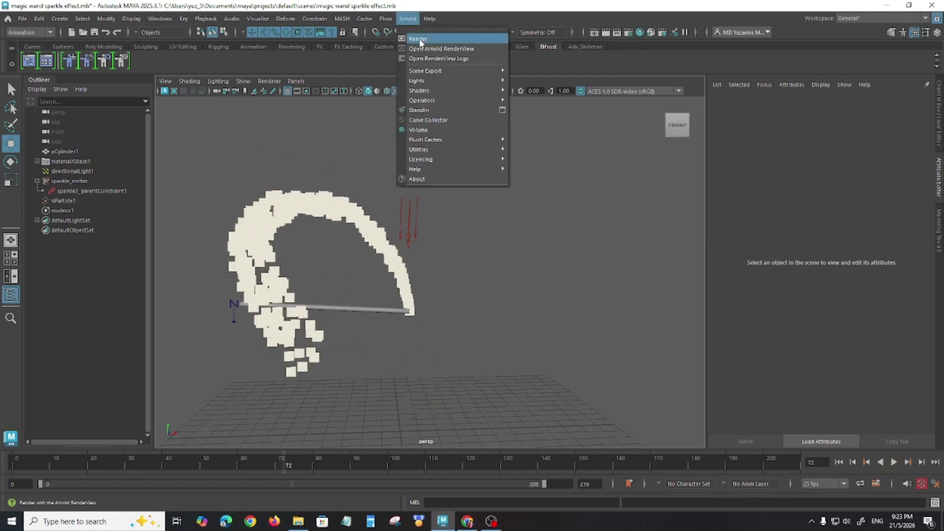
{"action": "left_click", "coordinate": [418, 38]}
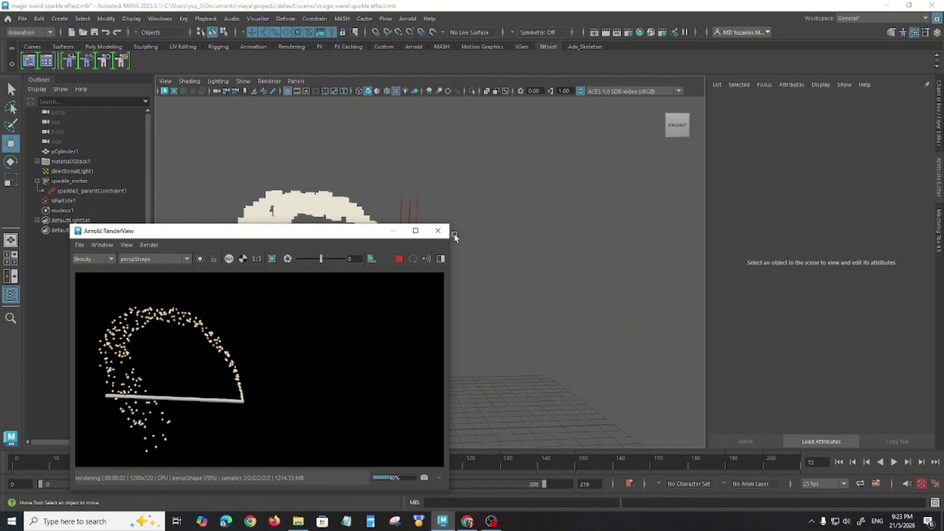
{"action": "left_click", "coordinate": [438, 231]}
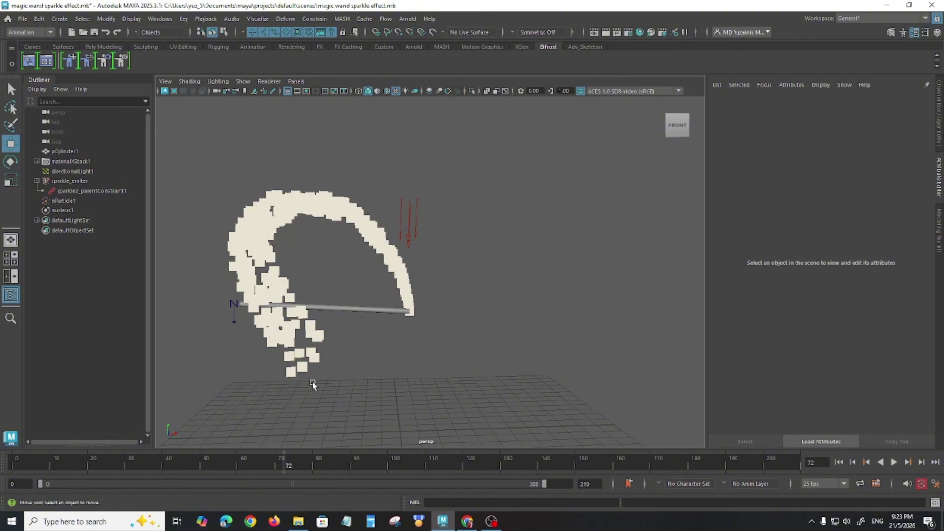
{"action": "left_click", "coordinate": [407, 20]}
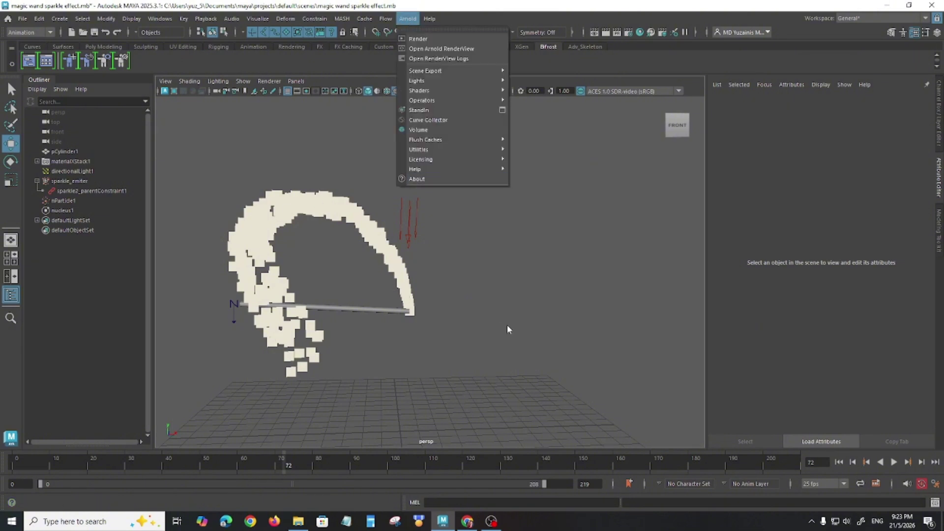
{"action": "left_click", "coordinate": [441, 49]}
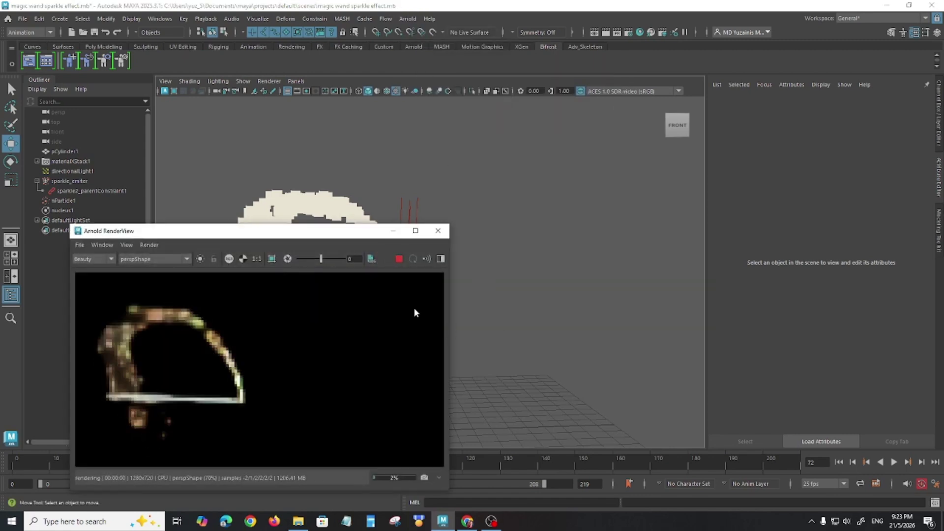
{"action": "left_click_drag", "start_coordinate": [298, 230], "coordinate": [450, 188]}
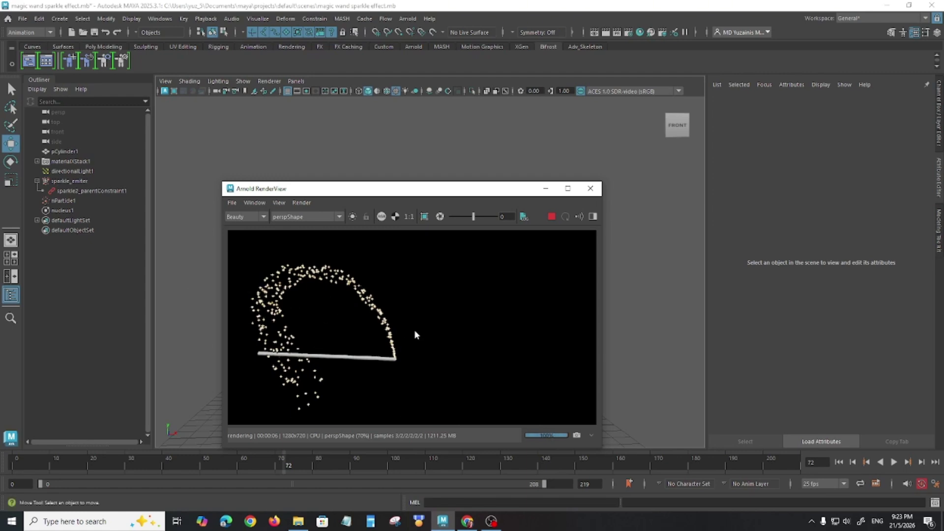
{"action": "left_click", "coordinate": [591, 188]}
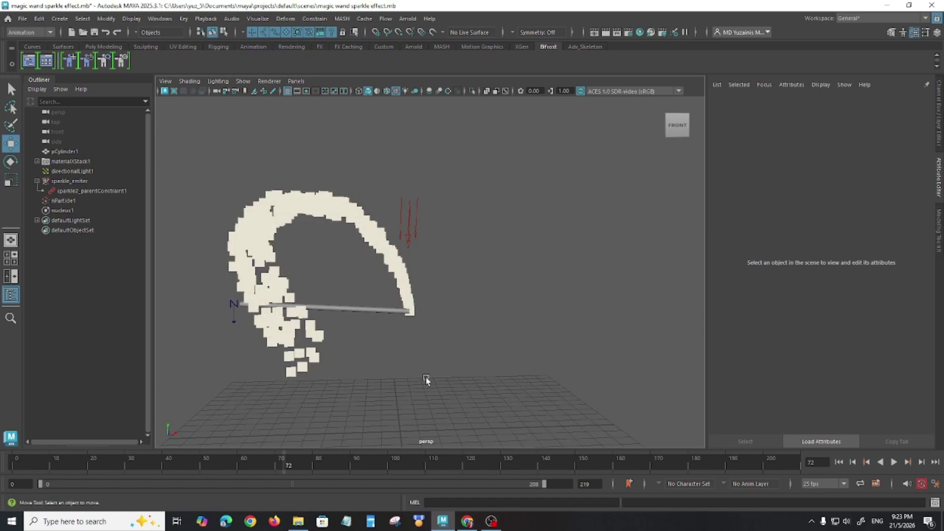
Scrub the timeline to frame 125, rewind to frame 0 and replay the simulation up to frame 64.
{"action": "left_click_drag", "start_coordinate": [243, 464], "coordinate": [482, 477]}
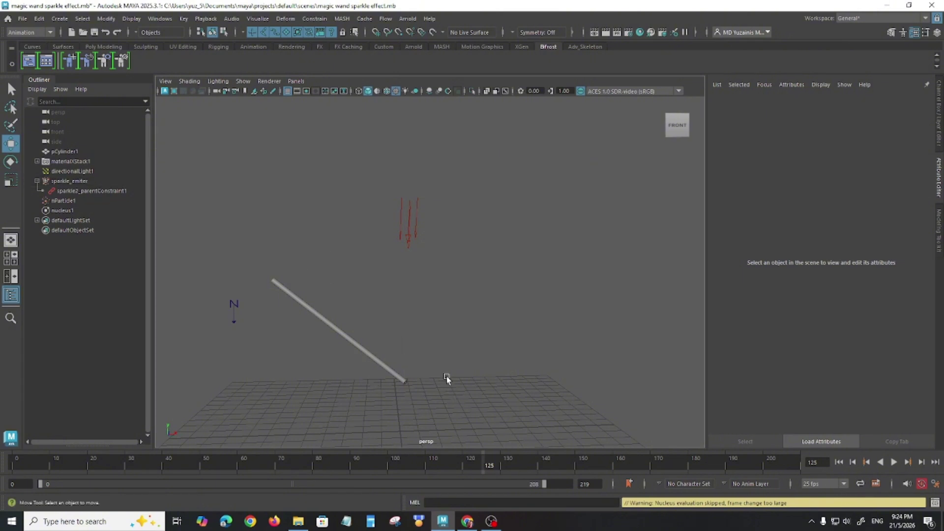
{"action": "left_click", "coordinate": [839, 461]}
{"action": "left_click", "coordinate": [894, 463]}
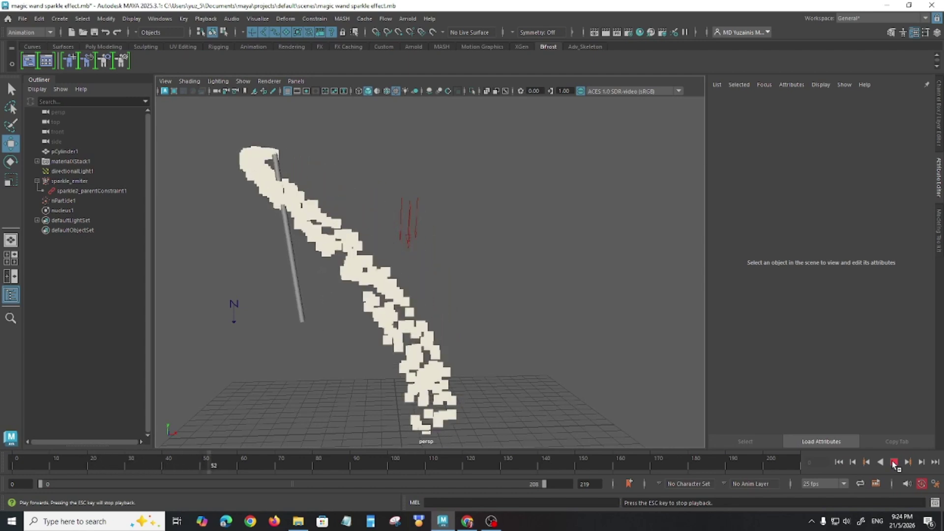
{"action": "left_click", "coordinate": [894, 463]}
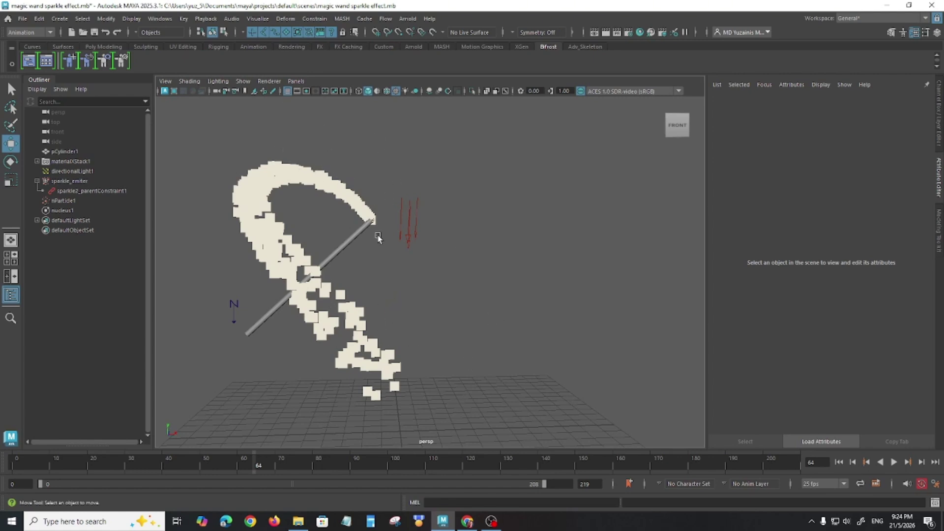
Select nParticle1, switch to the FX menu set and create a new nObject cache for the particles.
{"action": "left_click", "coordinate": [64, 201]}
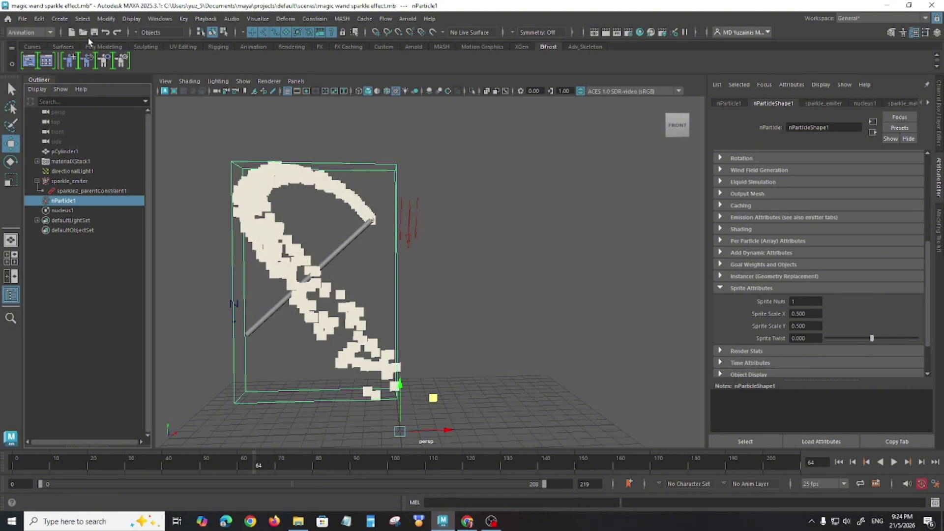
{"action": "left_click", "coordinate": [30, 32]}
{"action": "left_click", "coordinate": [11, 73]}
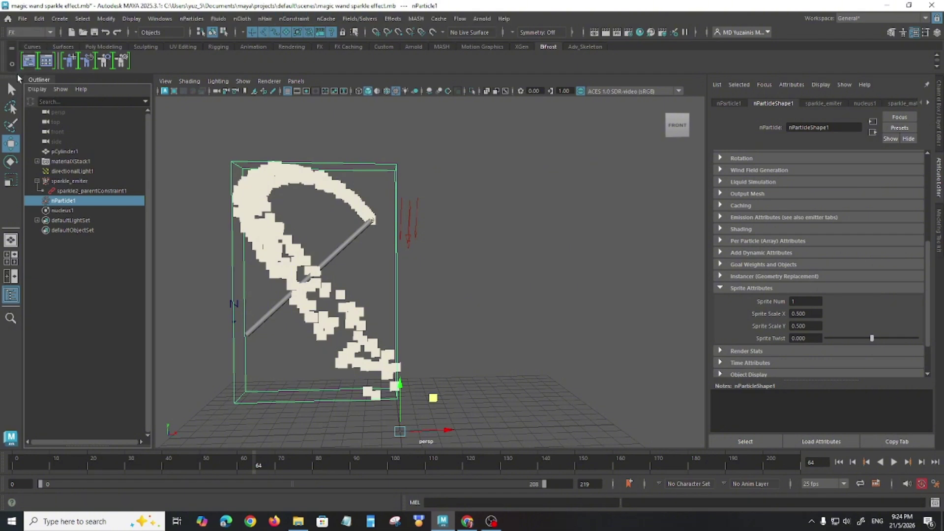
{"action": "left_click", "coordinate": [326, 19]}
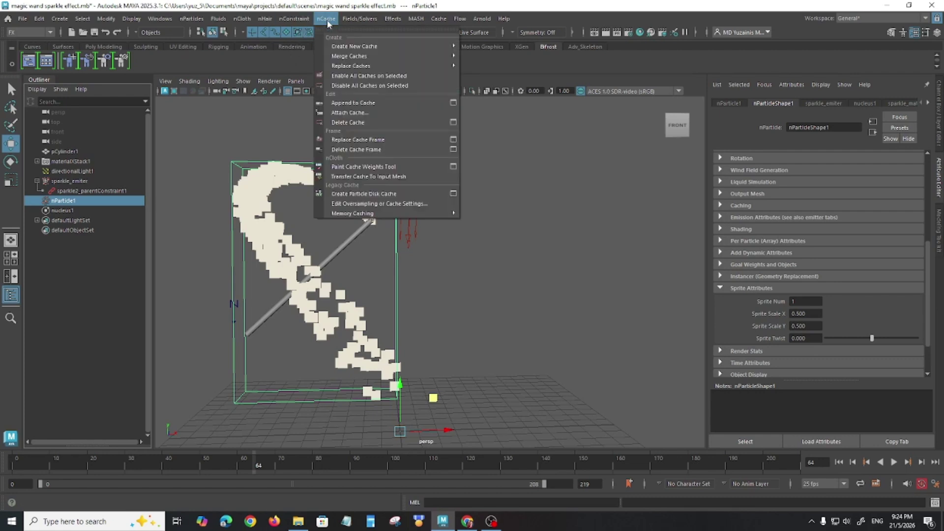
{"action": "mouse_move", "coordinate": [348, 49]}
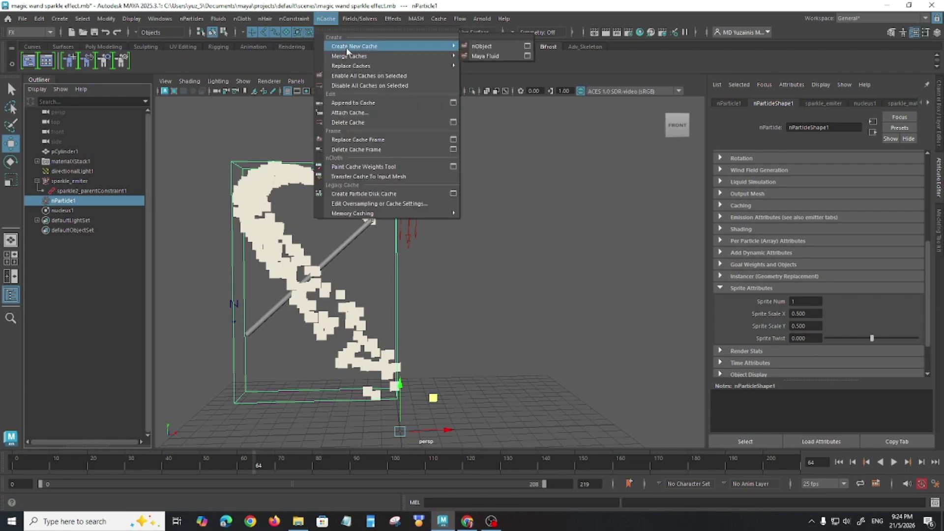
{"action": "left_click", "coordinate": [485, 46]}
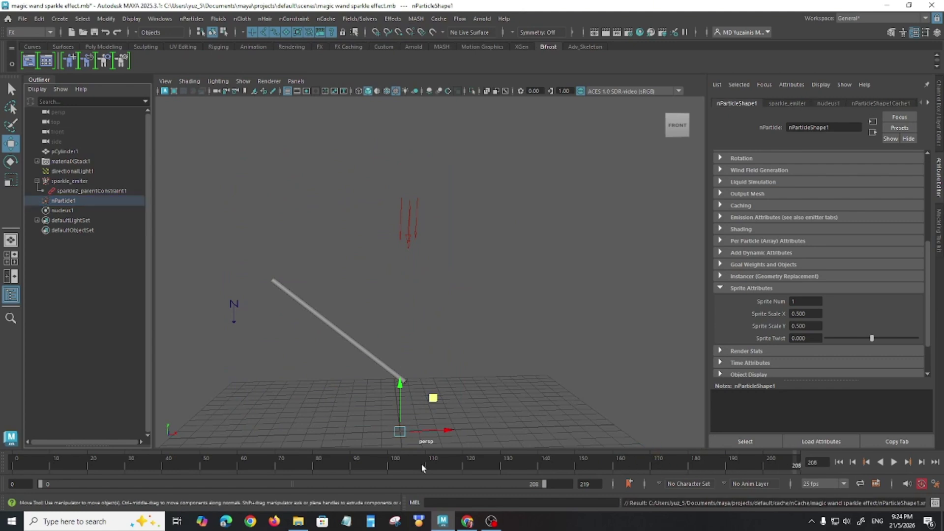
Play the cached simulation from frame 0 and scrub through the timeline, ending at frame 86.
{"action": "left_click", "coordinate": [839, 462]}
{"action": "left_click", "coordinate": [894, 462]}
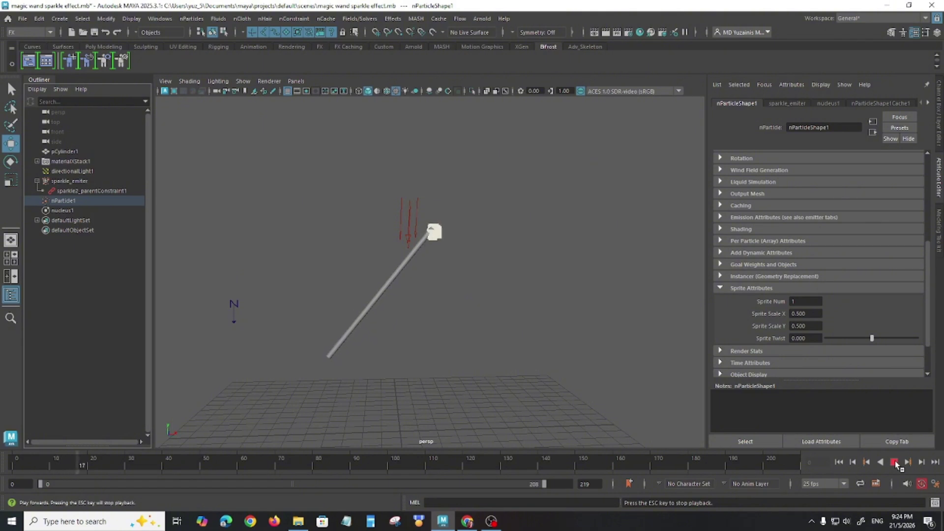
{"action": "left_click", "coordinate": [895, 463]}
{"action": "key", "text": "alt+v"}
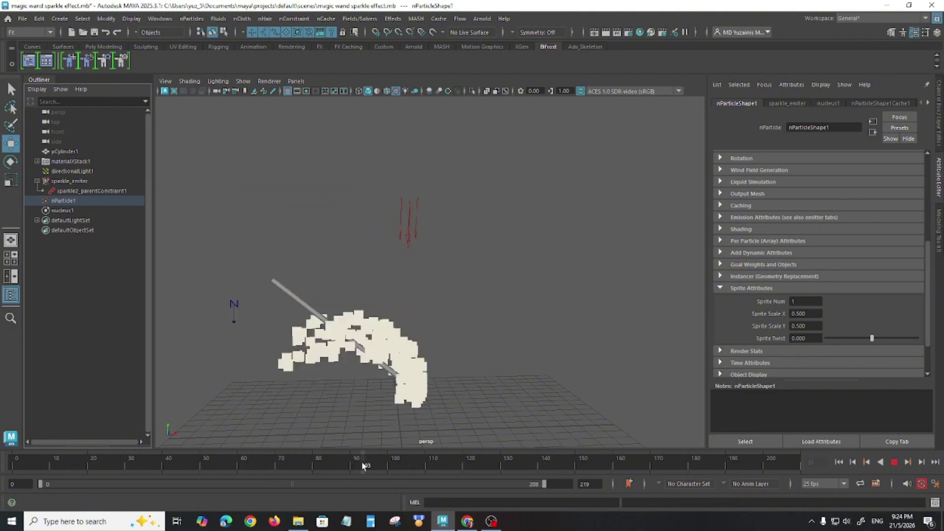
{"action": "left_click", "coordinate": [160, 458]}
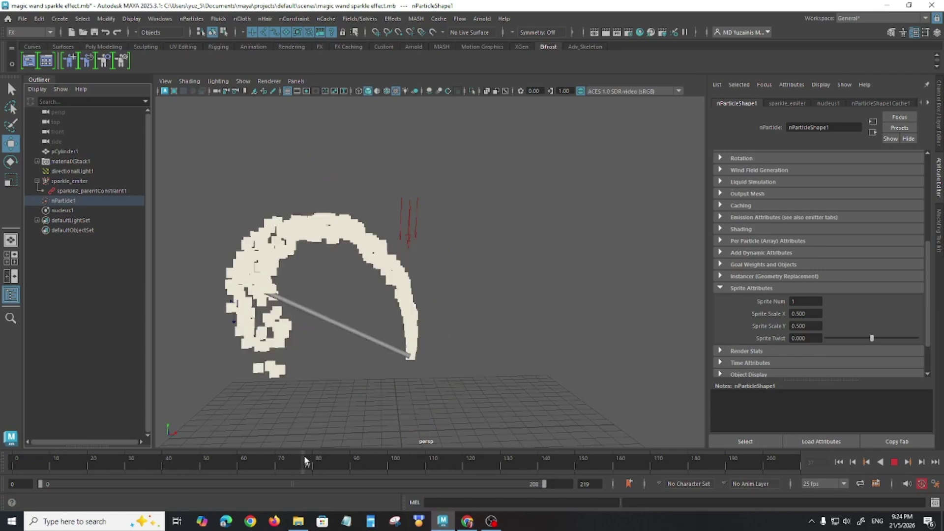
{"action": "left_click_drag", "start_coordinate": [314, 457], "coordinate": [334, 452]}
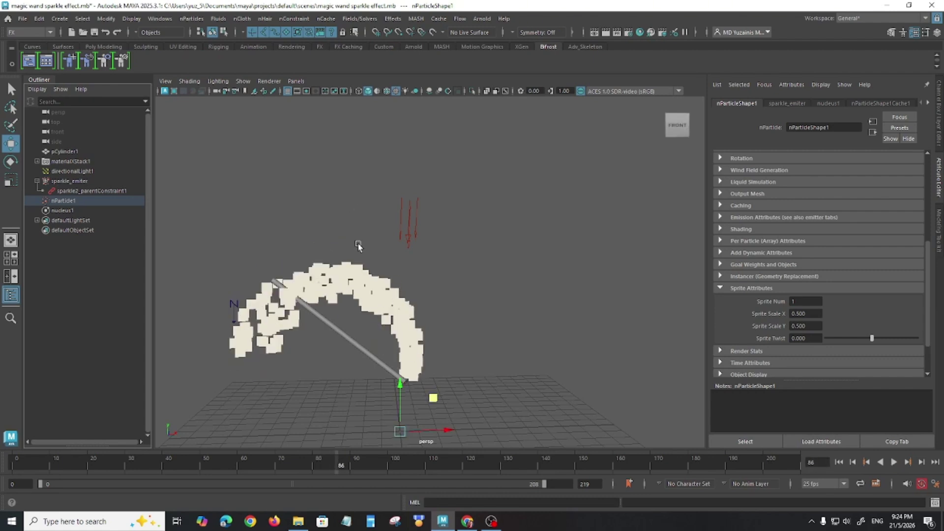
Render frame 86 and frame 71 of the cached sparkles in the Arnold RenderView, close it and clear the selection.
{"action": "left_click", "coordinate": [478, 23]}
{"action": "left_click", "coordinate": [491, 39]}
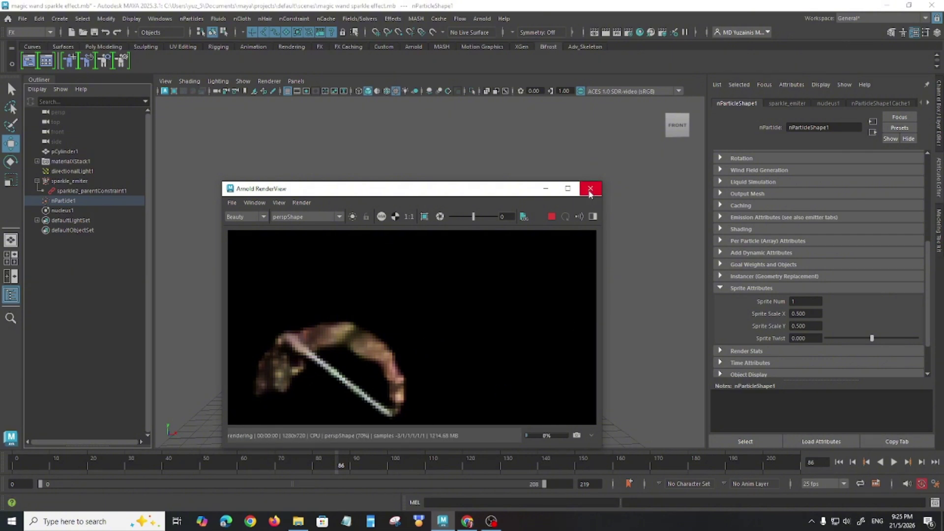
{"action": "left_click", "coordinate": [590, 189]}
{"action": "left_click_drag", "start_coordinate": [308, 467], "coordinate": [281, 465]}
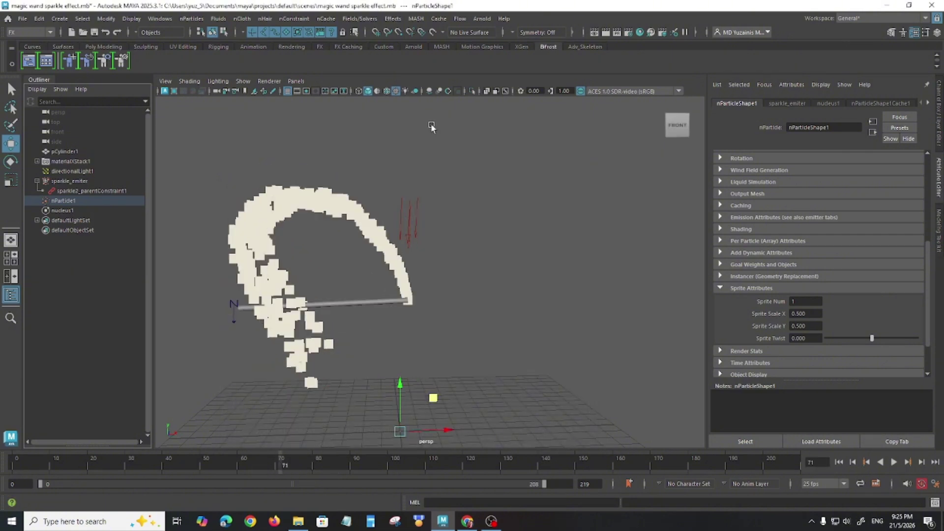
{"action": "left_click", "coordinate": [482, 18]}
{"action": "left_click", "coordinate": [492, 39]}
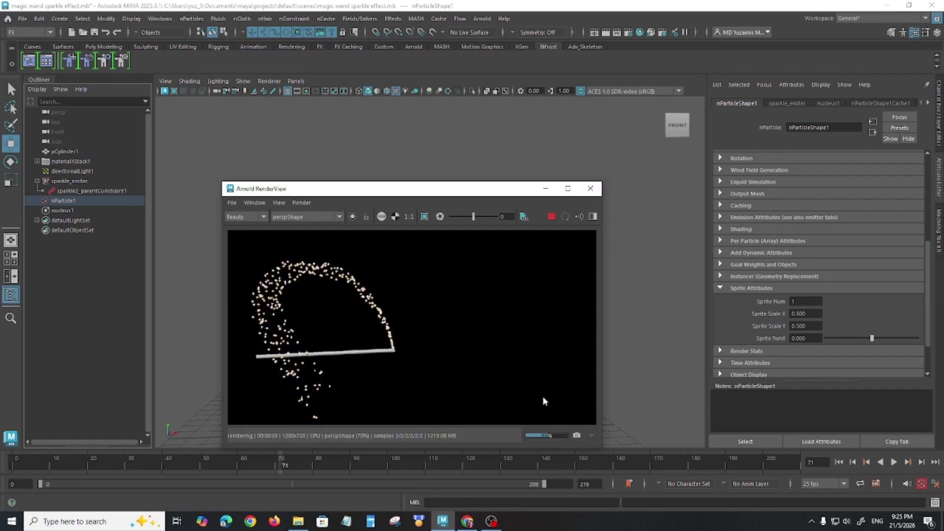
{"action": "left_click", "coordinate": [588, 188]}
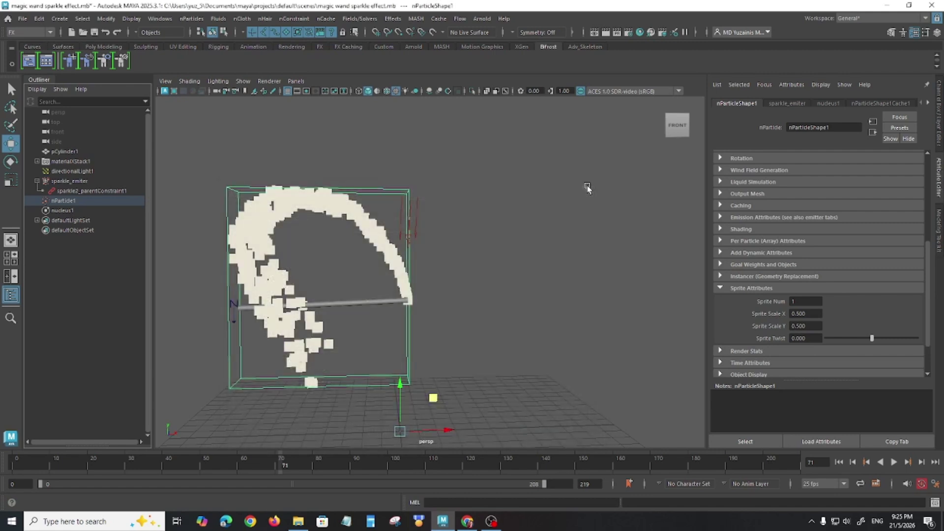
{"action": "left_click", "coordinate": [512, 288]}
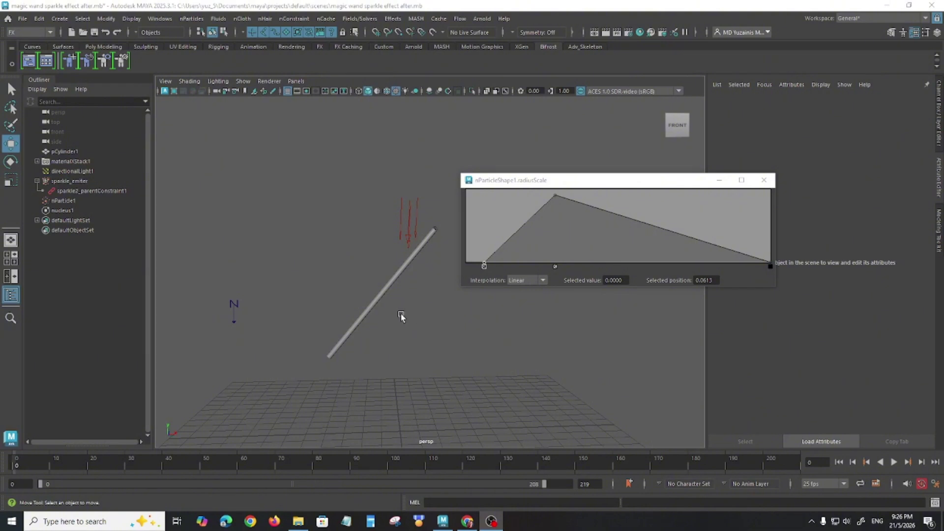
Close the nParticleShape1.radiusScale graph window and check the cached sparkles by playing and jumping along the timeline, stopping at frame 81.
{"action": "left_click", "coordinate": [327, 19]}
{"action": "left_click", "coordinate": [262, 299]}
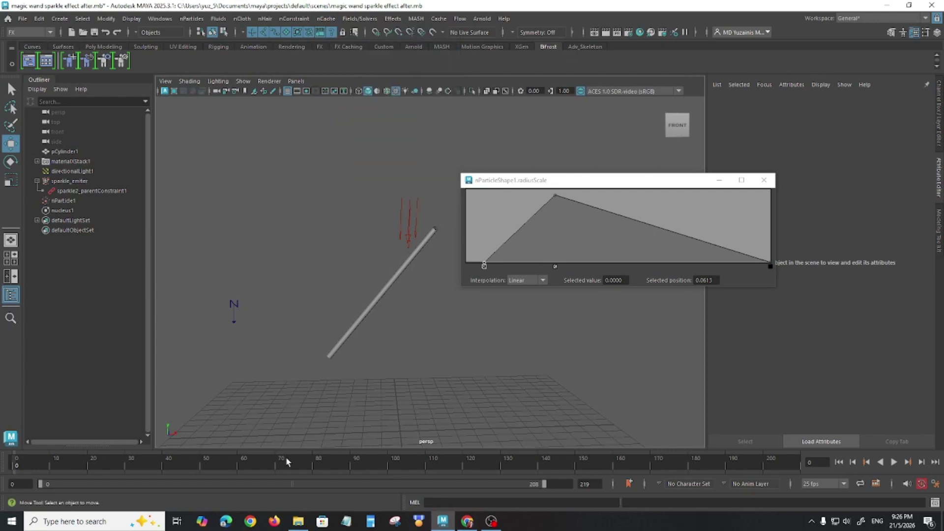
{"action": "key", "text": "alt+v"}
{"action": "left_click", "coordinate": [355, 471]}
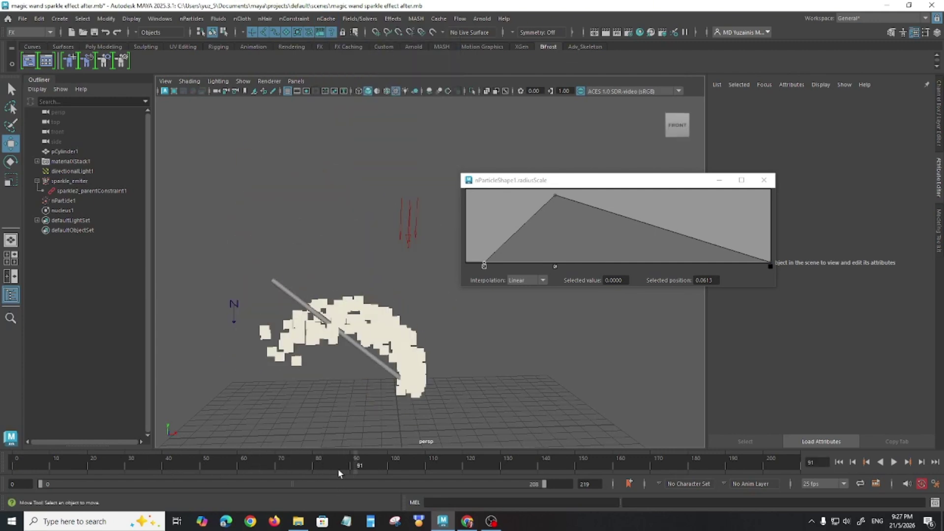
{"action": "left_click", "coordinate": [763, 180]}
{"action": "left_click", "coordinate": [255, 466]}
{"action": "key", "text": "alt+v"}
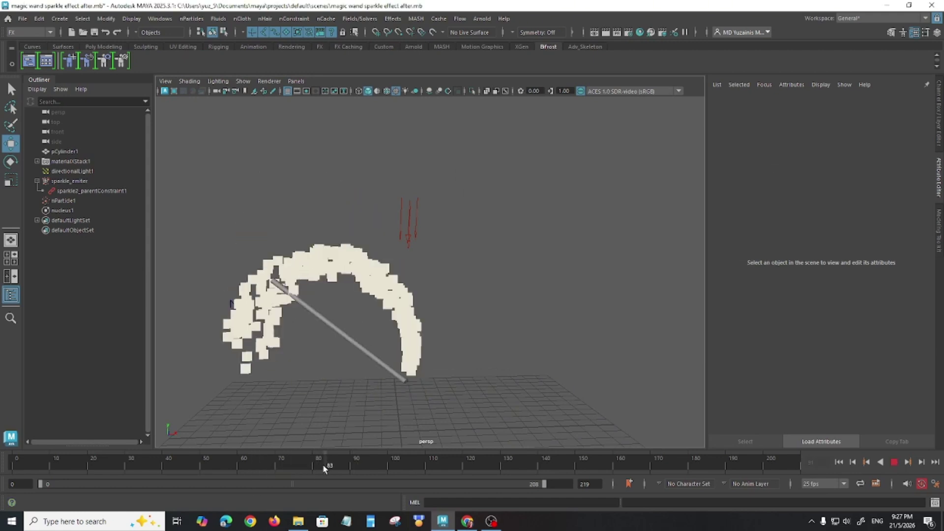
{"action": "left_click", "coordinate": [319, 468]}
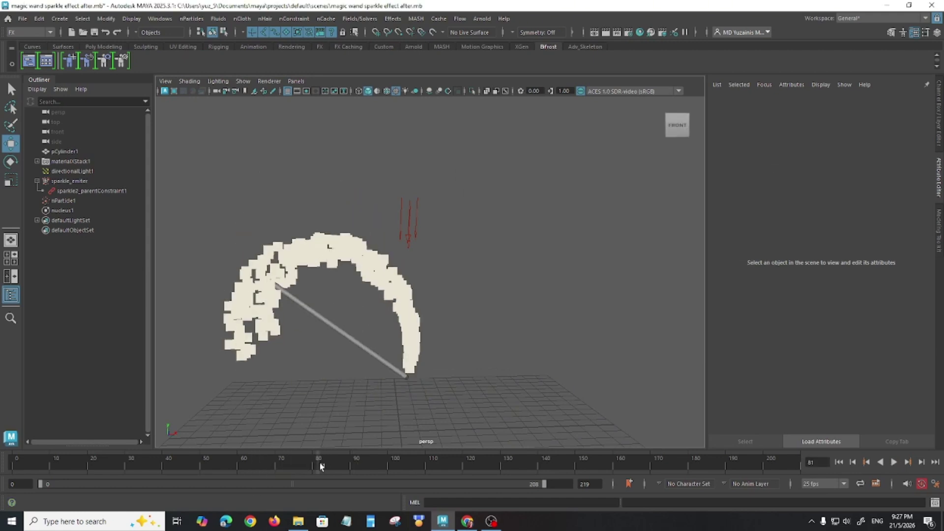
Select nParticle1 and delete its existing nCache.
{"action": "left_click", "coordinate": [326, 19]}
{"action": "left_click", "coordinate": [352, 123]}
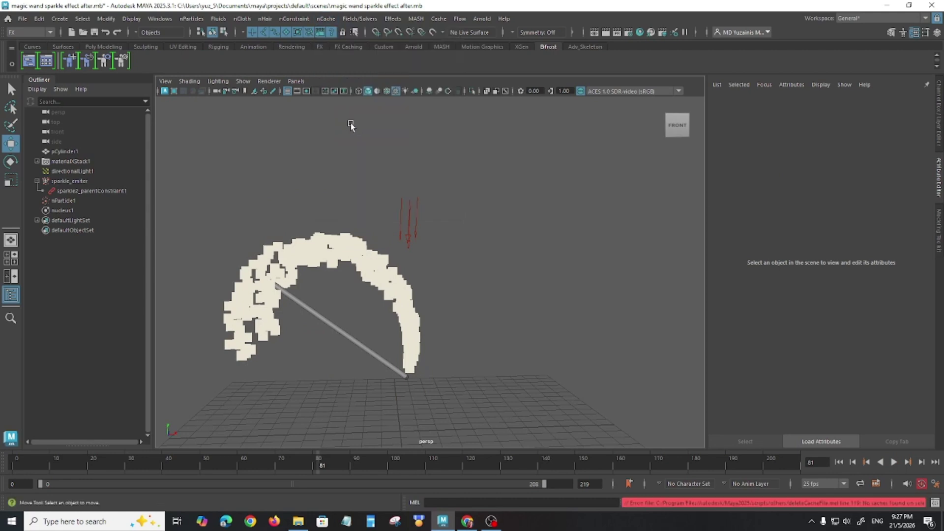
{"action": "left_click", "coordinate": [64, 200]}
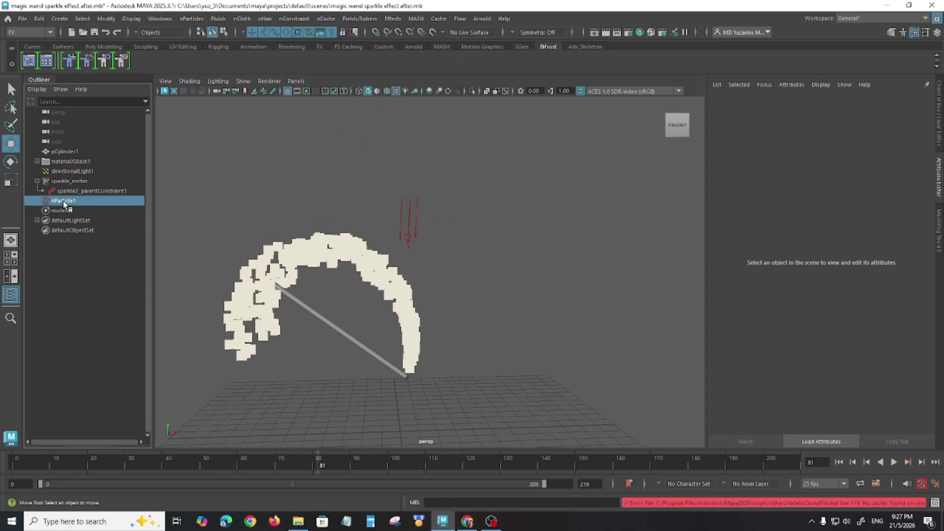
{"action": "left_click", "coordinate": [326, 18]}
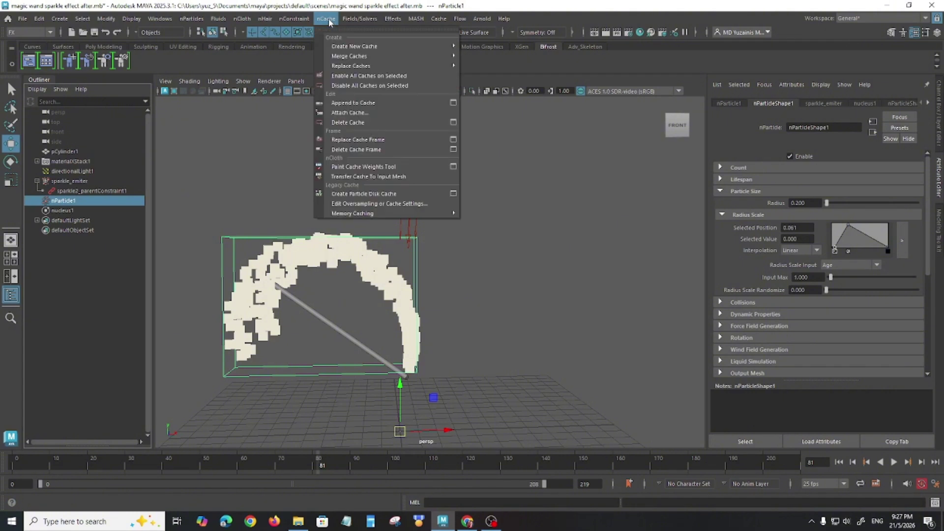
{"action": "left_click", "coordinate": [346, 122]}
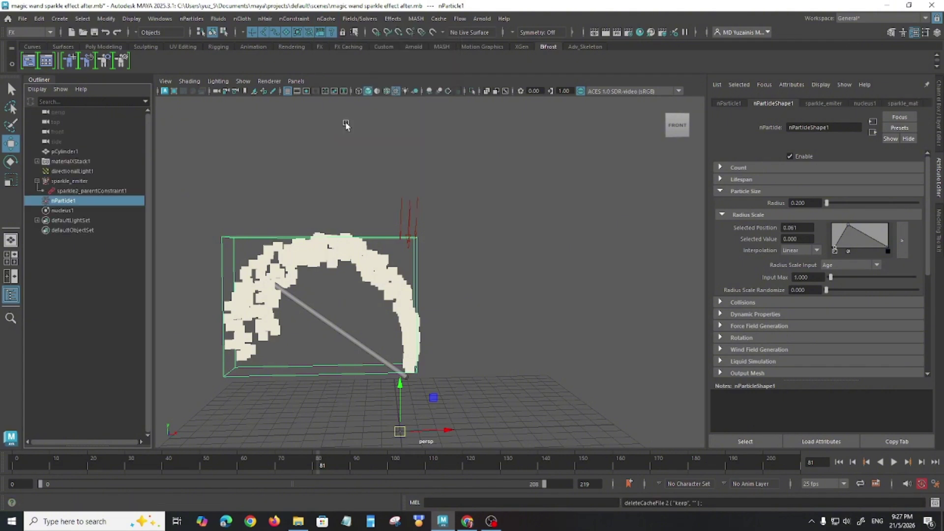
Check the uncached sparkles by jumping along the timeline and playing from frame 0, stopping at frame 72.
{"action": "left_click", "coordinate": [43, 462]}
{"action": "left_click", "coordinate": [292, 466]}
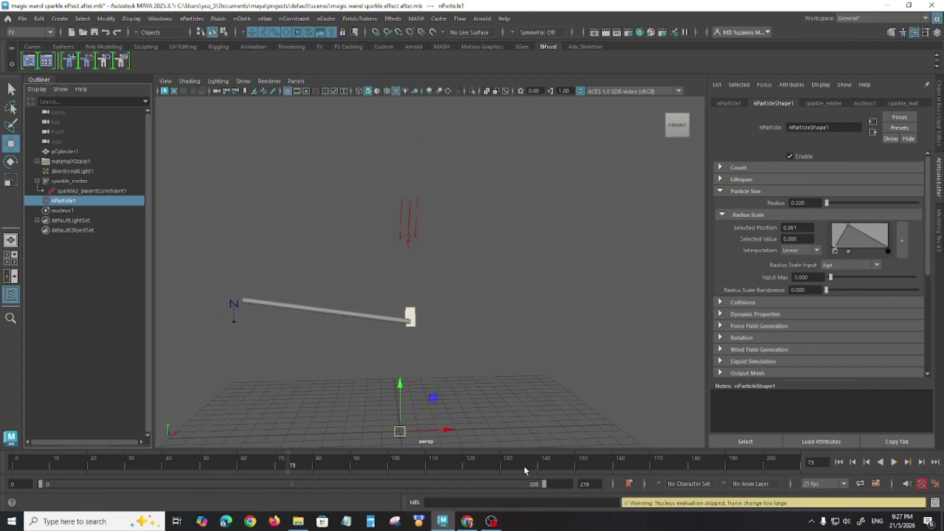
{"action": "left_click", "coordinate": [838, 462]}
{"action": "left_click", "coordinate": [894, 462]}
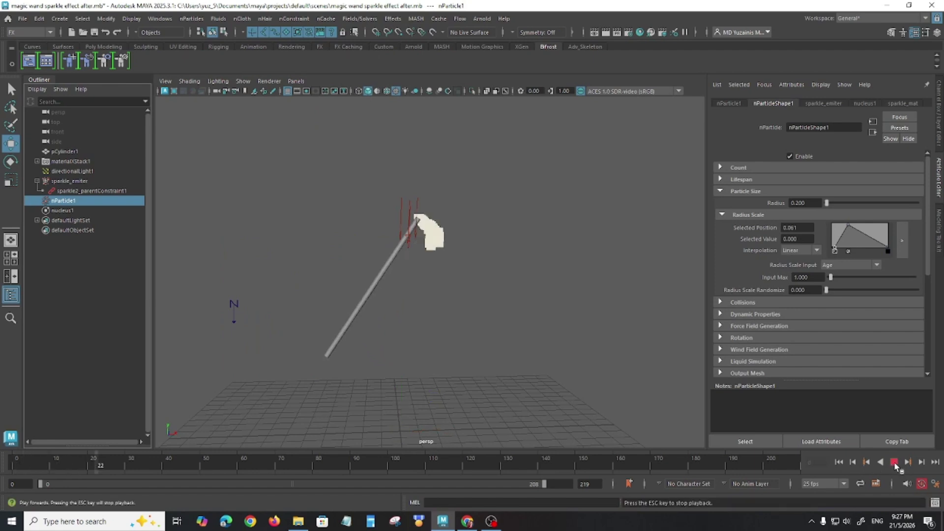
{"action": "left_click", "coordinate": [894, 462]}
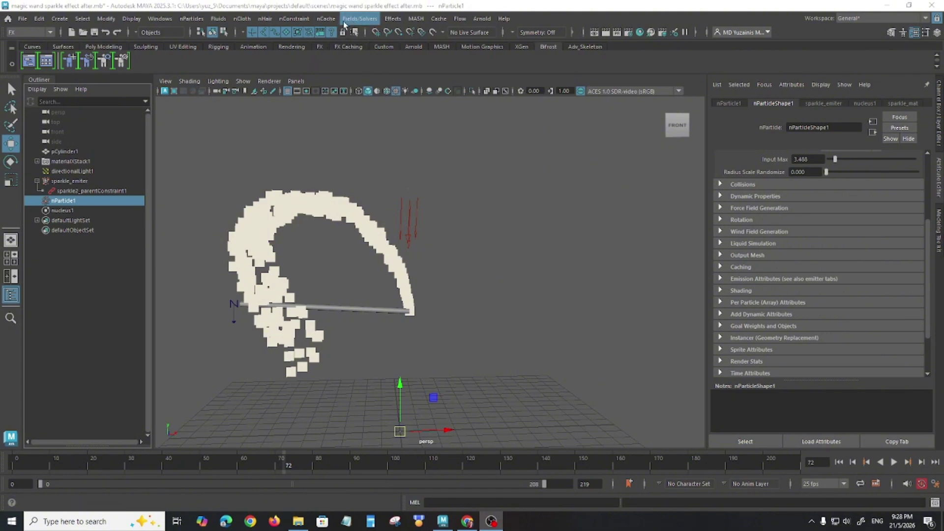
Return to frame 0, select nParticle1 and create a new nObject cache for the particles.
{"action": "left_click", "coordinate": [325, 19]}
{"action": "left_click", "coordinate": [553, 285]}
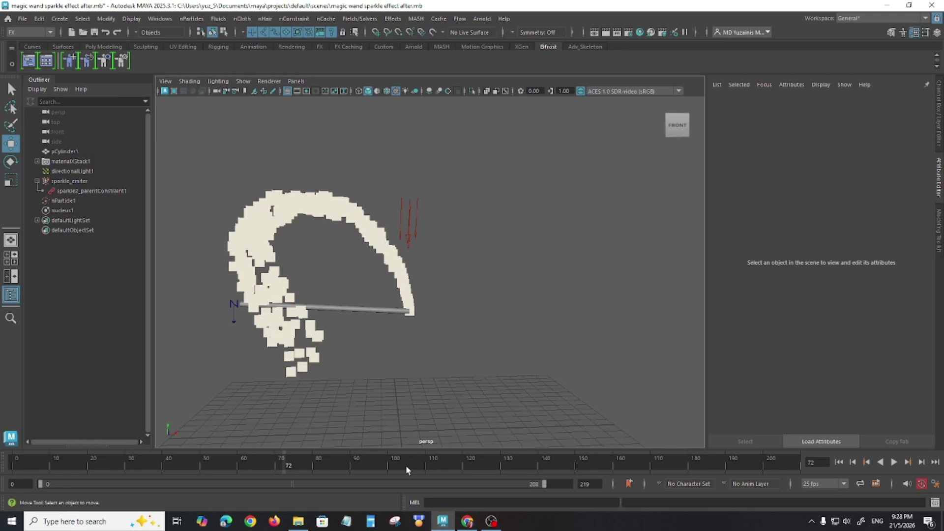
{"action": "left_click", "coordinate": [839, 462]}
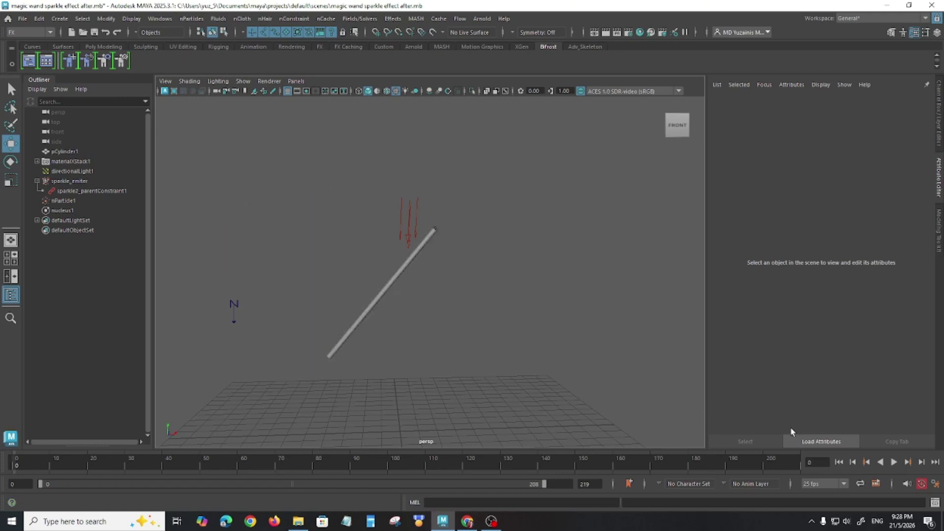
{"action": "left_click", "coordinate": [62, 200]}
{"action": "left_click", "coordinate": [325, 18]}
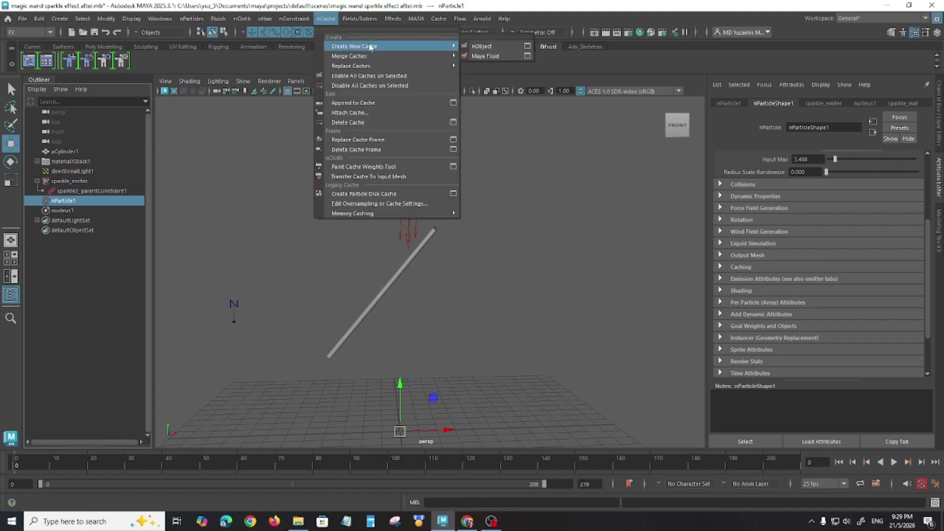
{"action": "mouse_move", "coordinate": [433, 56]}
{"action": "left_click", "coordinate": [481, 46]}
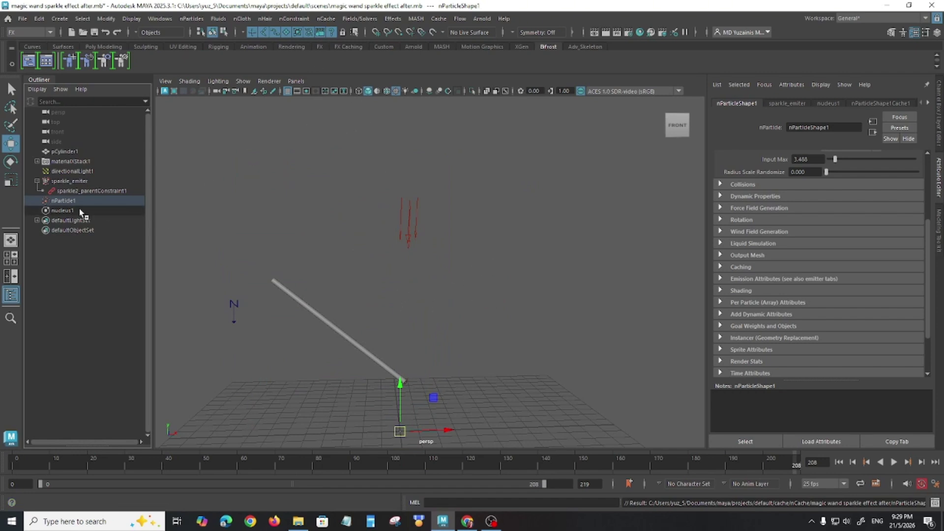
Recreate the nObject cache for nParticle1, replacing both the attached cache and the existing nParticleShape1.xml file.
{"action": "left_click", "coordinate": [67, 202]}
{"action": "left_click", "coordinate": [326, 18]}
{"action": "mouse_move", "coordinate": [358, 47]}
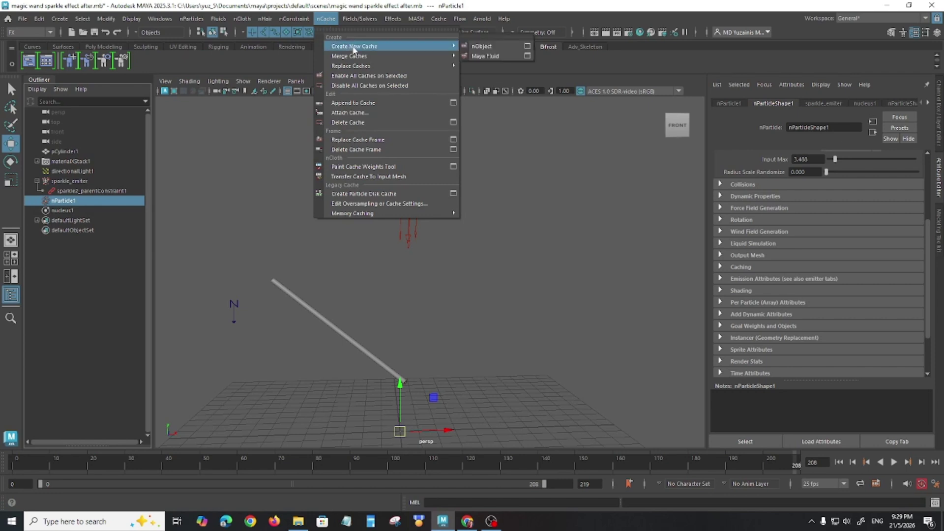
{"action": "left_click", "coordinate": [501, 49]}
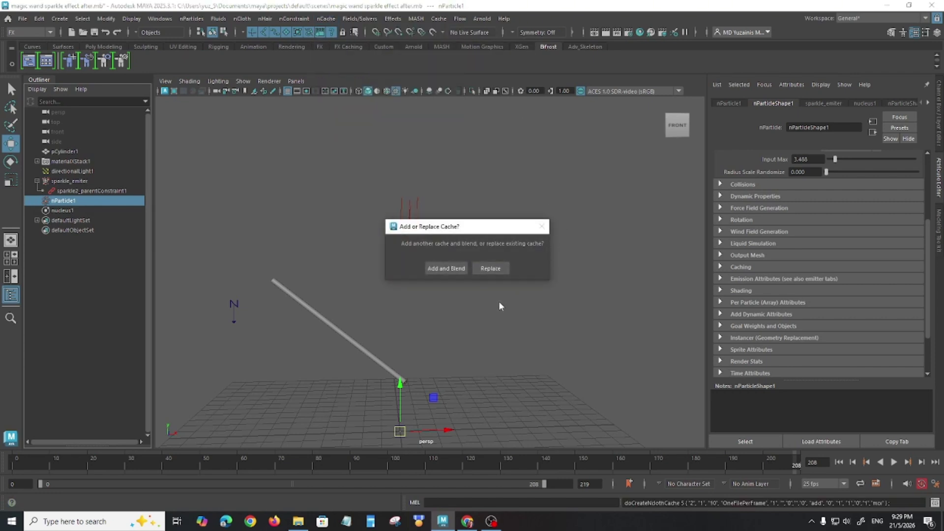
{"action": "left_click", "coordinate": [500, 269]}
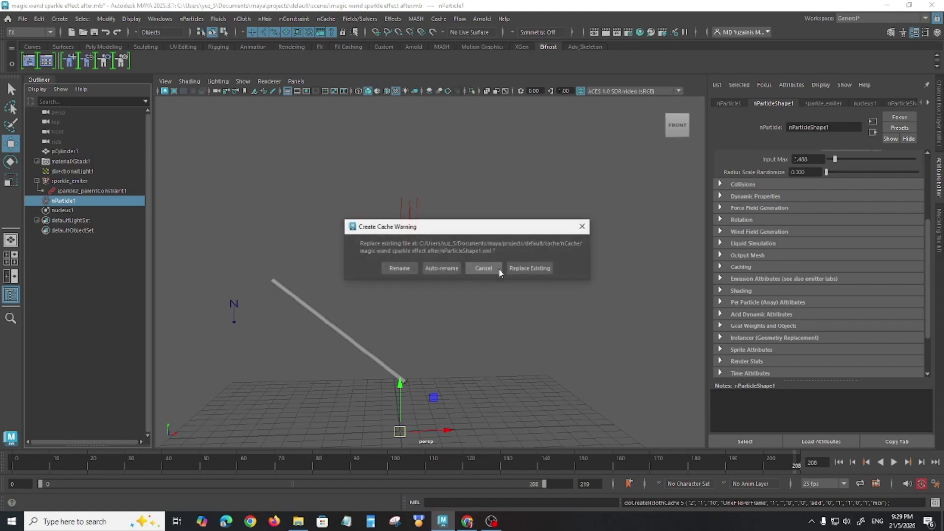
{"action": "left_click", "coordinate": [540, 269]}
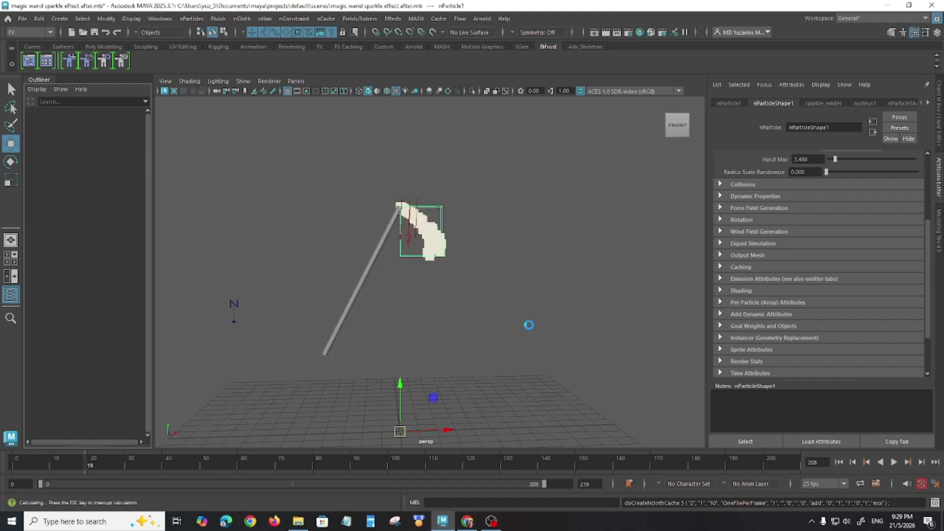